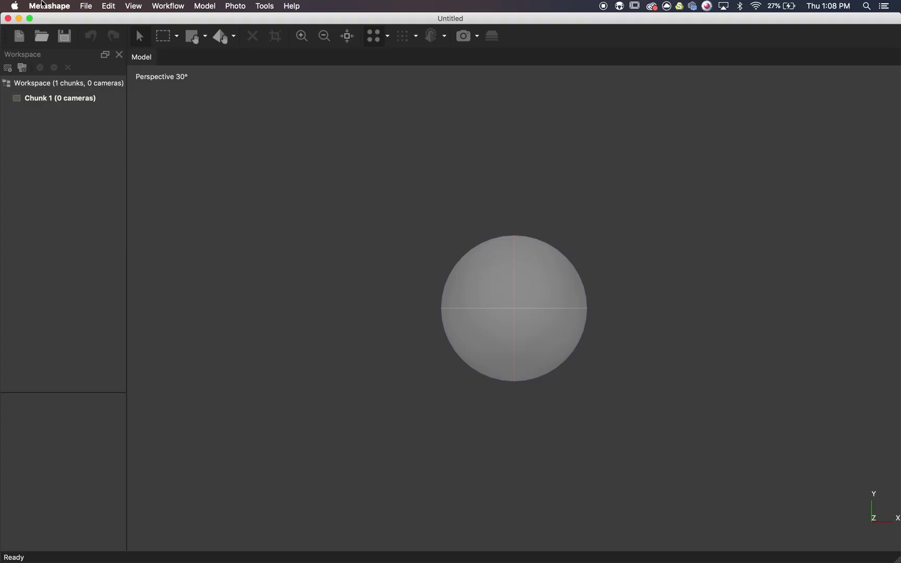
Check in Preferences that both GPU devices are enabled, then close the dialog
{"action": "left_click", "coordinate": [57, 6]}
{"action": "left_click", "coordinate": [71, 37]}
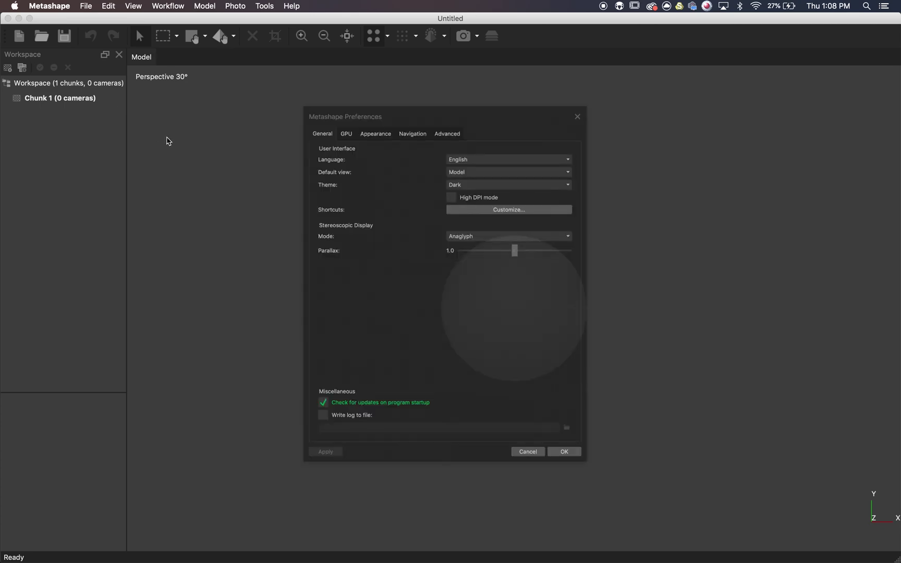
{"action": "left_click", "coordinate": [328, 98]}
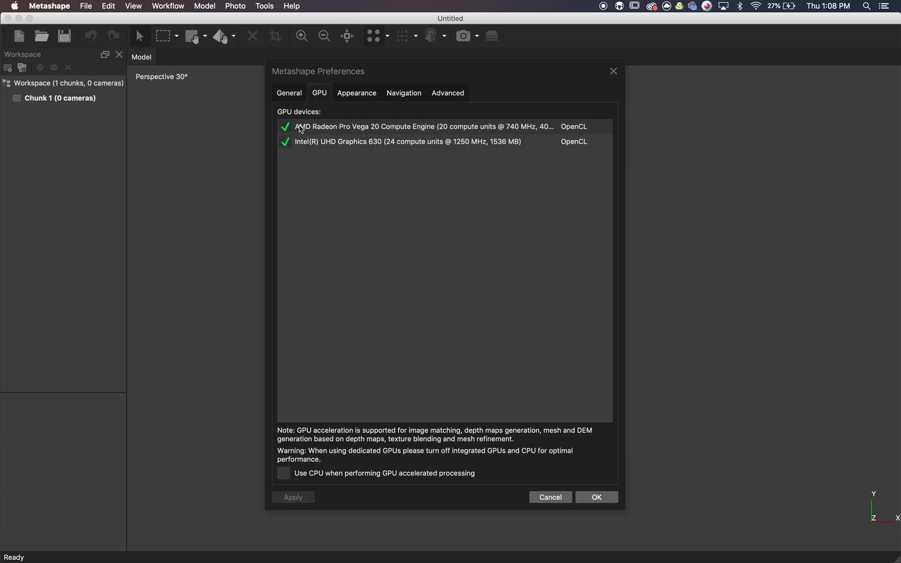
{"action": "left_click", "coordinate": [597, 497]}
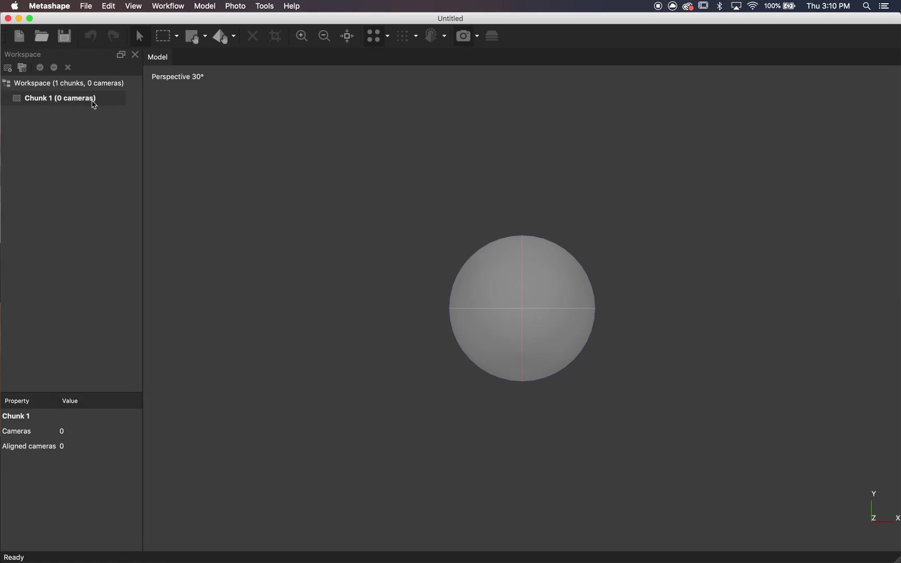
Add all 240 photos from the David folder to Chunk 1, with All Files listed
{"action": "right_click", "coordinate": [93, 99]}
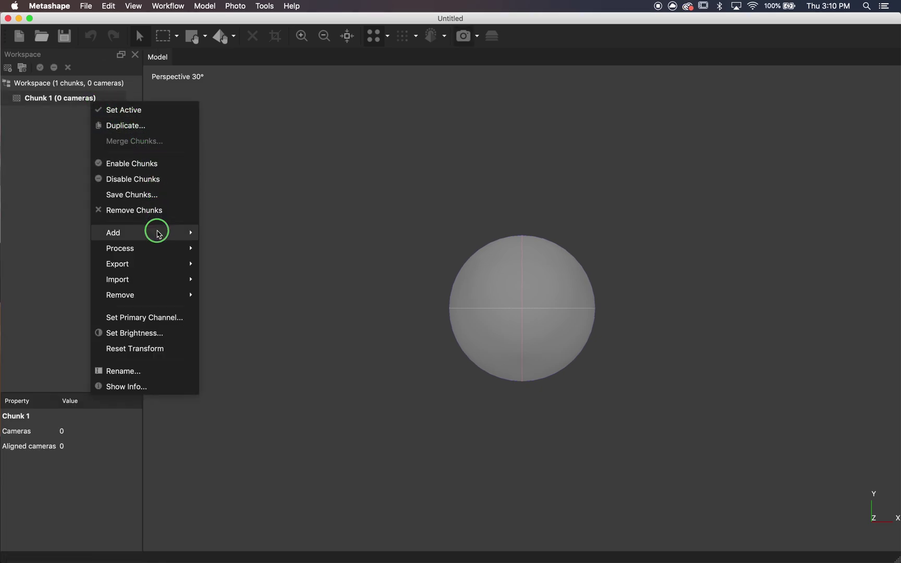
{"action": "mouse_move", "coordinate": [158, 233]}
{"action": "left_click", "coordinate": [205, 233]}
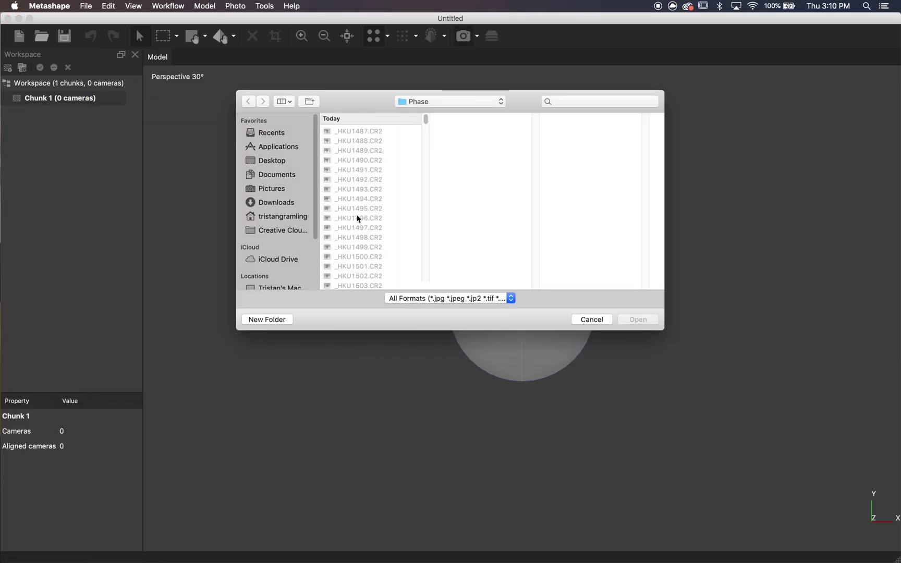
{"action": "left_click", "coordinate": [511, 298]}
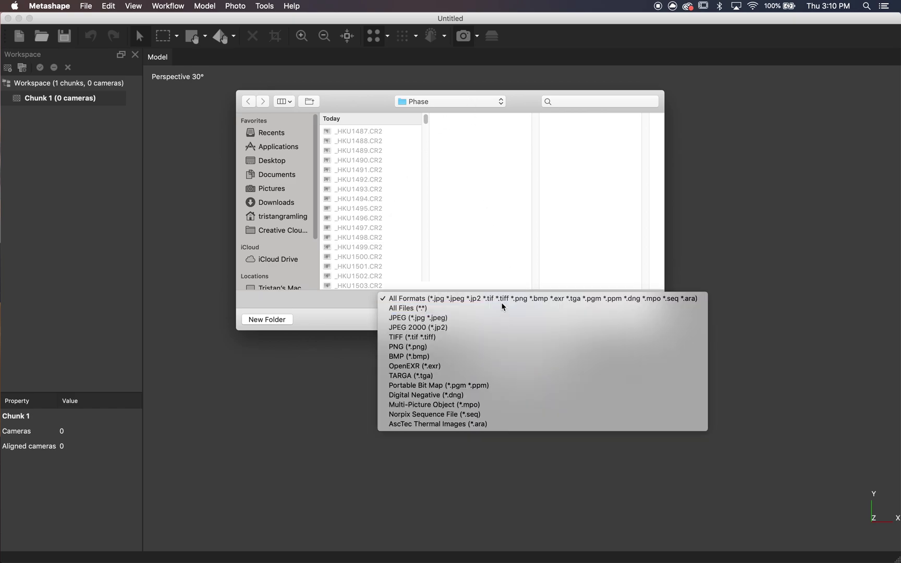
{"action": "left_click", "coordinate": [503, 305]}
{"action": "left_click", "coordinate": [482, 101]}
{"action": "left_click", "coordinate": [386, 132]}
{"action": "key", "text": "super+a"}
{"action": "left_click", "coordinate": [638, 319]}
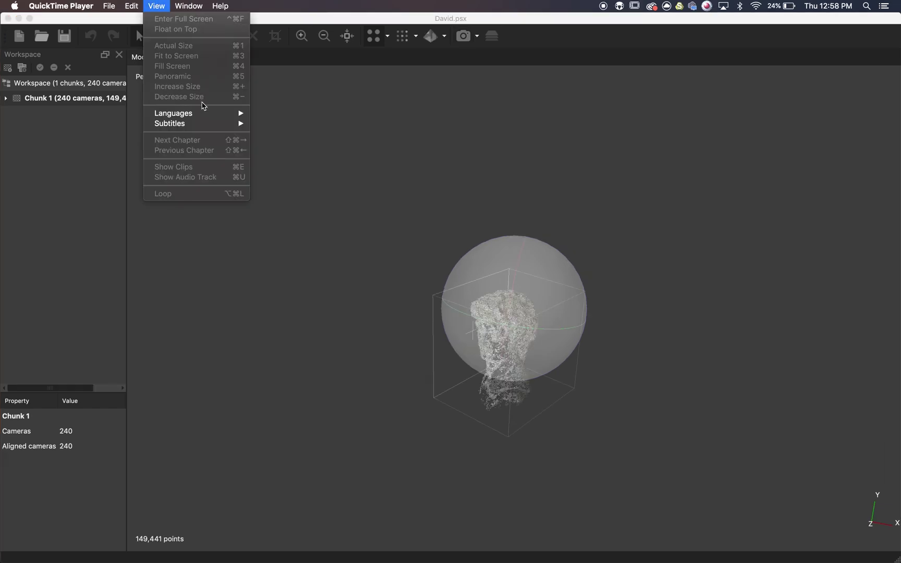
Show the Photos panel and estimate image quality for all cameras
{"action": "left_click", "coordinate": [351, 107]}
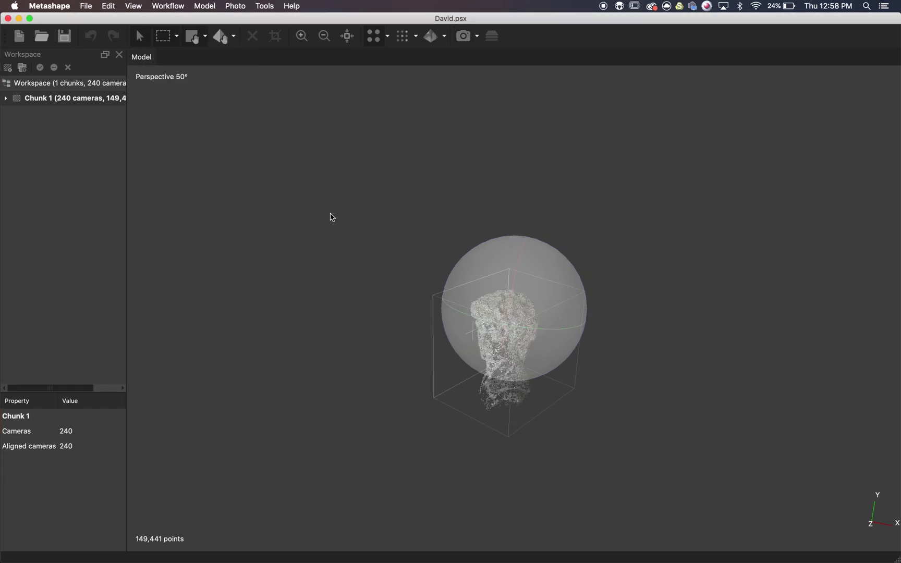
{"action": "left_click", "coordinate": [133, 6]}
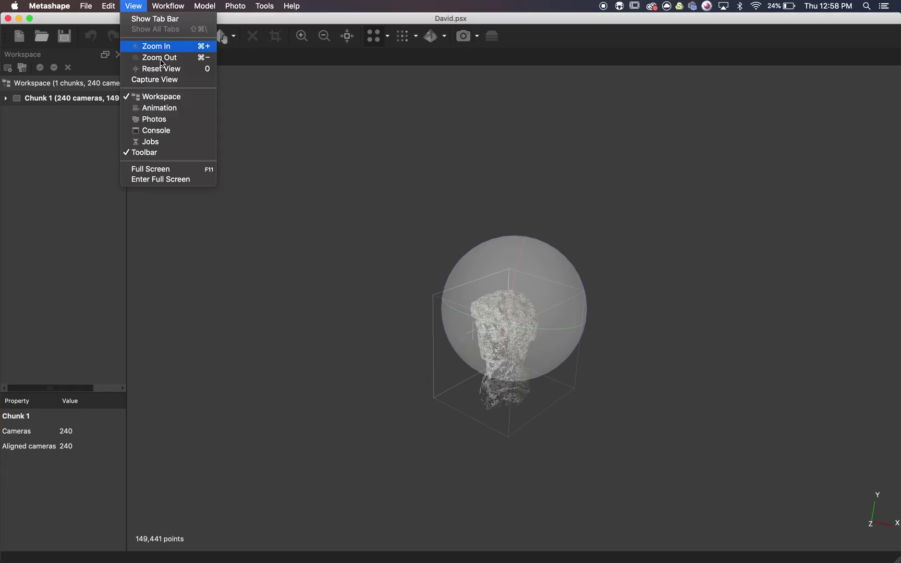
{"action": "left_click", "coordinate": [167, 125]}
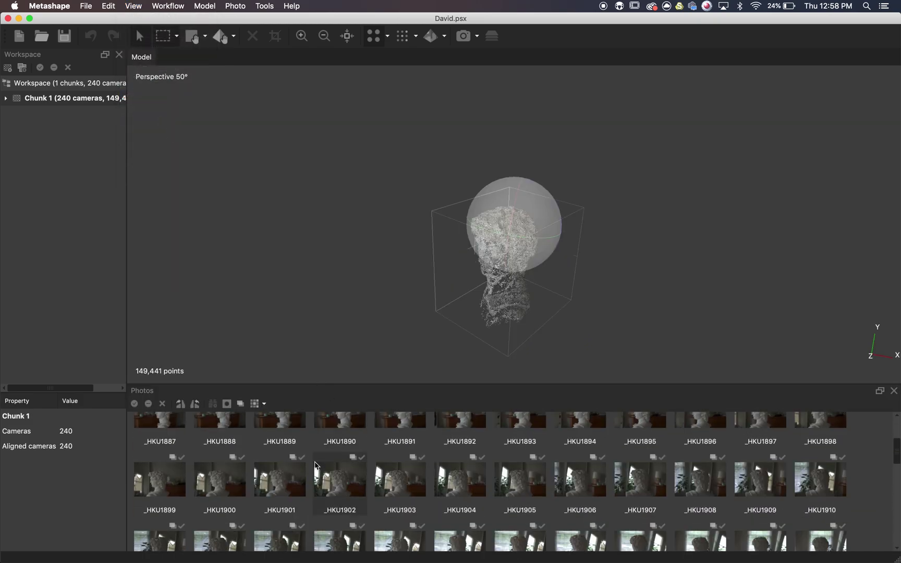
{"action": "right_click", "coordinate": [171, 444]}
{"action": "left_click", "coordinate": [254, 262]}
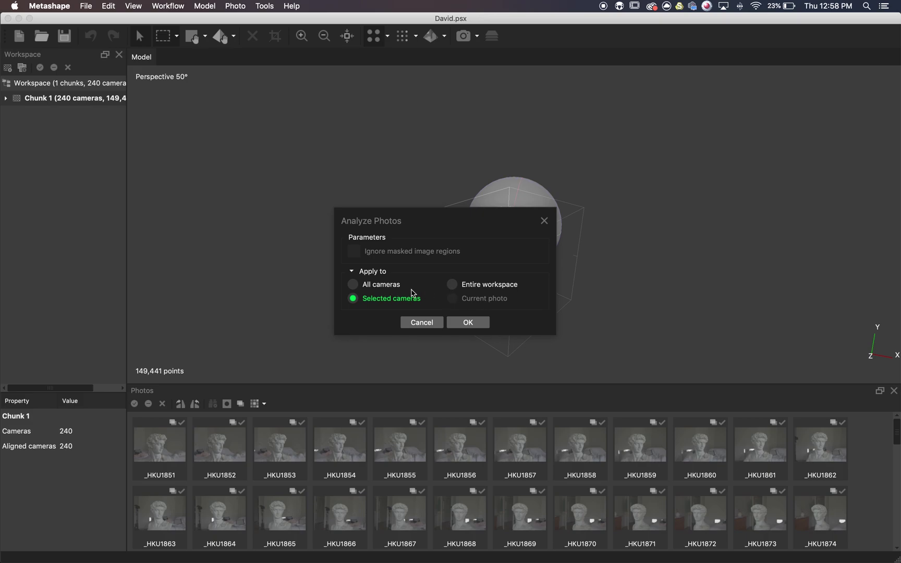
{"action": "left_click", "coordinate": [393, 287]}
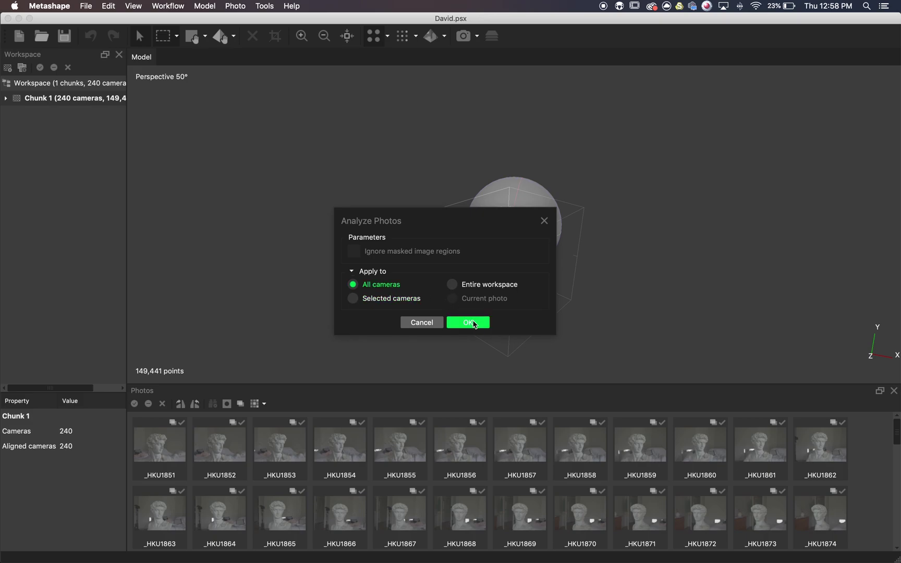
{"action": "left_click", "coordinate": [473, 323]}
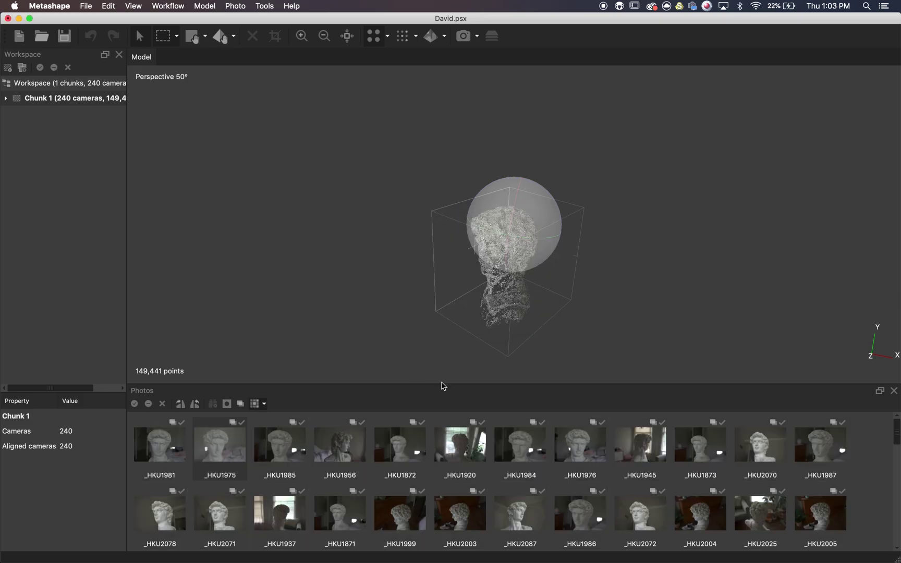
List the photos as a details table sorted by ascending Quality and scroll through it
{"action": "left_click", "coordinate": [263, 405]}
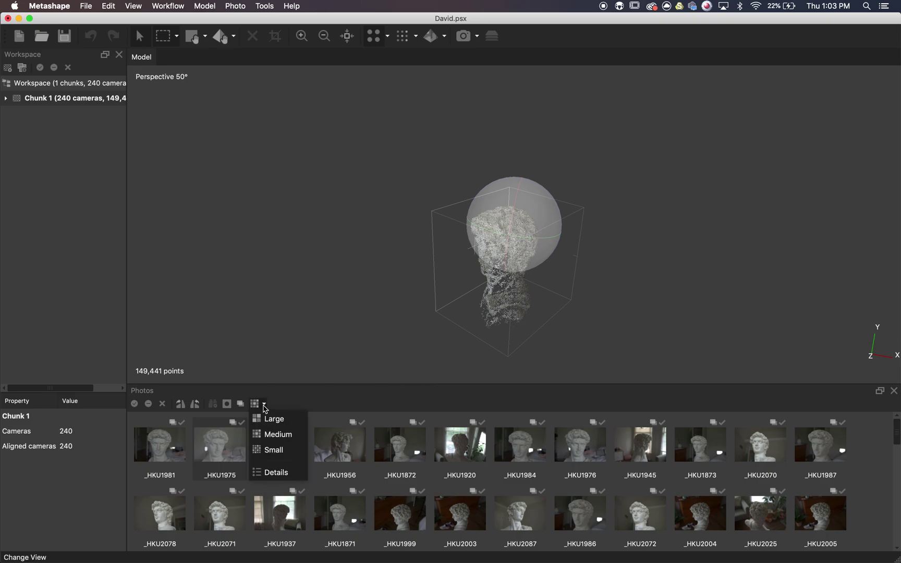
{"action": "left_click", "coordinate": [272, 475]}
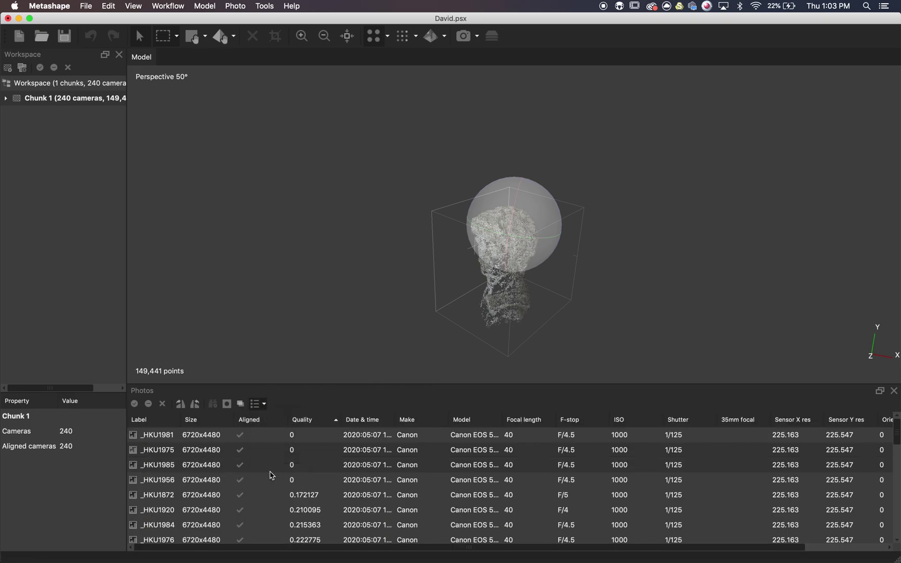
{"action": "left_click", "coordinate": [311, 420]}
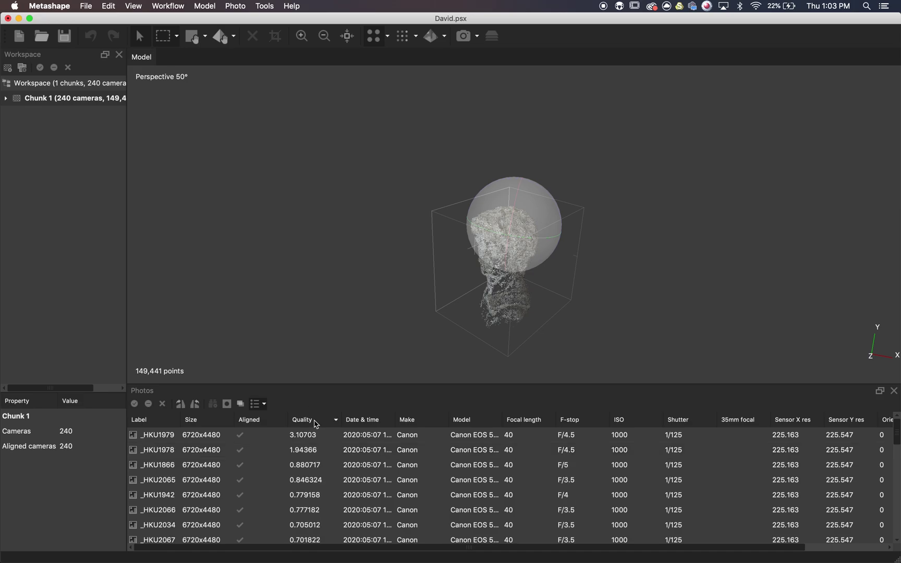
{"action": "left_click", "coordinate": [312, 420]}
{"action": "scroll", "coordinate": [310, 454], "scroll_direction": "down", "scroll_amount": 10}
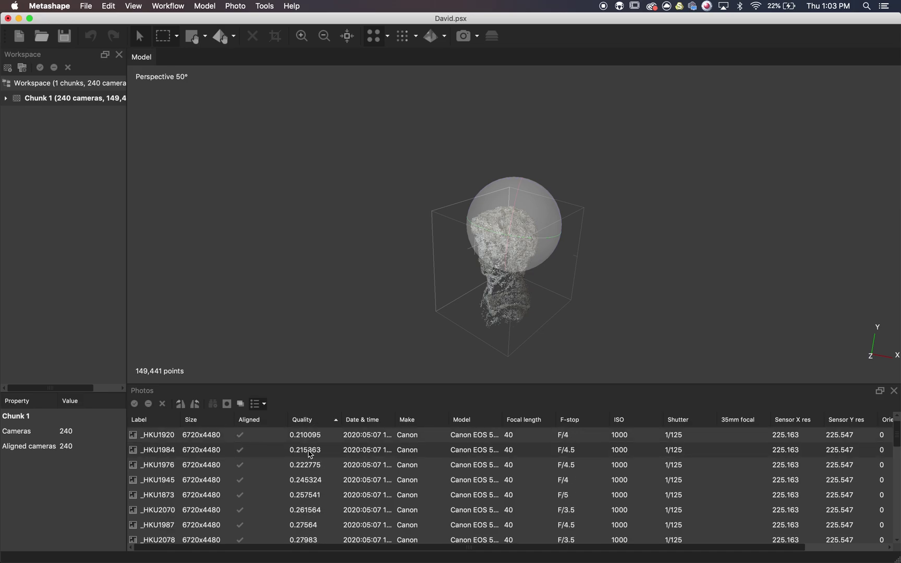
{"action": "scroll", "coordinate": [310, 454], "scroll_direction": "down", "scroll_amount": 10}
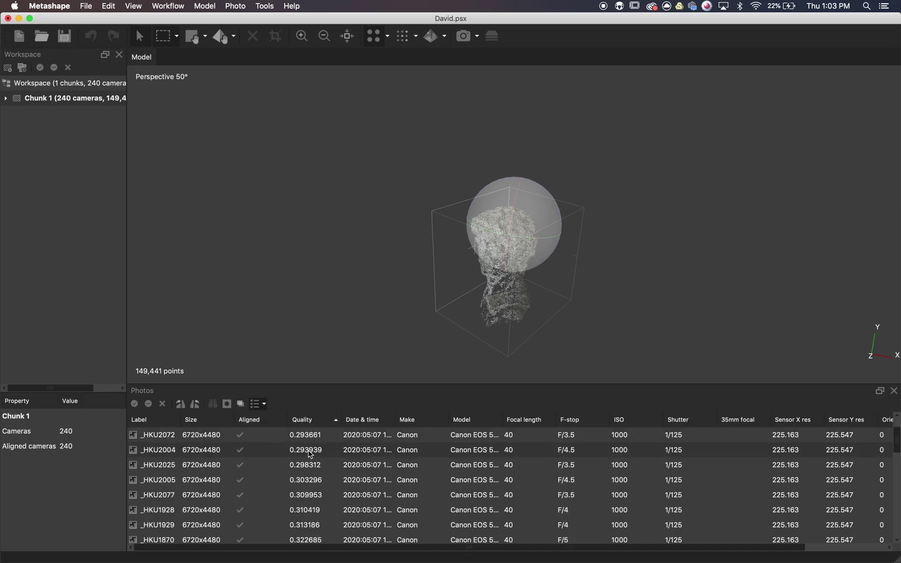
{"action": "scroll", "coordinate": [310, 454], "scroll_direction": "down", "scroll_amount": 10}
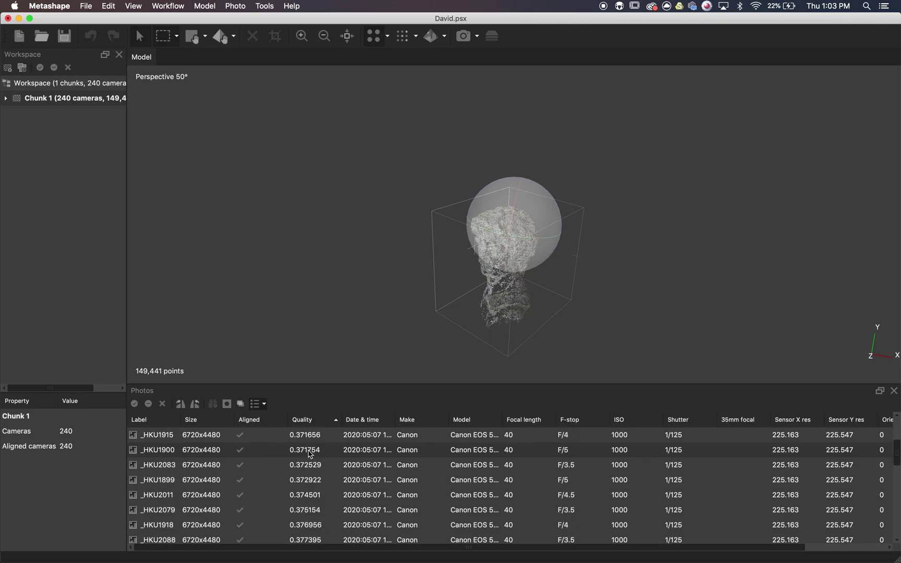
{"action": "scroll", "coordinate": [310, 454], "scroll_direction": "down", "scroll_amount": 10}
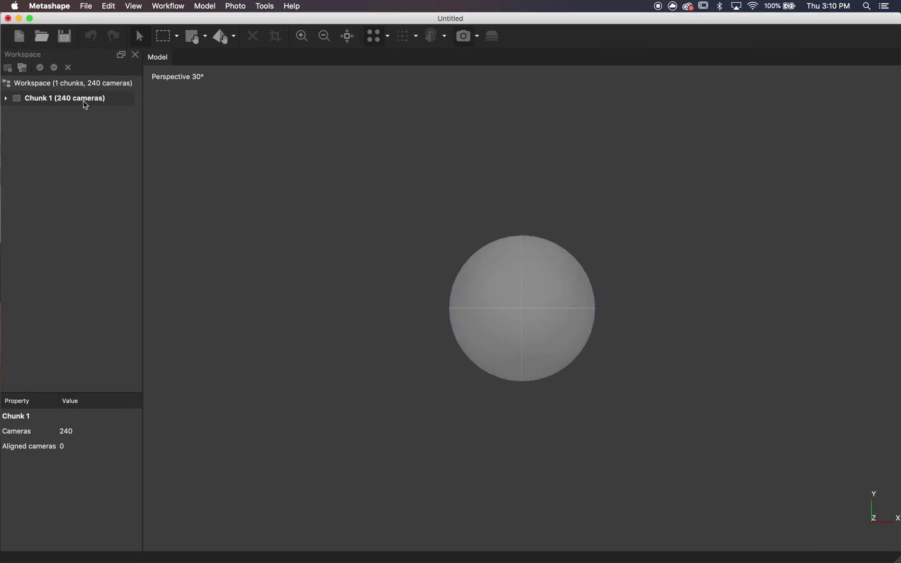
Run Align Photos on Chunk 1 at High accuracy, checking the advanced settings
{"action": "right_click", "coordinate": [86, 106]}
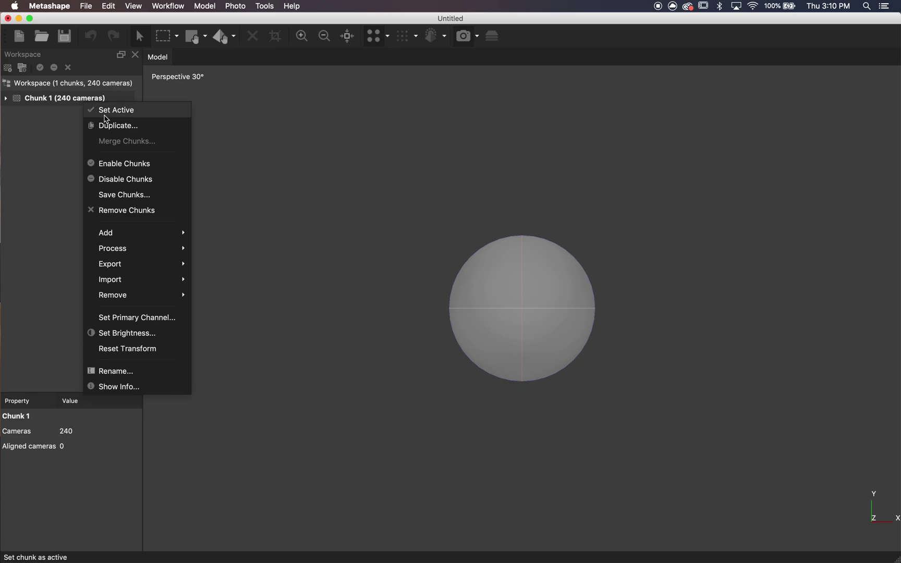
{"action": "mouse_move", "coordinate": [119, 287]}
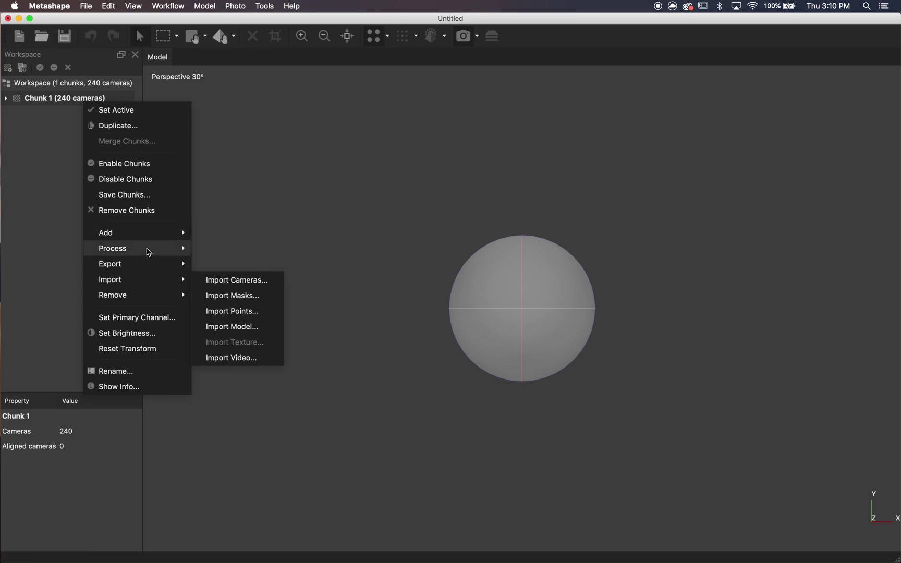
{"action": "mouse_move", "coordinate": [147, 249]}
{"action": "left_click", "coordinate": [215, 251]}
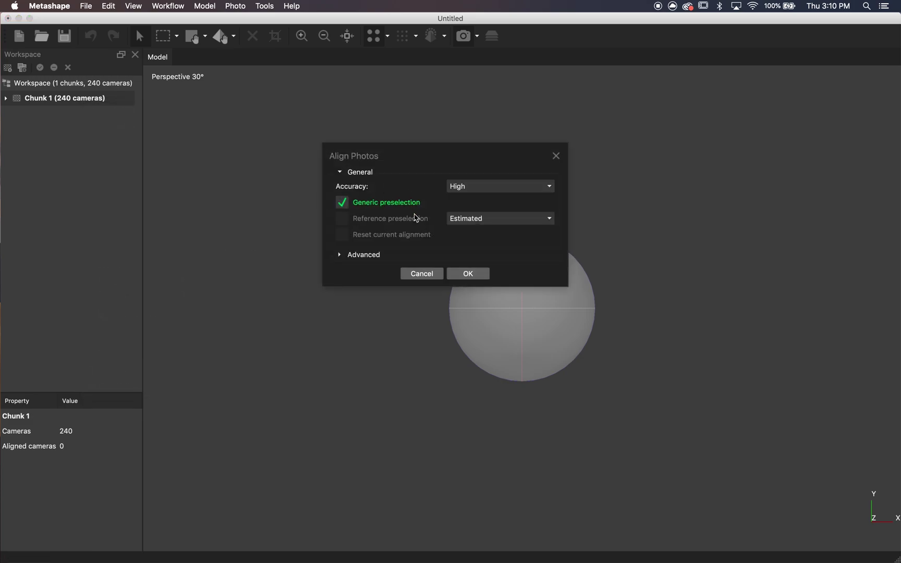
{"action": "left_click", "coordinate": [364, 255]}
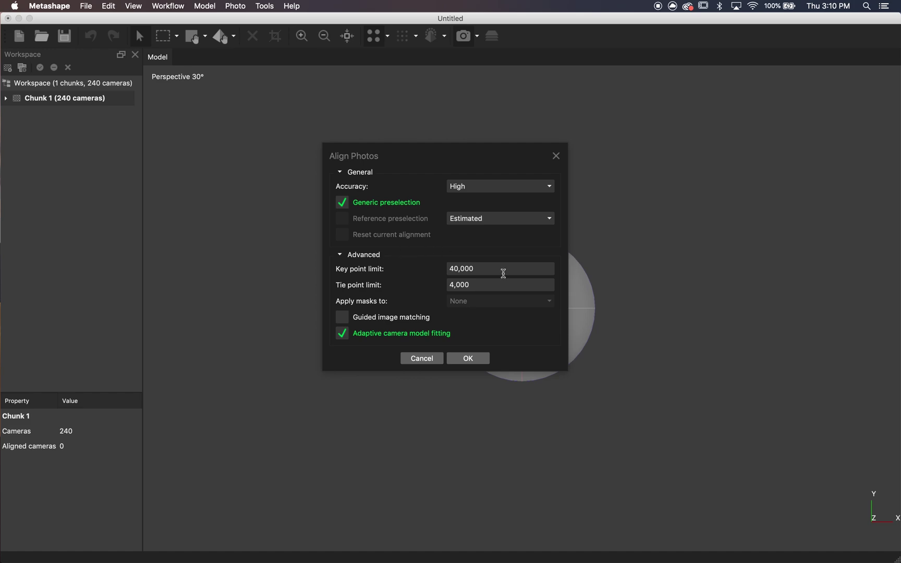
{"action": "left_click", "coordinate": [468, 359]}
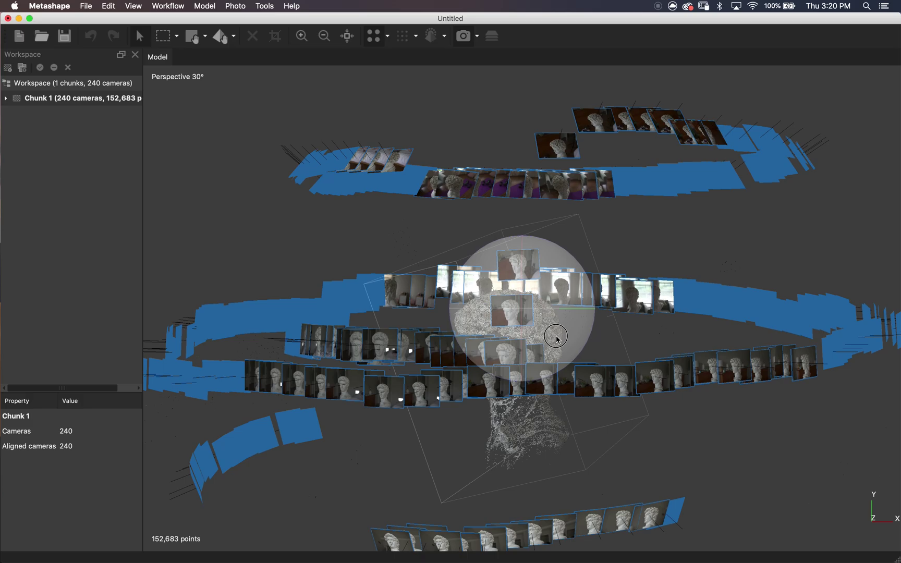
Turn off Show Cameras and orbit the sparse cloud so the head faces left
{"action": "left_click_drag", "start_coordinate": [557, 339], "coordinate": [534, 334]}
{"action": "left_click", "coordinate": [464, 36]}
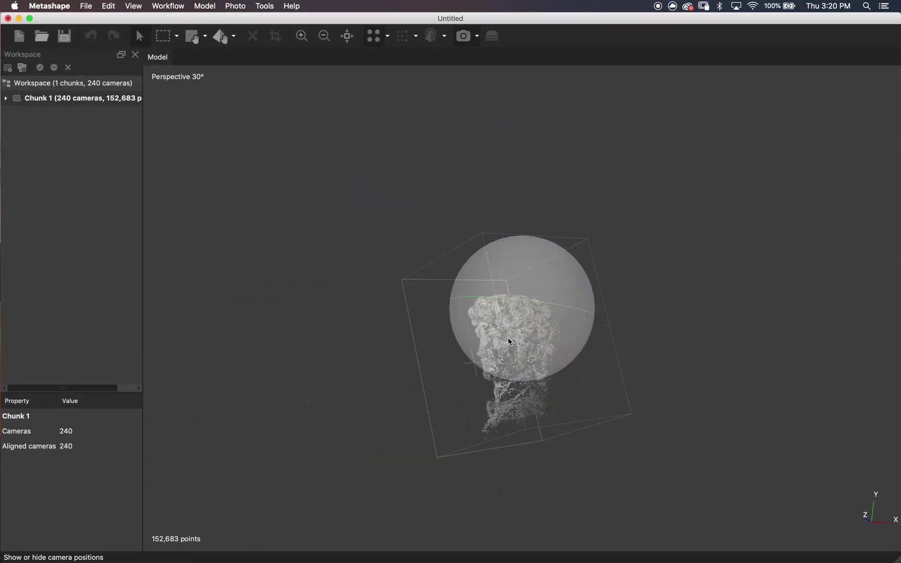
{"action": "left_click_drag", "start_coordinate": [510, 341], "coordinate": [536, 313]}
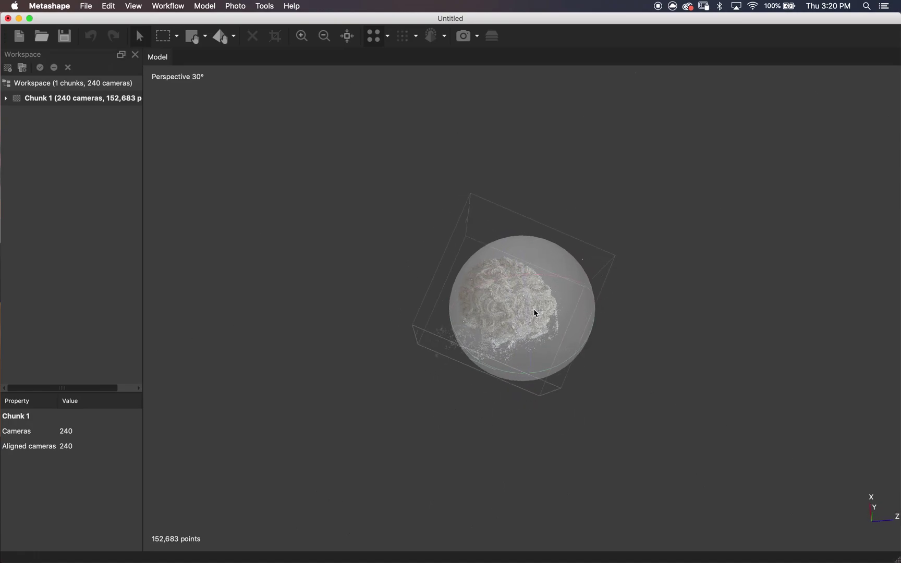
{"action": "scroll", "coordinate": [536, 312], "scroll_direction": "down", "scroll_amount": 10}
Circle-select the head's points, invert the selection and delete the stray points
{"action": "left_click", "coordinate": [177, 36]}
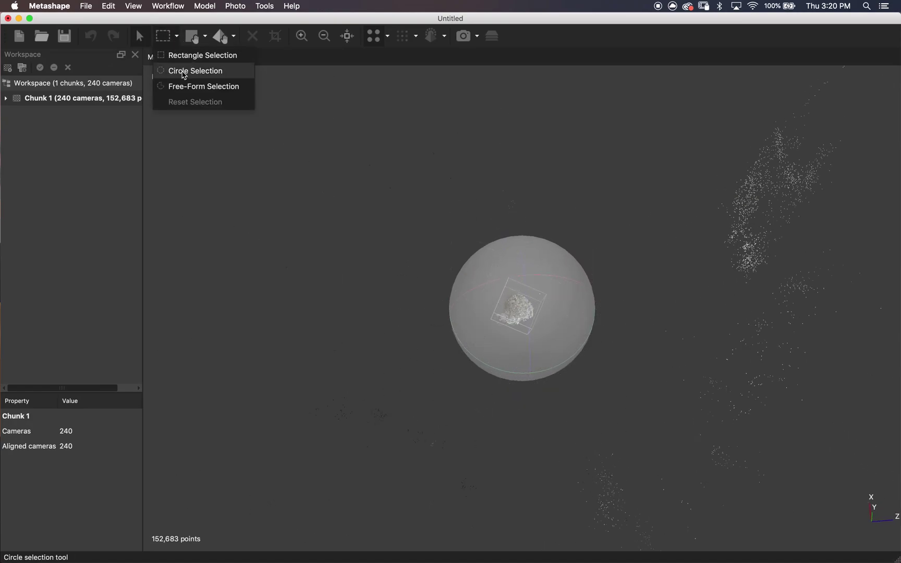
{"action": "left_click", "coordinate": [184, 75]}
{"action": "left_click_drag", "start_coordinate": [519, 313], "coordinate": [550, 332]}
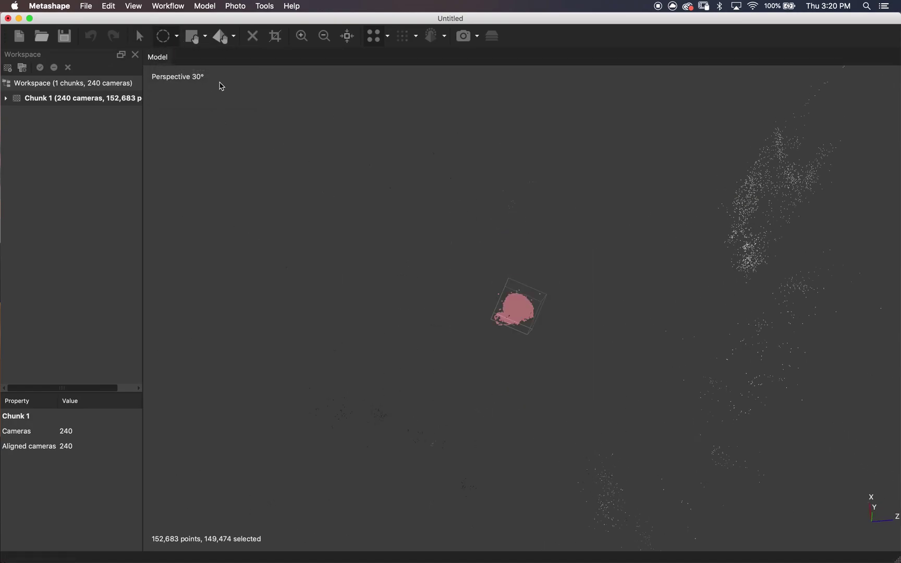
{"action": "left_click", "coordinate": [109, 6]}
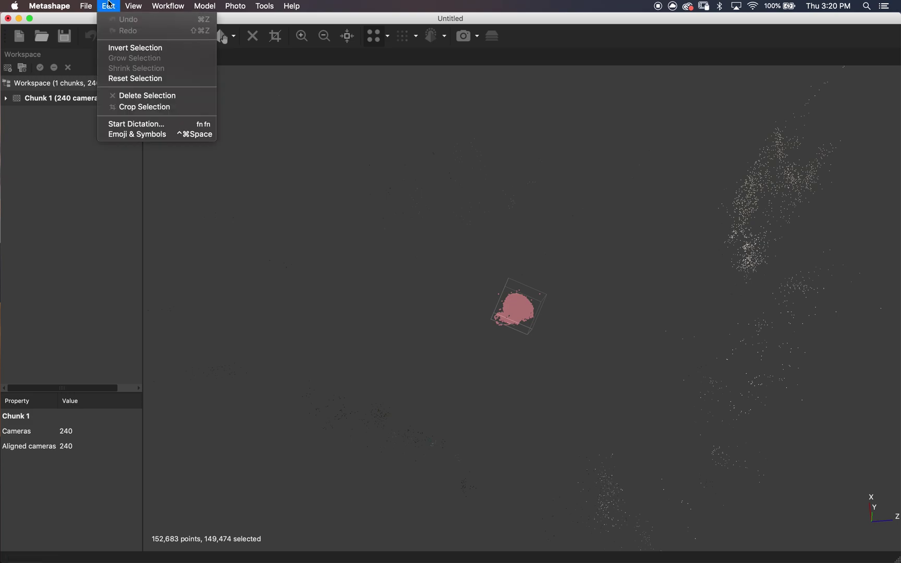
{"action": "left_click", "coordinate": [152, 48]}
{"action": "left_click", "coordinate": [253, 37]}
Rotate toward the face and free-form delete a stray point near the head
{"action": "scroll", "coordinate": [583, 316], "scroll_direction": "up", "scroll_amount": 5}
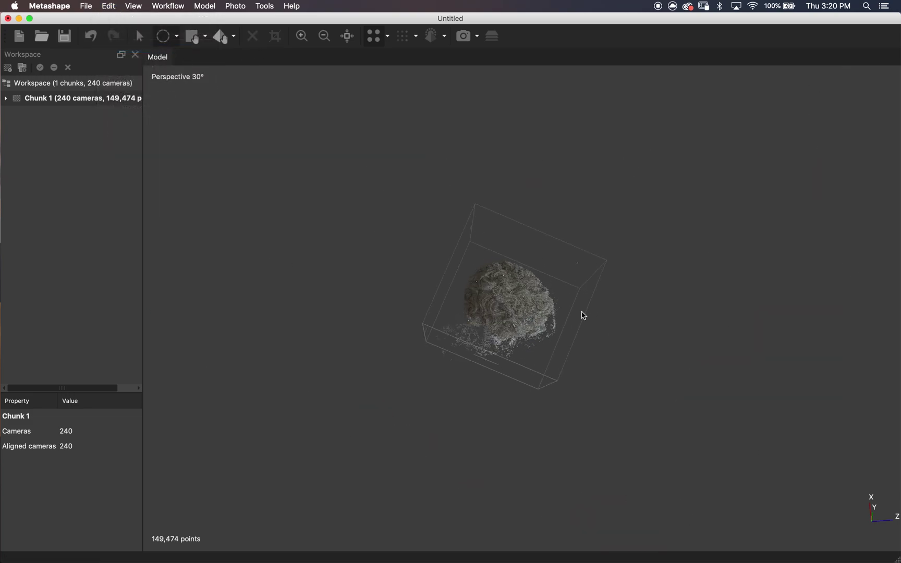
{"action": "key", "text": "space"}
{"action": "left_click_drag", "start_coordinate": [521, 310], "coordinate": [524, 339]}
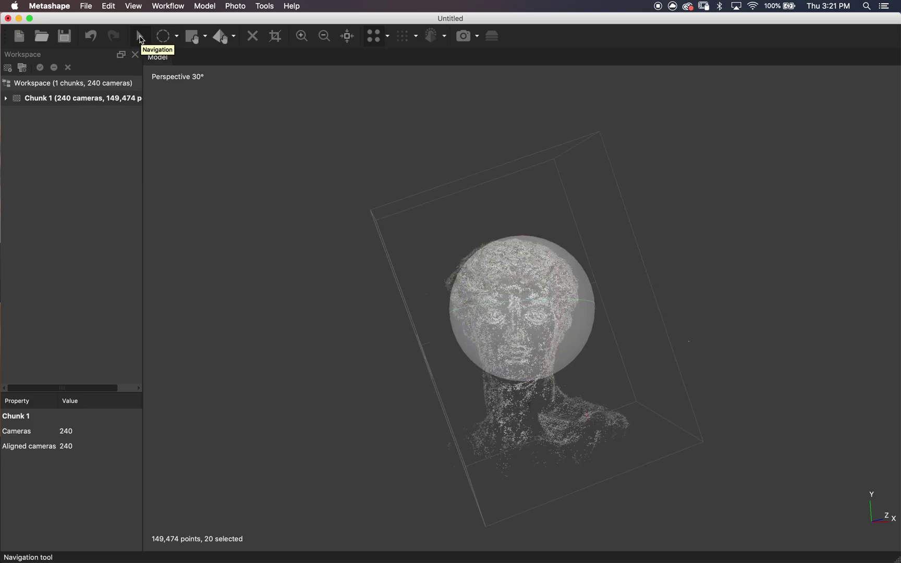
{"action": "left_click", "coordinate": [176, 36]}
{"action": "left_click", "coordinate": [178, 88]}
{"action": "left_click_drag", "start_coordinate": [682, 334], "coordinate": [685, 336]}
{"action": "left_click", "coordinate": [252, 36]}
{"action": "key", "text": "space"}
{"action": "left_click_drag", "start_coordinate": [542, 319], "coordinate": [482, 275]}
Lasso and delete the stray points beside the forehead and four more nearby
{"action": "scroll", "coordinate": [453, 317], "scroll_direction": "up", "scroll_amount": 5}
{"action": "scroll", "coordinate": [482, 276], "scroll_direction": "up", "scroll_amount": 5}
{"action": "scroll", "coordinate": [482, 276], "scroll_direction": "down", "scroll_amount": 5}
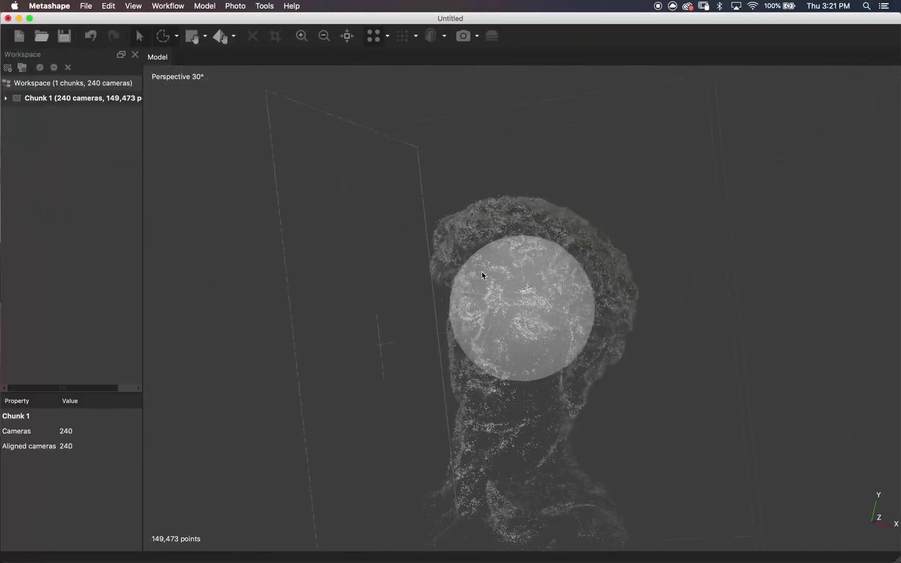
{"action": "left_click_drag", "start_coordinate": [570, 291], "coordinate": [500, 268]}
{"action": "key", "text": "space"}
{"action": "mouse_move", "coordinate": [441, 258]}
{"action": "left_mouse_down"}
{"action": "mouse_move", "coordinate": [442, 246]}
{"action": "mouse_move", "coordinate": [440, 293]}
{"action": "mouse_move", "coordinate": [449, 248]}
{"action": "left_mouse_up"}
{"action": "key", "text": "Delete"}
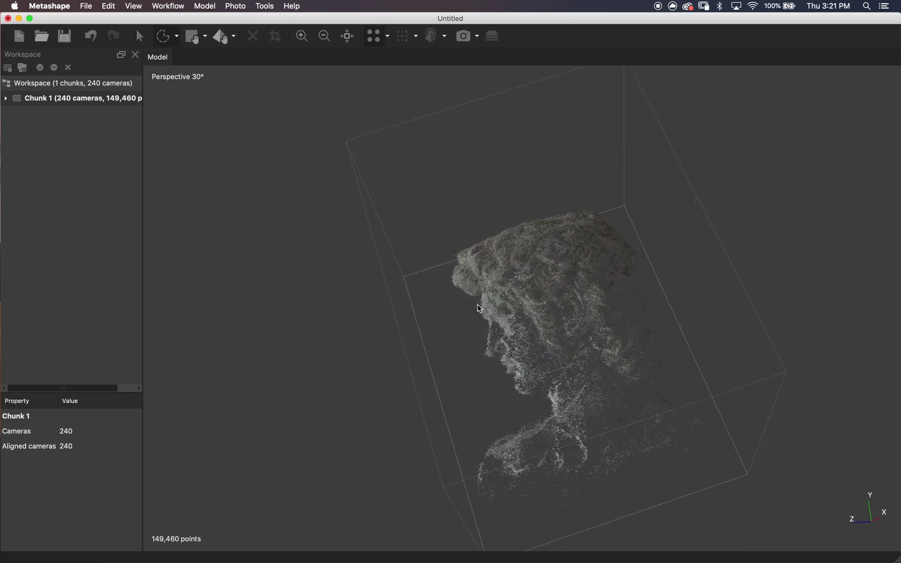
{"action": "mouse_move", "coordinate": [462, 302]}
{"action": "left_mouse_down"}
{"action": "mouse_move", "coordinate": [479, 310]}
{"action": "mouse_move", "coordinate": [602, 277]}
{"action": "mouse_move", "coordinate": [550, 298]}
{"action": "left_mouse_up"}
{"action": "left_click", "coordinate": [254, 39]}
Lasso and delete the remaining stray points left of the head, leaving 149,441 points
{"action": "key", "text": "space"}
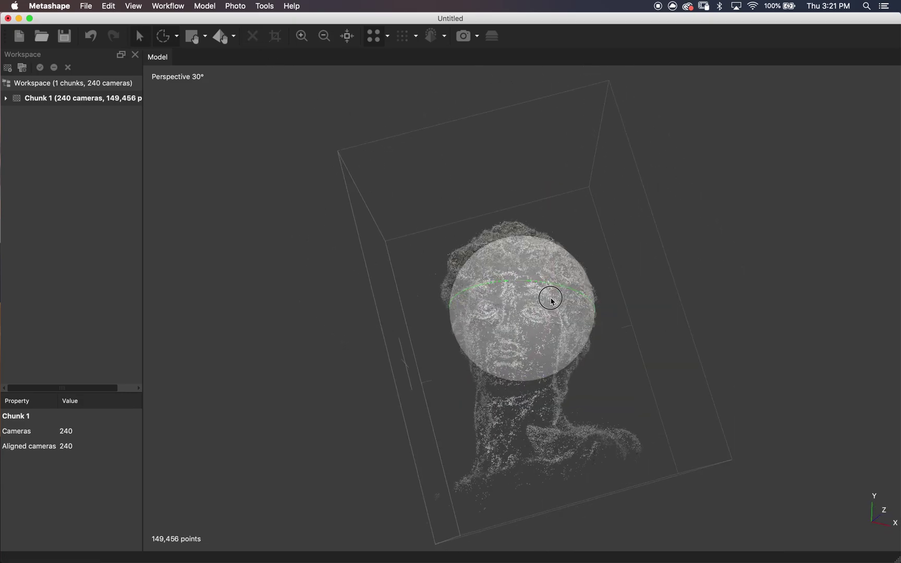
{"action": "key", "text": "space"}
{"action": "mouse_move", "coordinate": [428, 259]}
{"action": "left_mouse_down"}
{"action": "mouse_move", "coordinate": [438, 270]}
{"action": "mouse_move", "coordinate": [432, 261]}
{"action": "left_mouse_up"}
{"action": "key", "text": "Delete"}
{"action": "key", "text": "space"}
{"action": "left_click_drag", "start_coordinate": [516, 264], "coordinate": [521, 280]}
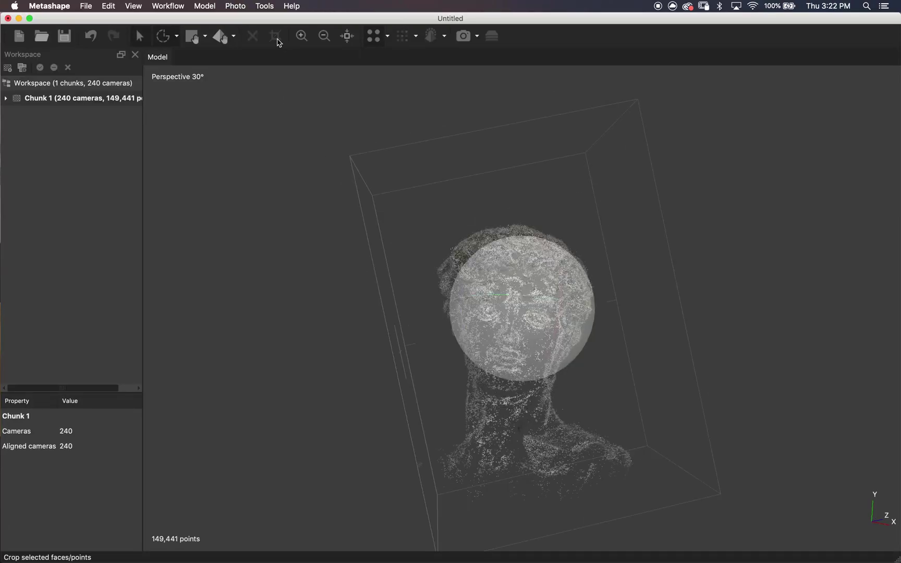
Build a Medium-quality dense cloud with Aggressive depth filtering and display it
{"action": "right_click", "coordinate": [96, 103]}
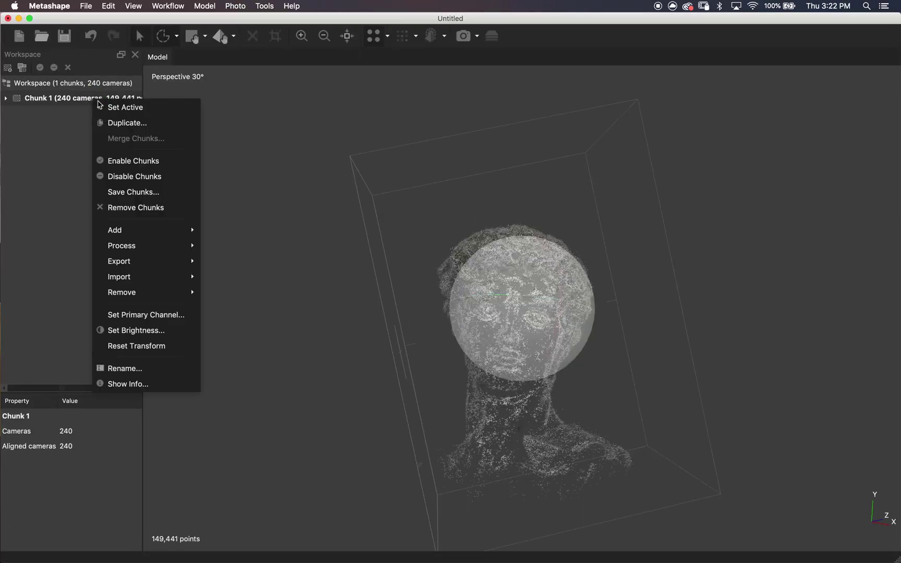
{"action": "mouse_move", "coordinate": [142, 249]}
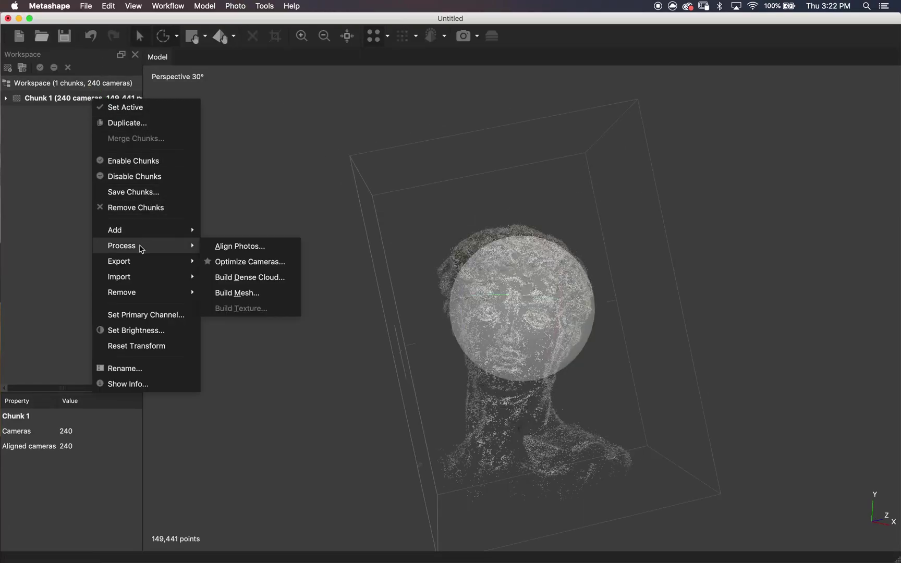
{"action": "left_click", "coordinate": [258, 282]}
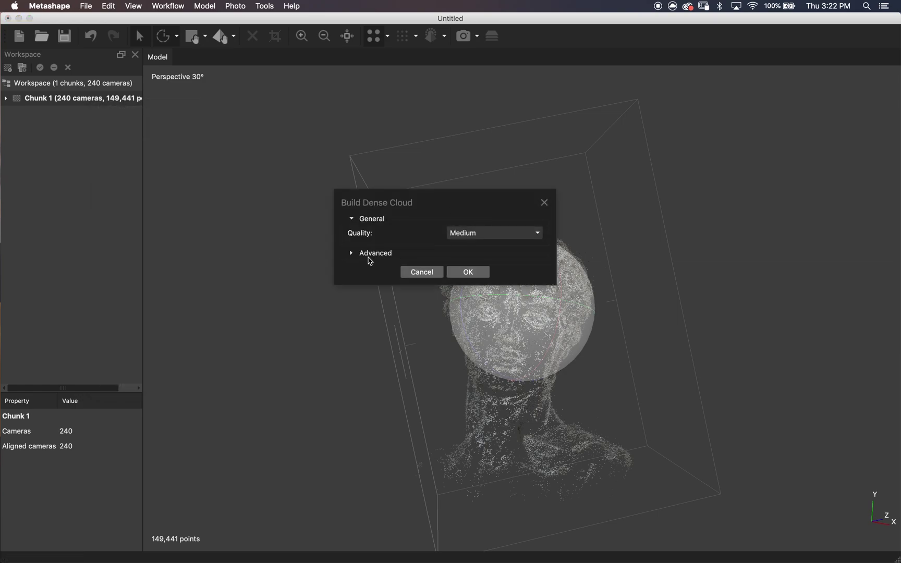
{"action": "left_click", "coordinate": [378, 256]}
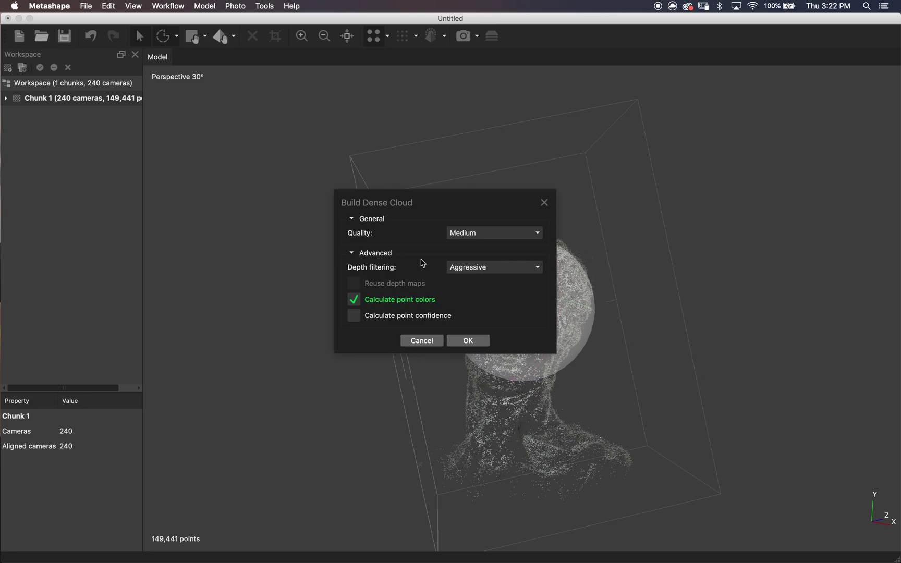
{"action": "left_click", "coordinate": [481, 344]}
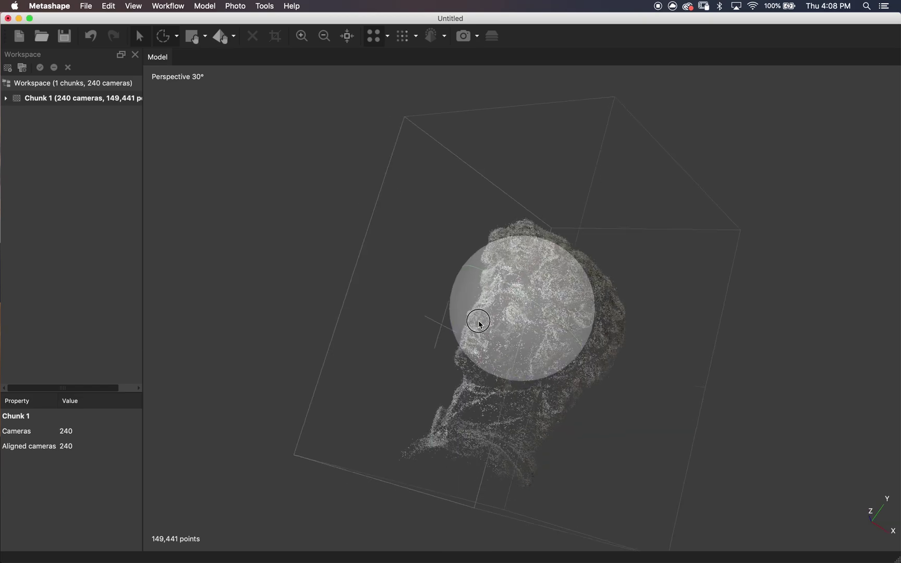
{"action": "left_click", "coordinate": [403, 36]}
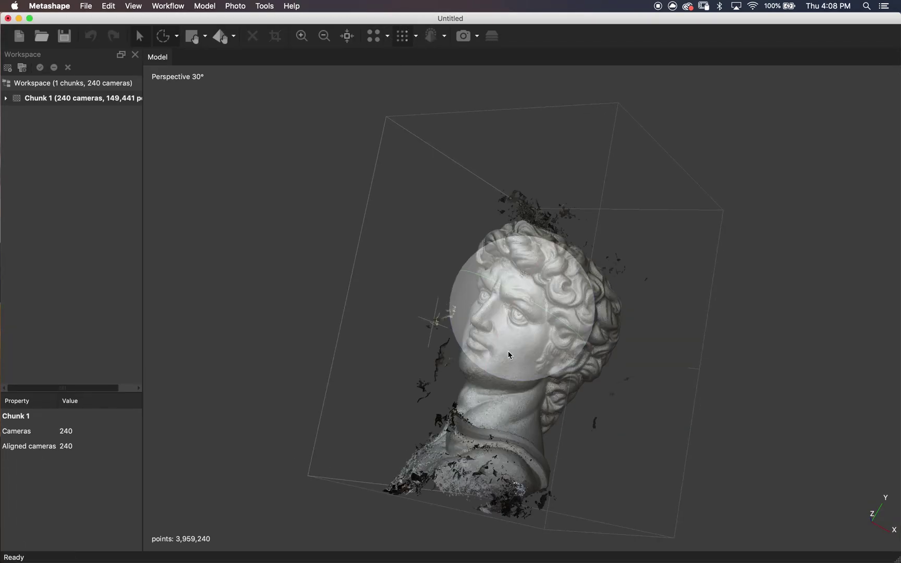
{"action": "left_click_drag", "start_coordinate": [509, 354], "coordinate": [489, 342]}
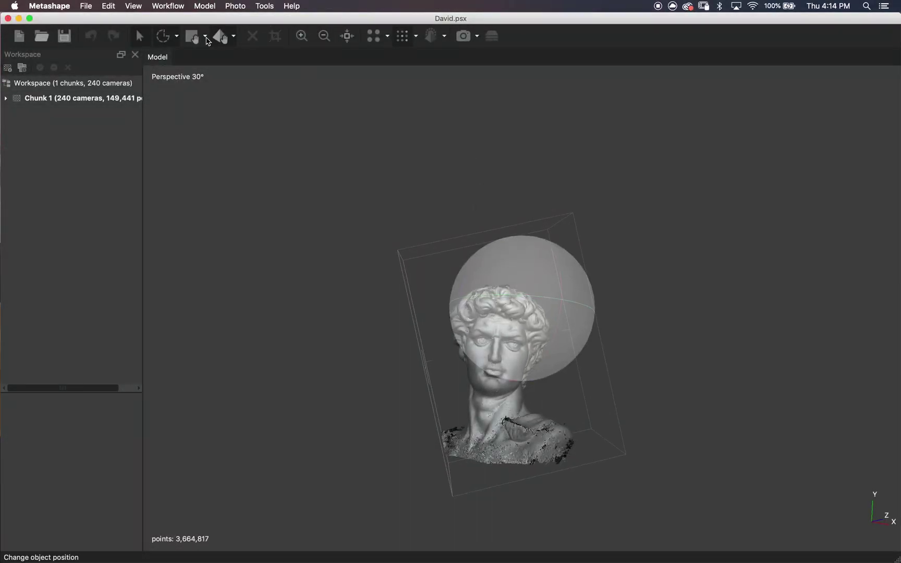
Move the region box around the bust and rotate it upright
{"action": "left_click", "coordinate": [193, 36]}
{"action": "key", "text": "space"}
{"action": "key", "text": "space"}
{"action": "mouse_move", "coordinate": [503, 282]}
{"action": "left_mouse_down"}
{"action": "mouse_move", "coordinate": [520, 280]}
{"action": "mouse_move", "coordinate": [487, 293]}
{"action": "left_mouse_up"}
{"action": "left_click", "coordinate": [205, 36]}
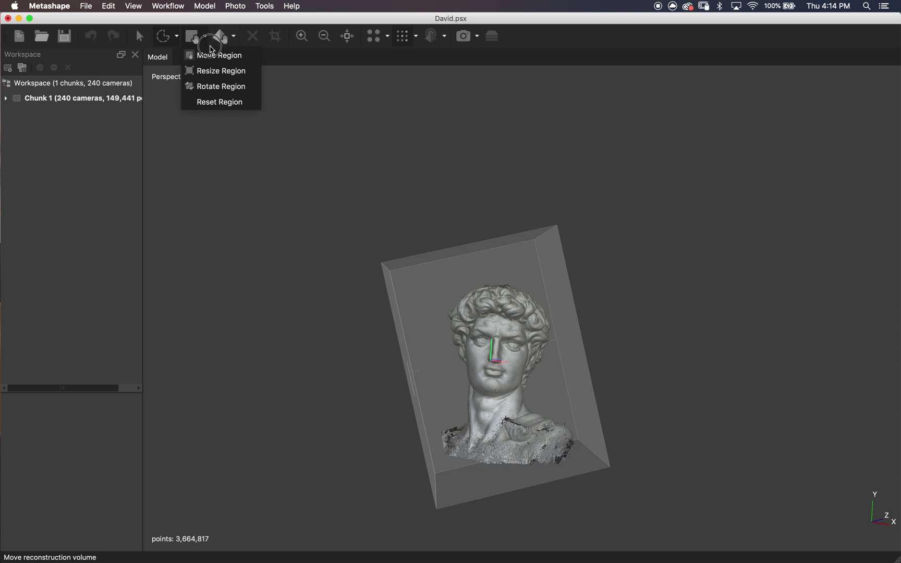
{"action": "left_click", "coordinate": [214, 71]}
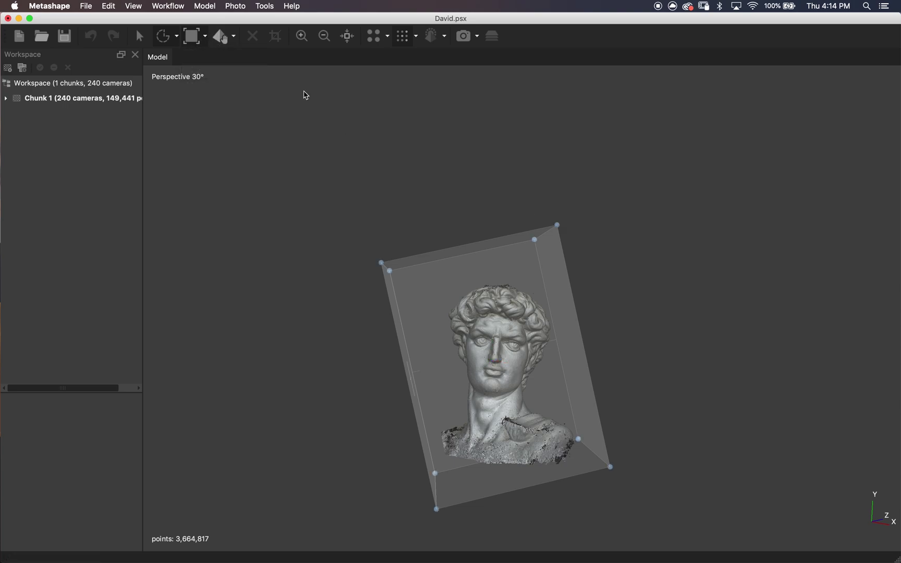
{"action": "left_click", "coordinate": [204, 36]}
{"action": "left_click", "coordinate": [224, 86]}
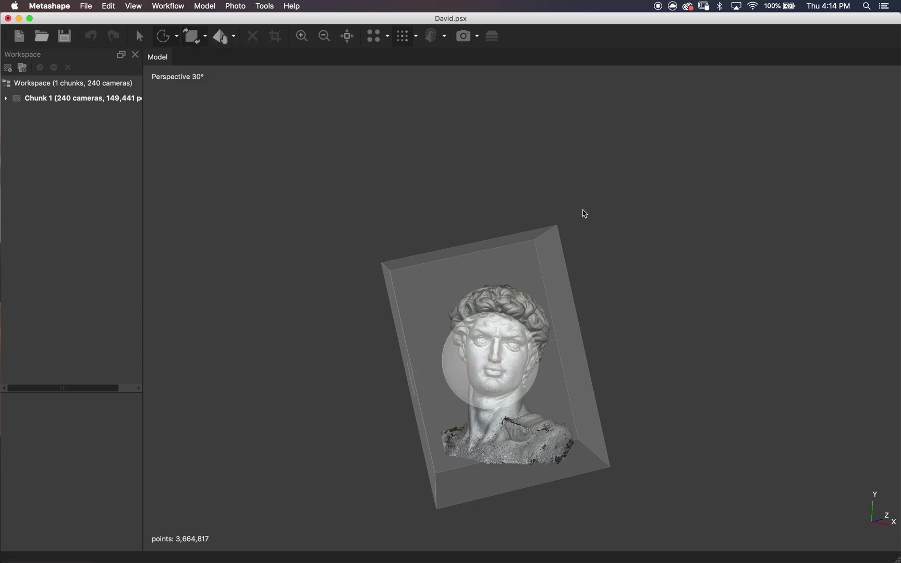
{"action": "left_click_drag", "start_coordinate": [486, 326], "coordinate": [522, 370]}
Resize the region box to fit tightly around the bust
{"action": "left_click", "coordinate": [205, 36]}
{"action": "left_click", "coordinate": [224, 55]}
{"action": "left_click", "coordinate": [205, 37]}
{"action": "left_click", "coordinate": [224, 70]}
{"action": "left_click", "coordinate": [139, 36]}
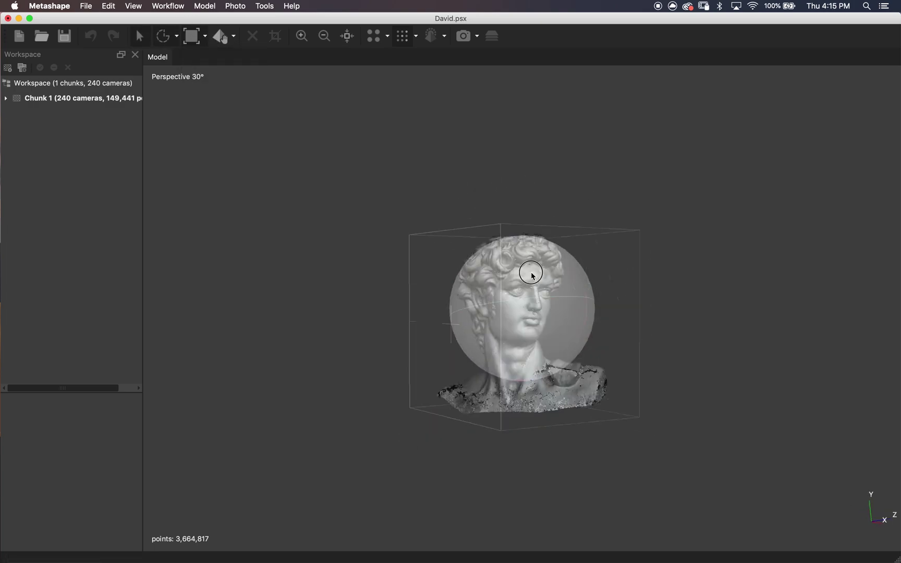
{"action": "left_click_drag", "start_coordinate": [531, 274], "coordinate": [495, 292]}
{"action": "scroll", "coordinate": [522, 307], "scroll_direction": "up", "scroll_amount": 3}
{"action": "right_click", "coordinate": [108, 100]}
Build a Medium face-count mesh from the dense cloud and display the model
{"action": "mouse_move", "coordinate": [175, 252]}
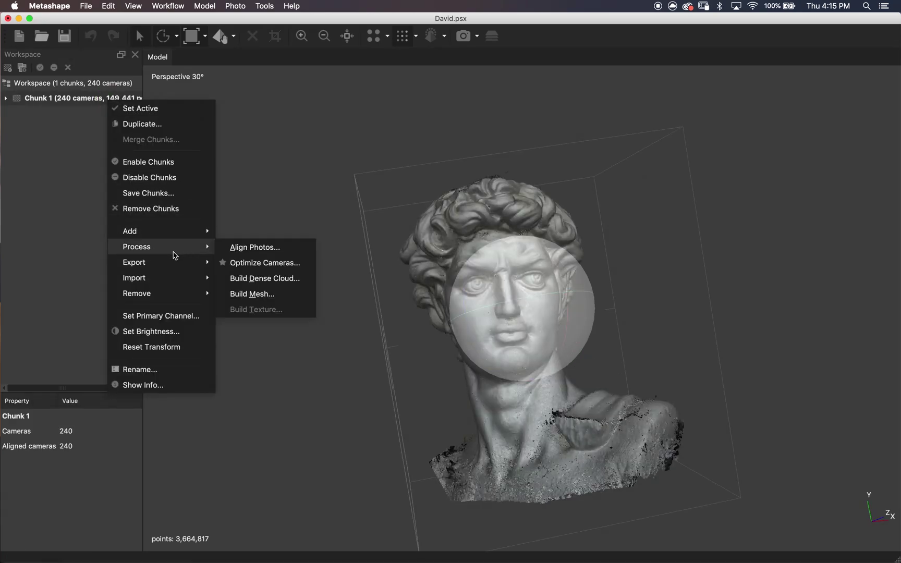
{"action": "left_click", "coordinate": [265, 296]}
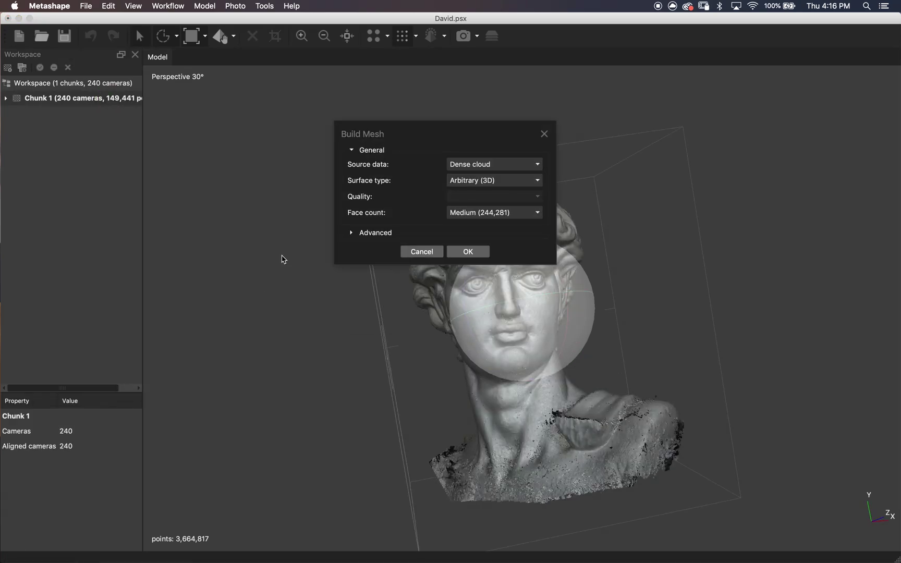
{"action": "left_click", "coordinate": [473, 215]}
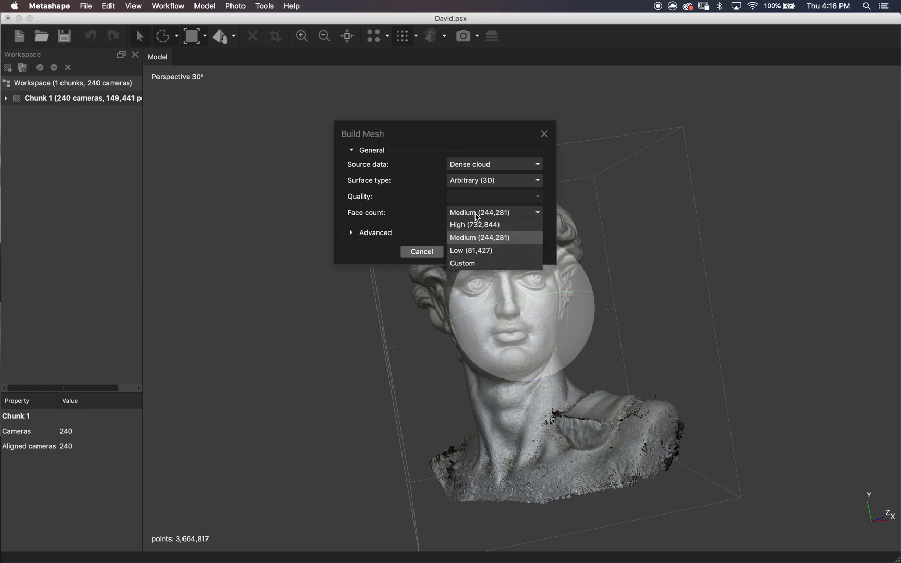
{"action": "left_click", "coordinate": [474, 215]}
{"action": "left_click", "coordinate": [376, 238]}
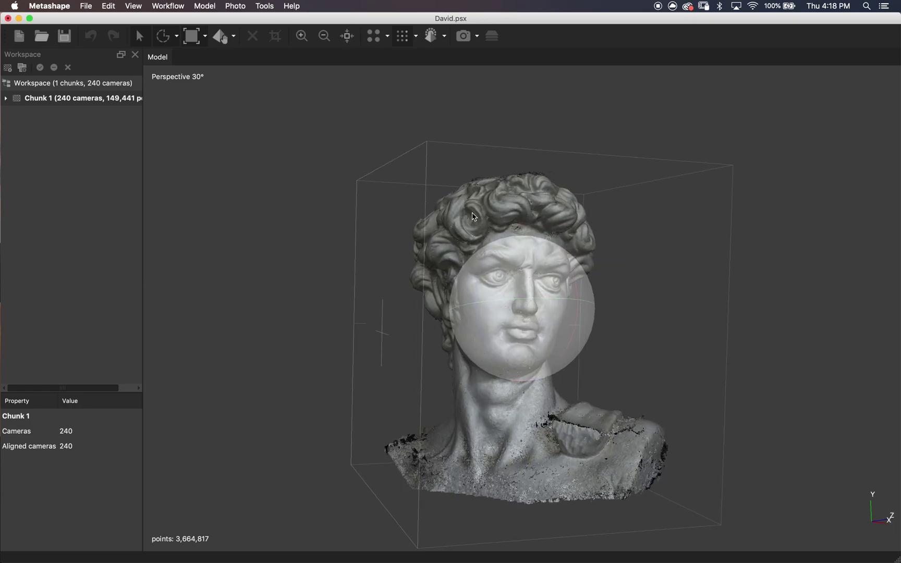
{"action": "left_click", "coordinate": [431, 39]}
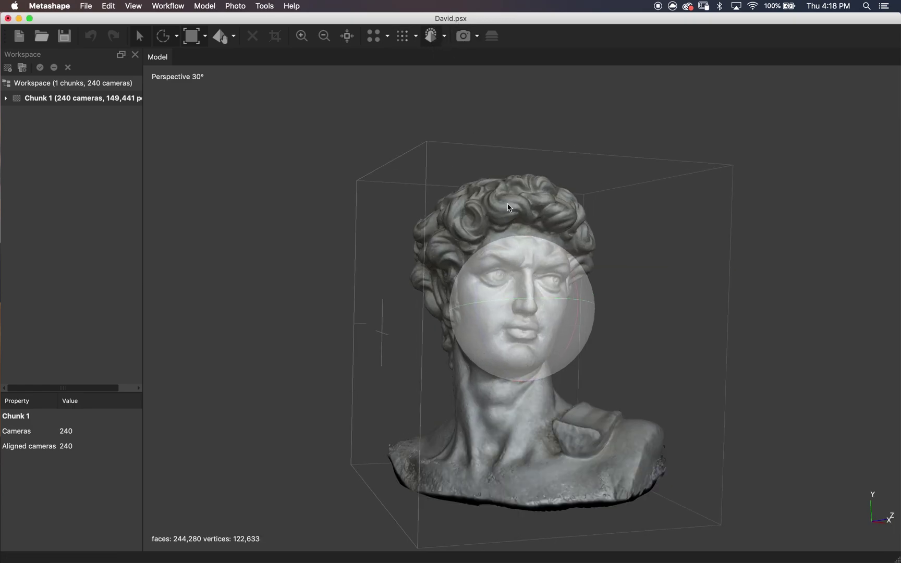
{"action": "left_click", "coordinate": [444, 36]}
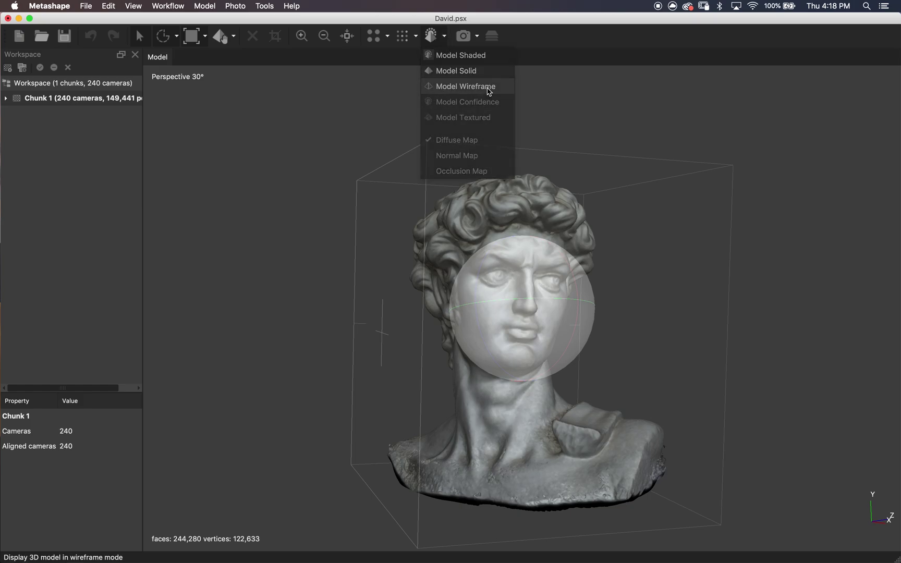
{"action": "left_click", "coordinate": [484, 87]}
{"action": "scroll", "coordinate": [474, 305], "scroll_direction": "up", "scroll_amount": 10}
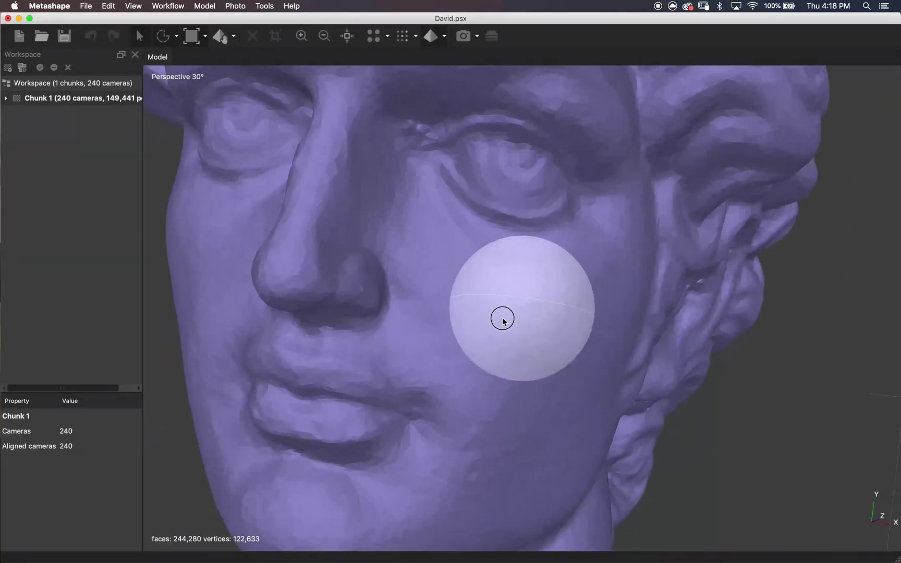
{"action": "mouse_move", "coordinate": [536, 302]}
{"action": "left_mouse_down"}
{"action": "mouse_move", "coordinate": [559, 336]}
{"action": "mouse_move", "coordinate": [496, 322]}
{"action": "mouse_move", "coordinate": [503, 342]}
{"action": "mouse_move", "coordinate": [588, 331]}
{"action": "mouse_move", "coordinate": [485, 292]}
{"action": "mouse_move", "coordinate": [502, 268]}
{"action": "mouse_move", "coordinate": [487, 280]}
{"action": "mouse_move", "coordinate": [514, 280]}
{"action": "mouse_move", "coordinate": [531, 235]}
{"action": "mouse_move", "coordinate": [557, 249]}
{"action": "mouse_move", "coordinate": [531, 334]}
{"action": "mouse_move", "coordinate": [460, 396]}
{"action": "mouse_move", "coordinate": [375, 379]}
{"action": "left_mouse_up"}
{"action": "scroll", "coordinate": [496, 322], "scroll_direction": "down", "scroll_amount": 10}
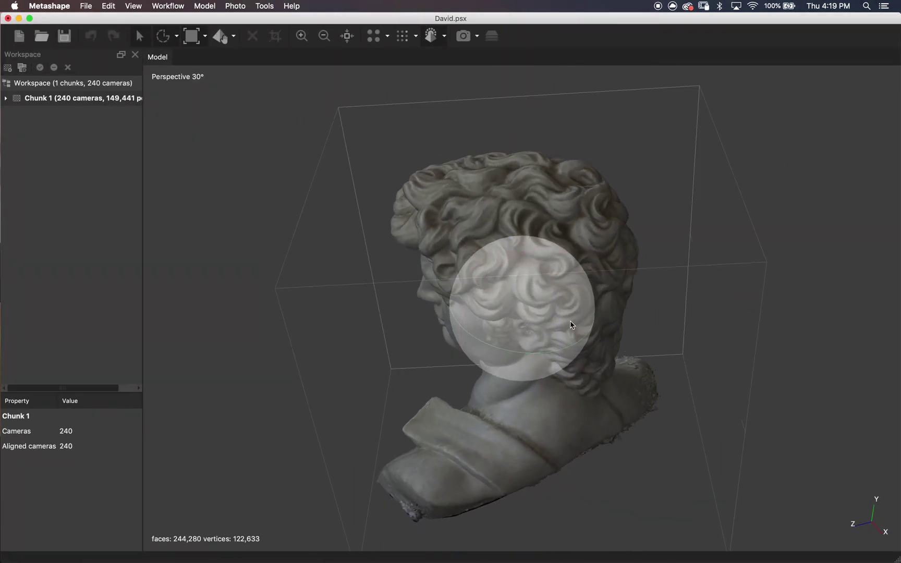
{"action": "left_click_drag", "start_coordinate": [572, 326], "coordinate": [538, 329]}
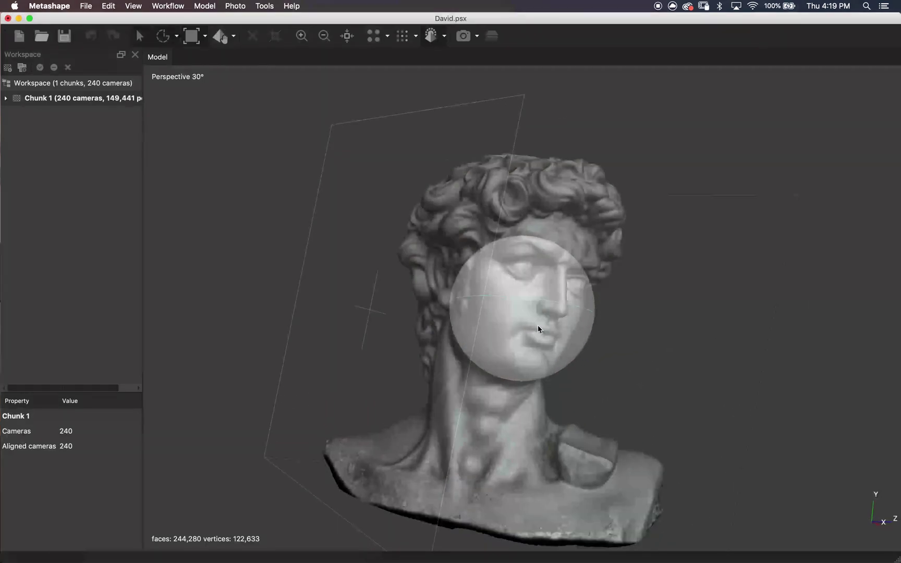
{"action": "scroll", "coordinate": [539, 328], "scroll_direction": "down", "scroll_amount": 4}
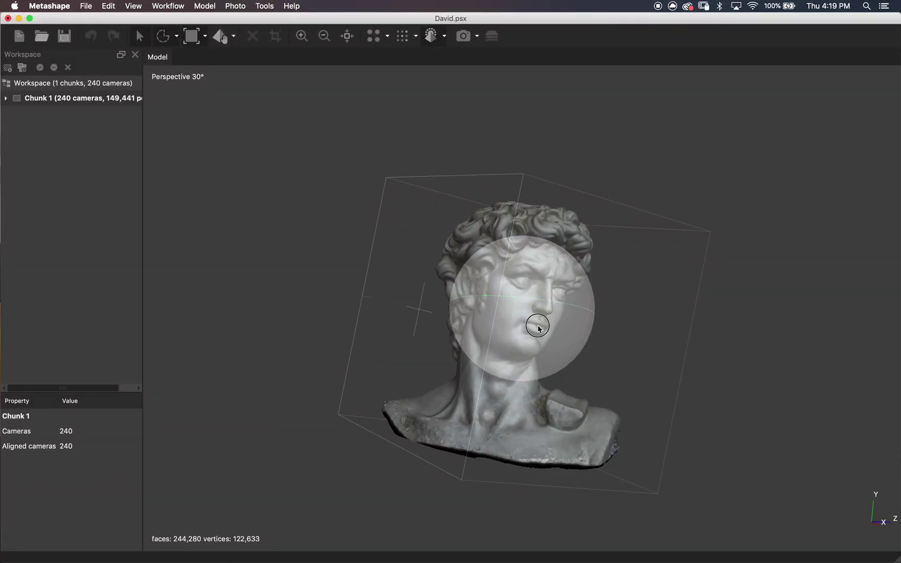
{"action": "left_click_drag", "start_coordinate": [539, 329], "coordinate": [545, 365]}
{"action": "left_click_drag", "start_coordinate": [434, 325], "coordinate": [561, 348]}
{"action": "left_click_drag", "start_coordinate": [487, 338], "coordinate": [484, 278]}
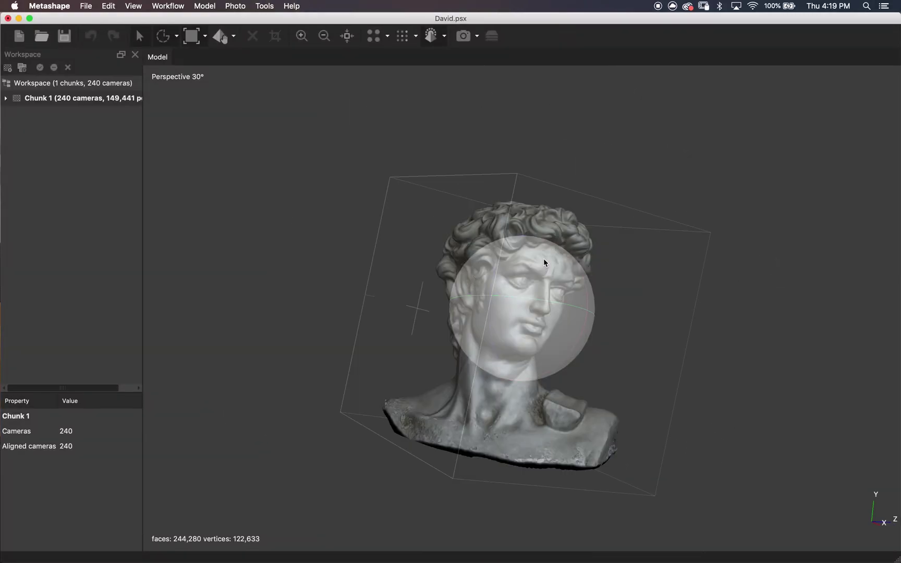
{"action": "left_click_drag", "start_coordinate": [542, 258], "coordinate": [534, 258]}
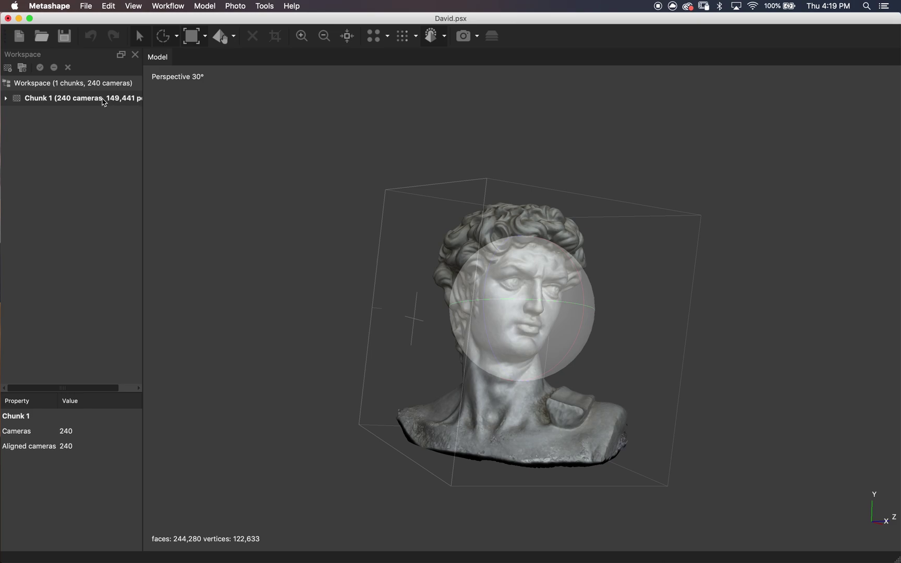
Build a 4096-pixel Generic, Mosaic texture for the bust mesh
{"action": "right_click", "coordinate": [103, 99]}
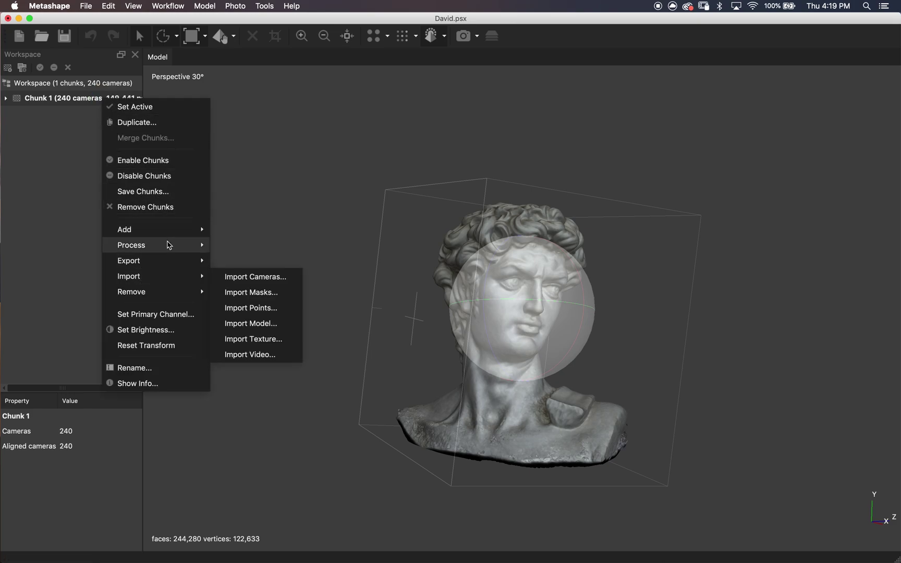
{"action": "mouse_move", "coordinate": [172, 244]}
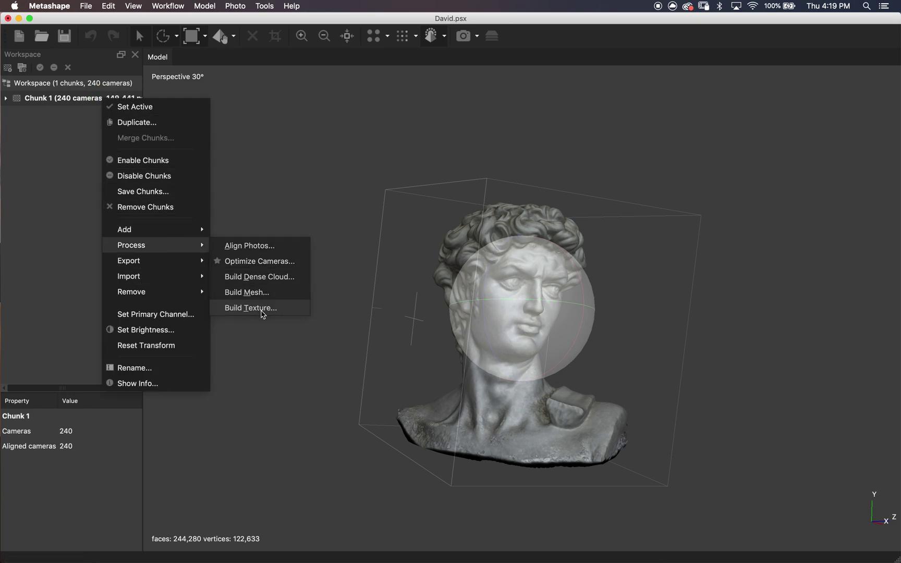
{"action": "left_click", "coordinate": [263, 312]}
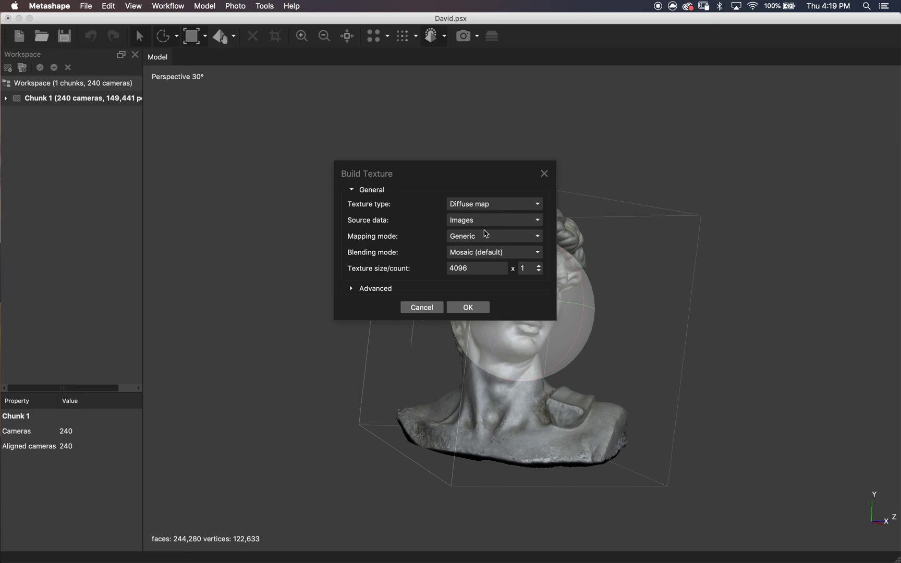
{"action": "left_click", "coordinate": [375, 288]}
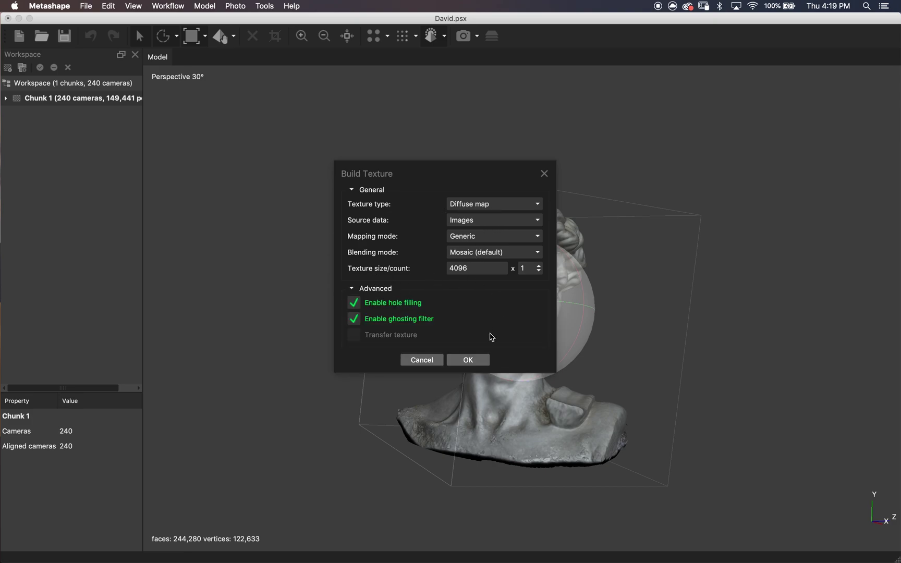
{"action": "left_click", "coordinate": [468, 360]}
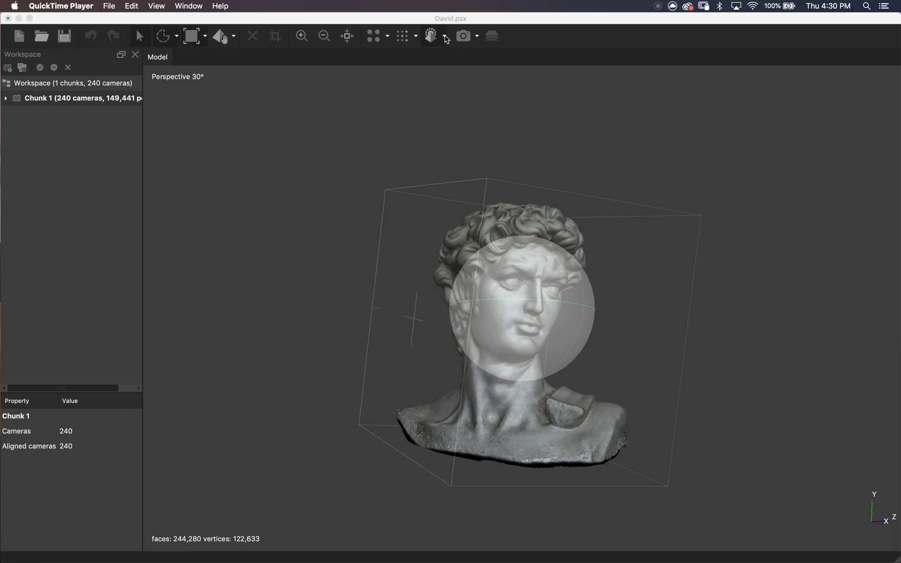
{"action": "left_click", "coordinate": [443, 36]}
Switch to Model Textured and orbit and zoom around the face, side, back and profile
{"action": "left_click", "coordinate": [477, 118]}
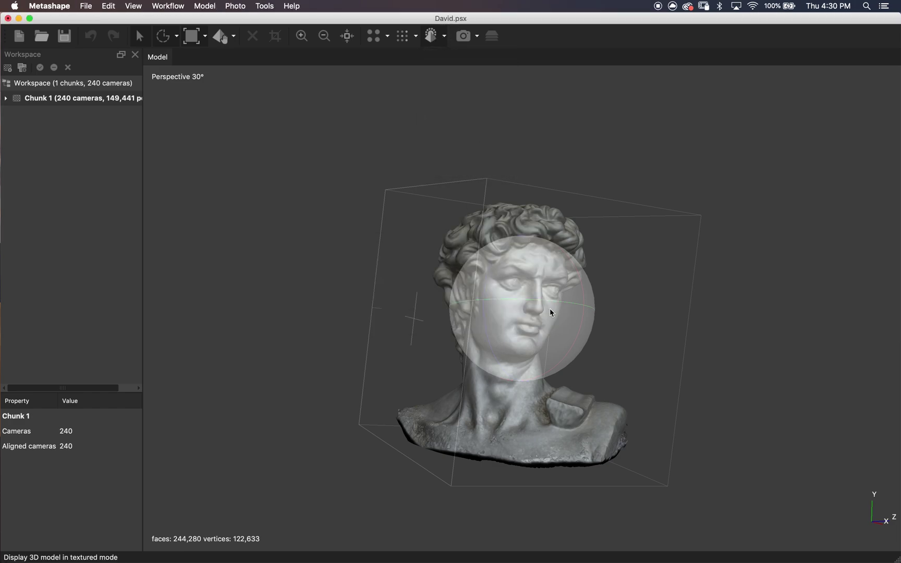
{"action": "left_click_drag", "start_coordinate": [550, 287], "coordinate": [537, 329]}
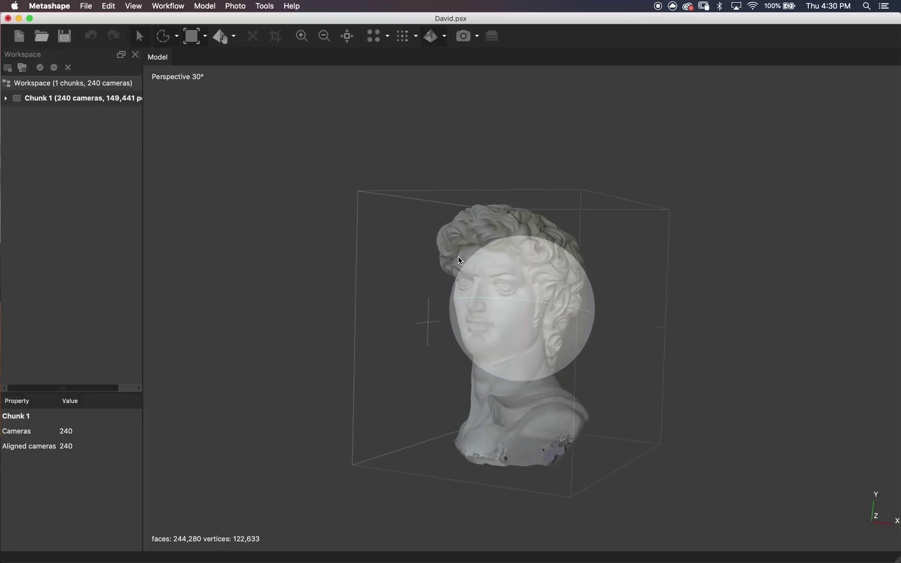
{"action": "scroll", "coordinate": [460, 260], "scroll_direction": "up", "scroll_amount": 10}
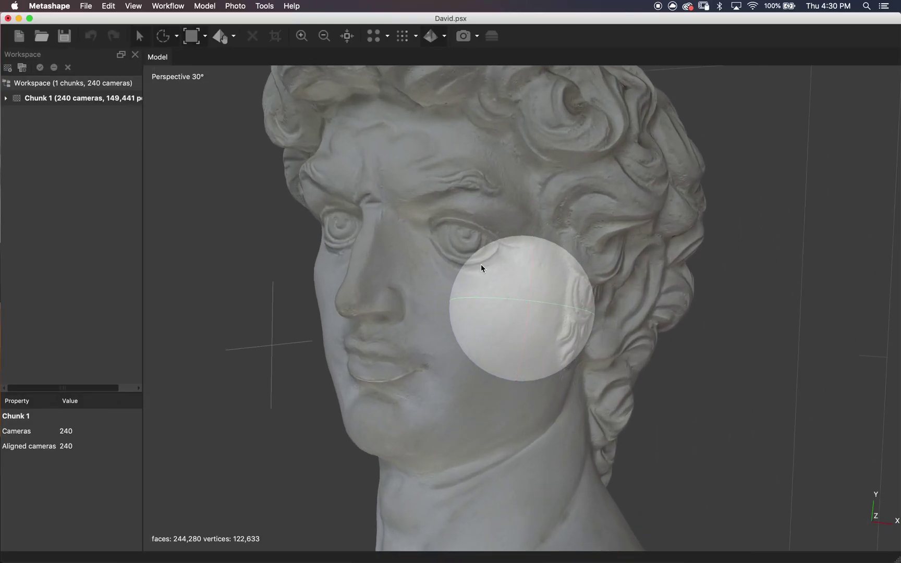
{"action": "left_click_drag", "start_coordinate": [482, 268], "coordinate": [510, 274]}
{"action": "left_click_drag", "start_coordinate": [561, 339], "coordinate": [524, 327]}
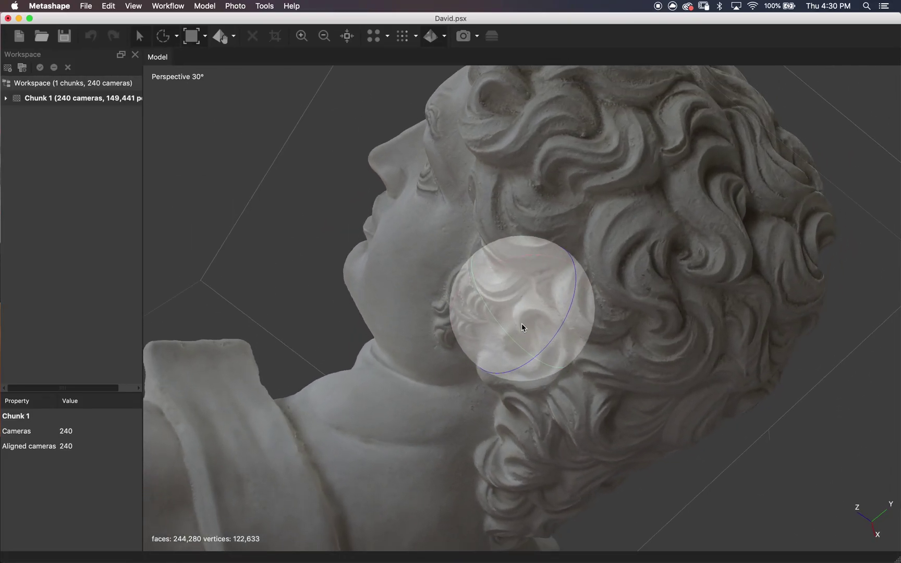
{"action": "mouse_move", "coordinate": [473, 298]}
{"action": "left_mouse_down"}
{"action": "mouse_move", "coordinate": [477, 280]}
{"action": "mouse_move", "coordinate": [541, 312]}
{"action": "mouse_move", "coordinate": [474, 301]}
{"action": "left_mouse_up"}
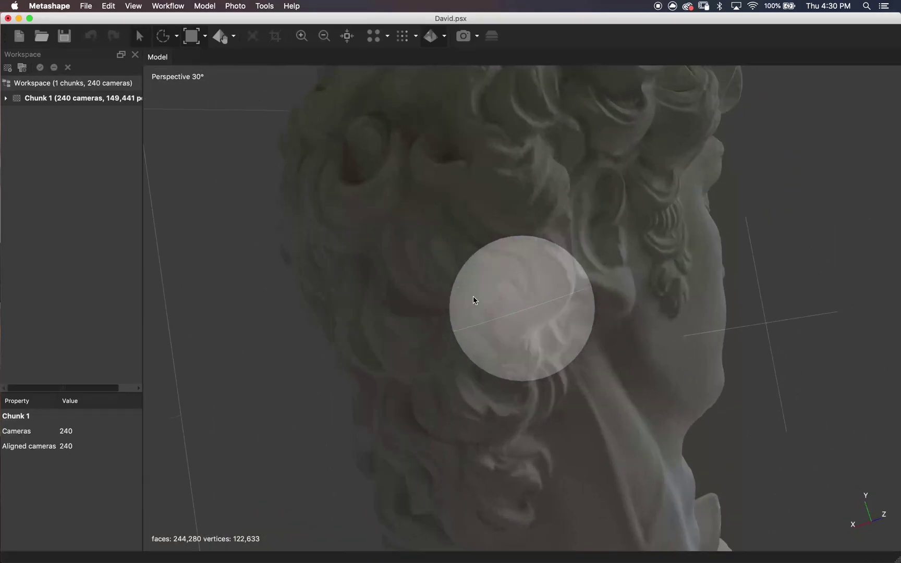
{"action": "left_click_drag", "start_coordinate": [556, 309], "coordinate": [426, 314]}
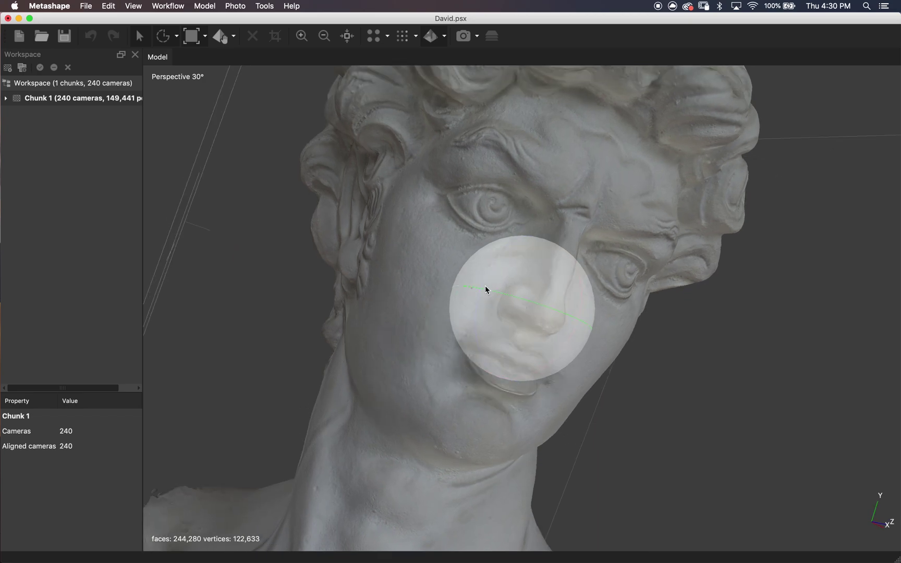
{"action": "scroll", "coordinate": [486, 290], "scroll_direction": "up", "scroll_amount": 10}
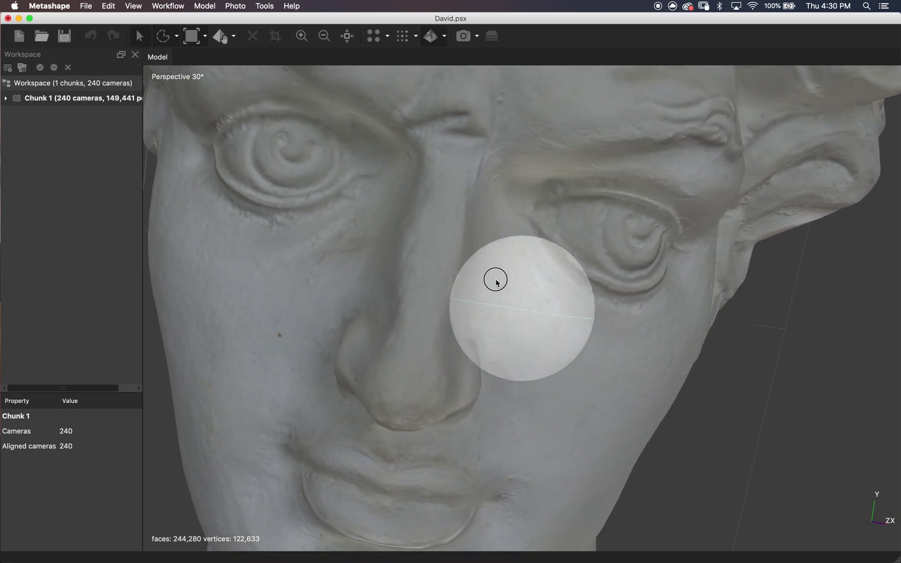
{"action": "left_click_drag", "start_coordinate": [497, 282], "coordinate": [474, 258]}
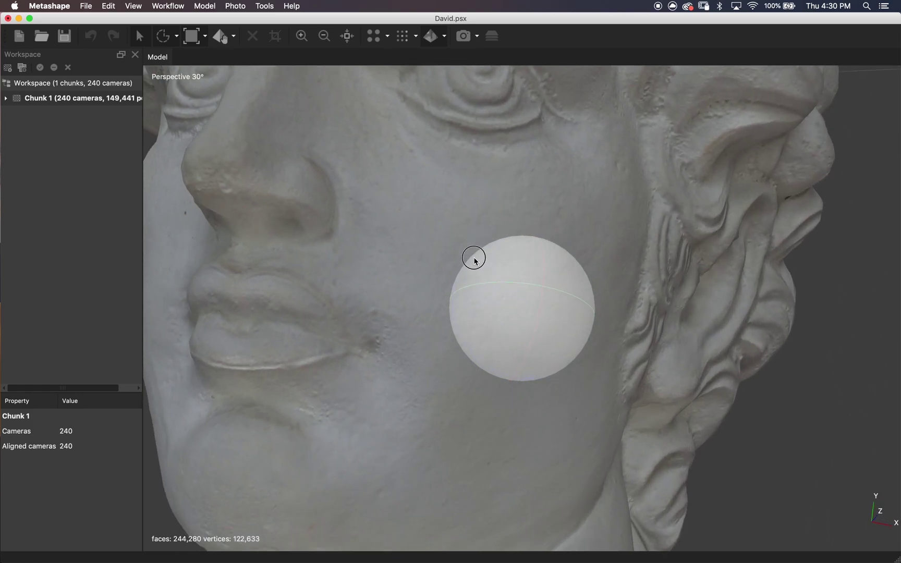
{"action": "scroll", "coordinate": [473, 366], "scroll_direction": "down", "scroll_amount": 8}
{"action": "left_click_drag", "start_coordinate": [509, 392], "coordinate": [526, 289]}
{"action": "scroll", "coordinate": [500, 396], "scroll_direction": "up", "scroll_amount": 6}
Lasso the stray fragments along the bust's right edge with Free-Form Selection and delete them
{"action": "left_click", "coordinate": [163, 36]}
{"action": "mouse_move", "coordinate": [765, 311]}
{"action": "left_mouse_down"}
{"action": "mouse_move", "coordinate": [773, 324]}
{"action": "mouse_move", "coordinate": [767, 308]}
{"action": "left_mouse_up"}
{"action": "middle_click_drag", "start_coordinate": [786, 329], "coordinate": [511, 272]}
{"action": "scroll", "coordinate": [511, 272], "scroll_direction": "up", "scroll_amount": 5}
{"action": "left_click", "coordinate": [669, 294]}
{"action": "middle_click_drag", "start_coordinate": [454, 282], "coordinate": [501, 290]}
{"action": "left_click_drag", "start_coordinate": [736, 266], "coordinate": [743, 276]}
{"action": "mouse_move", "coordinate": [741, 265]}
{"action": "left_mouse_down"}
{"action": "mouse_move", "coordinate": [738, 297]}
{"action": "mouse_move", "coordinate": [754, 271]}
{"action": "left_mouse_up"}
{"action": "left_click", "coordinate": [252, 36]}
Lasso the drips on the lower edge and delete them, leaving 244,158 faces
{"action": "mouse_move", "coordinate": [519, 414]}
{"action": "middle_mouse_down"}
{"action": "mouse_move", "coordinate": [601, 263]}
{"action": "mouse_move", "coordinate": [469, 135]}
{"action": "middle_mouse_up"}
{"action": "key", "text": "space"}
{"action": "left_click_drag", "start_coordinate": [639, 271], "coordinate": [638, 257]}
{"action": "key", "text": "space"}
{"action": "mouse_move", "coordinate": [566, 249]}
{"action": "left_mouse_down"}
{"action": "mouse_move", "coordinate": [608, 251]}
{"action": "mouse_move", "coordinate": [565, 252]}
{"action": "left_mouse_up"}
{"action": "left_click", "coordinate": [254, 37]}
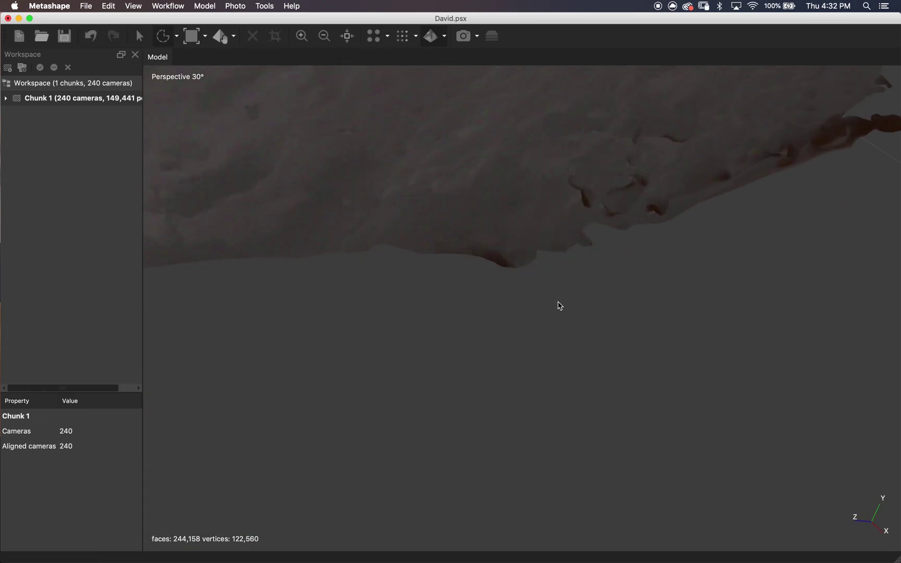
Export the David model with vertex colours, vertex normals and a JPEG texture, running in the background
{"action": "key", "text": "0"}
{"action": "left_click", "coordinate": [86, 8]}
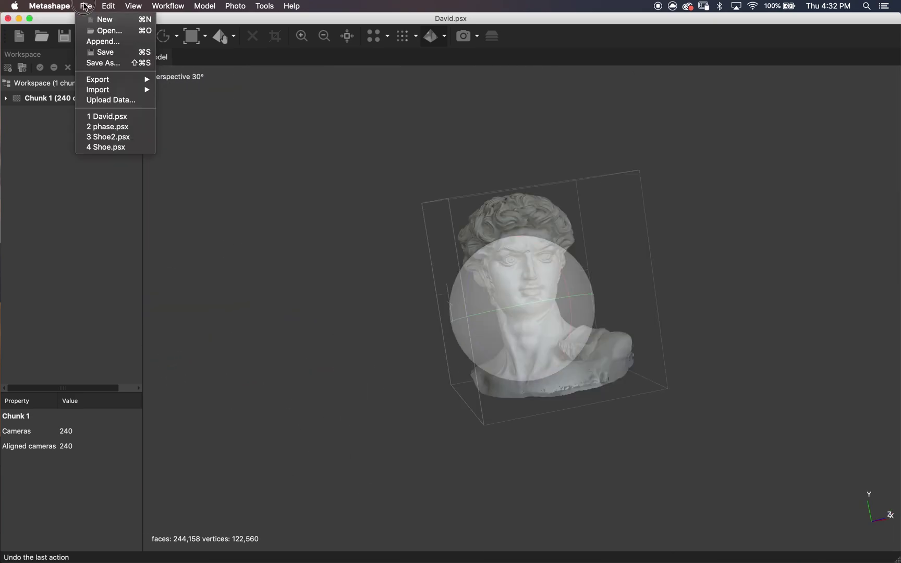
{"action": "mouse_move", "coordinate": [117, 84]}
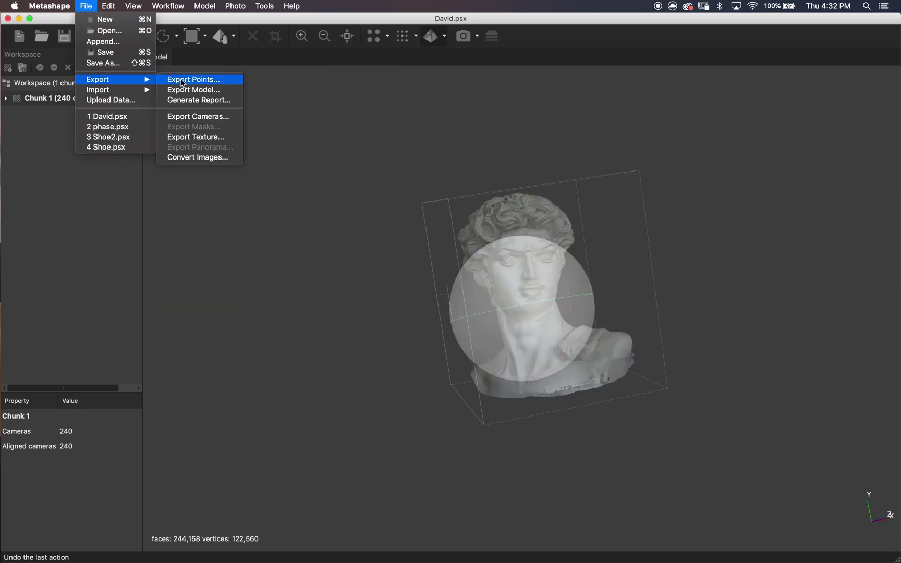
{"action": "left_click", "coordinate": [206, 90]}
{"action": "left_click", "coordinate": [649, 328]}
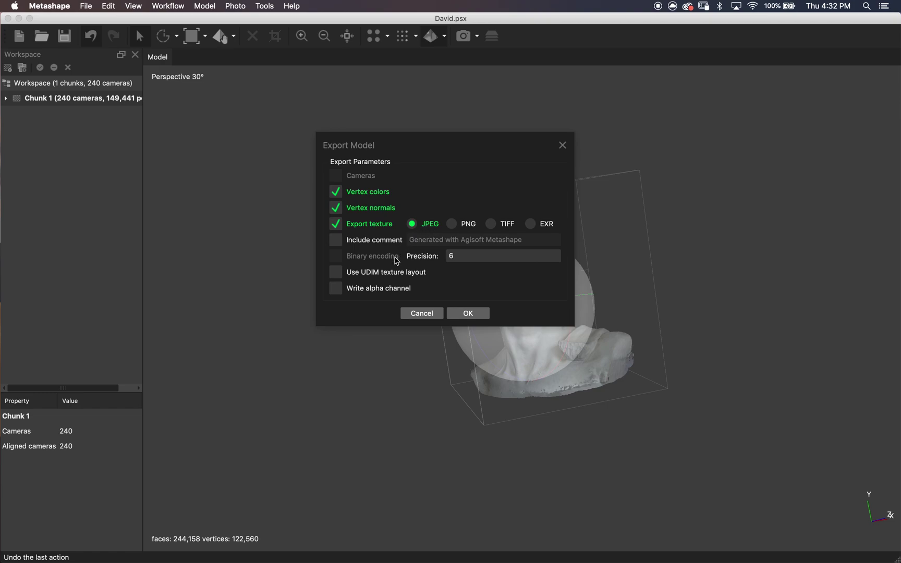
{"action": "left_click", "coordinate": [468, 313]}
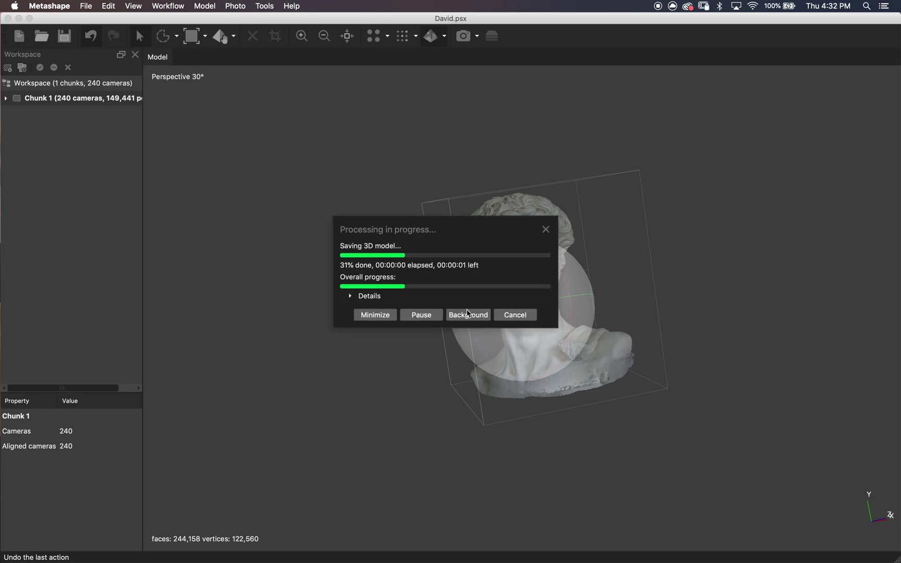
{"action": "left_click", "coordinate": [468, 313]}
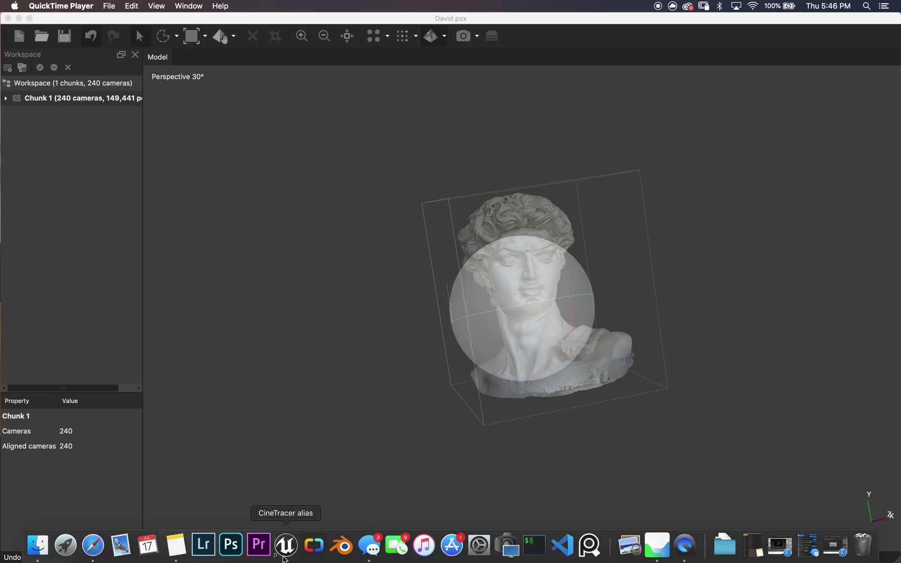
Launch Blender and delete the default camera, cube and light
{"action": "left_click", "coordinate": [343, 553]}
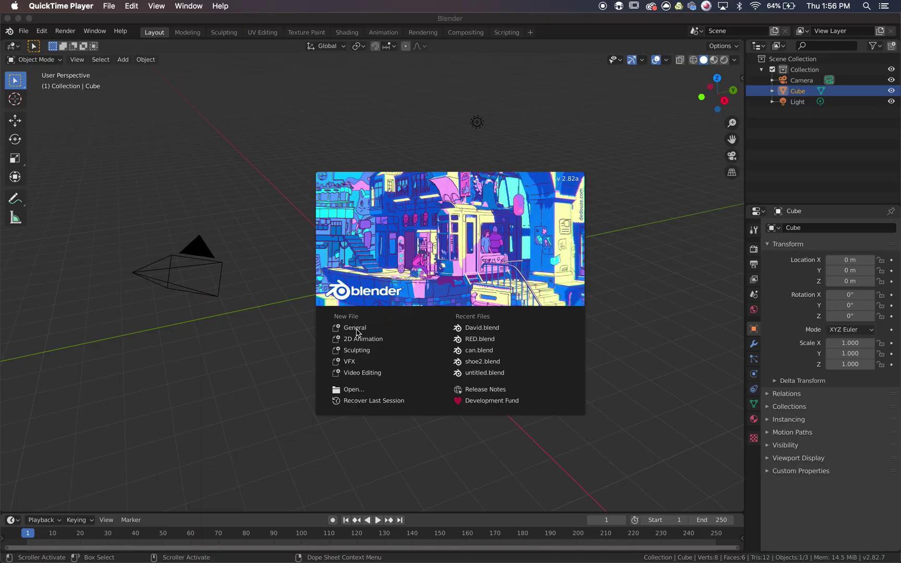
{"action": "left_click", "coordinate": [358, 333]}
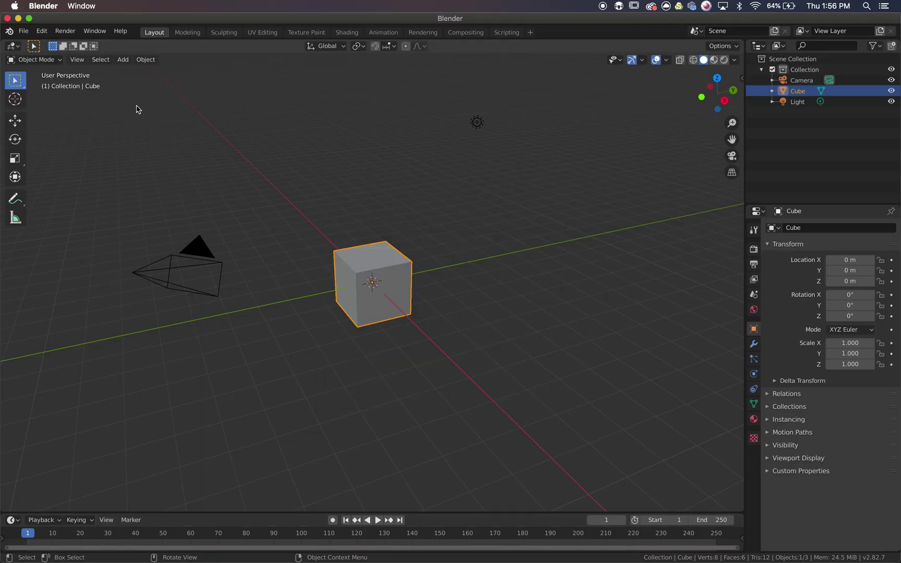
{"action": "left_click_drag", "start_coordinate": [136, 110], "coordinate": [551, 353]}
{"action": "key", "text": "x"}
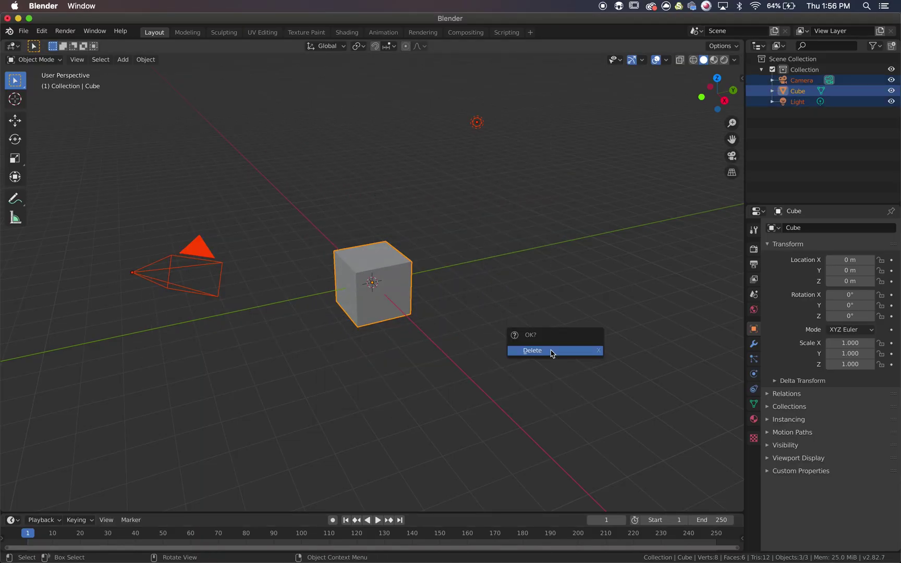
{"action": "left_click", "coordinate": [551, 353]}
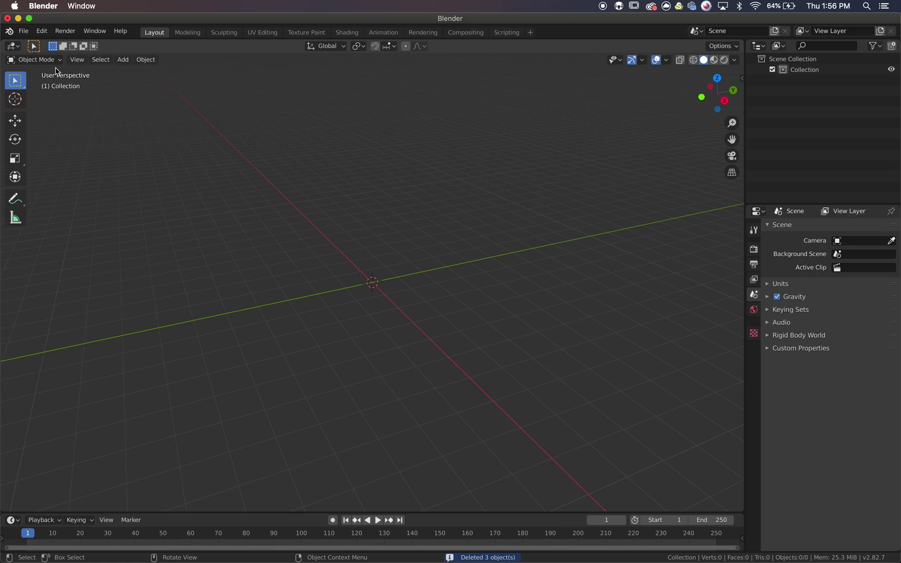
Import David.obj from the David folder as a Wavefront OBJ
{"action": "left_click", "coordinate": [24, 32]}
{"action": "mouse_move", "coordinate": [62, 178]}
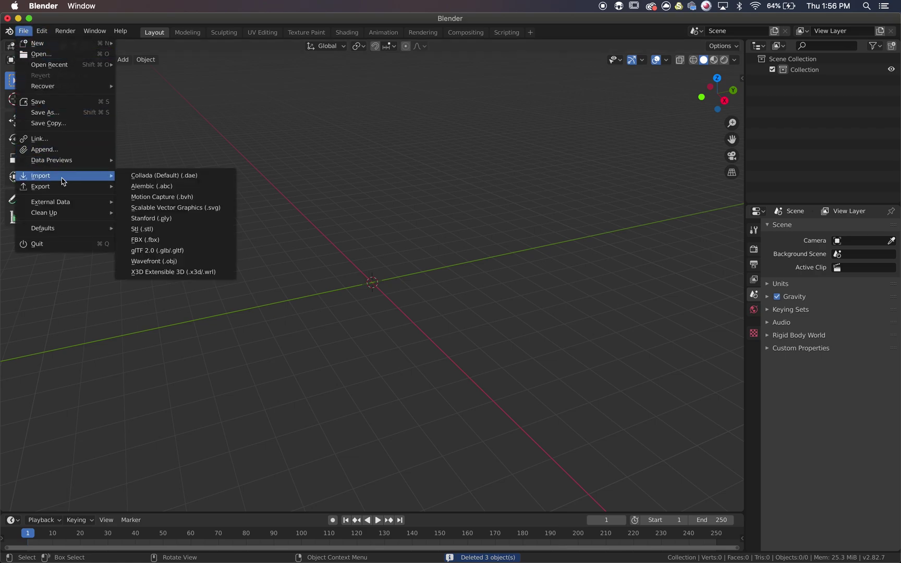
{"action": "left_click", "coordinate": [164, 261]}
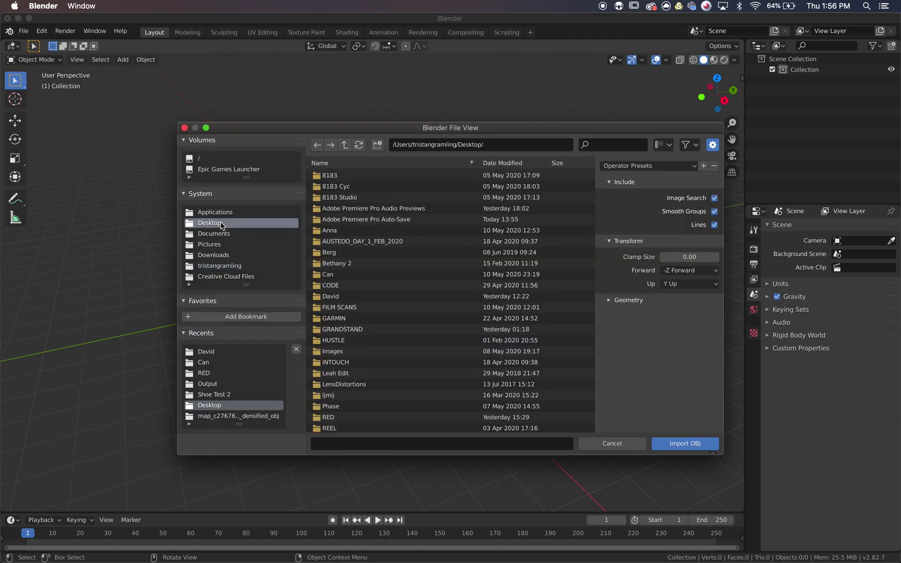
{"action": "left_click", "coordinate": [206, 352]}
{"action": "left_click", "coordinate": [365, 219]}
{"action": "left_click", "coordinate": [698, 444]}
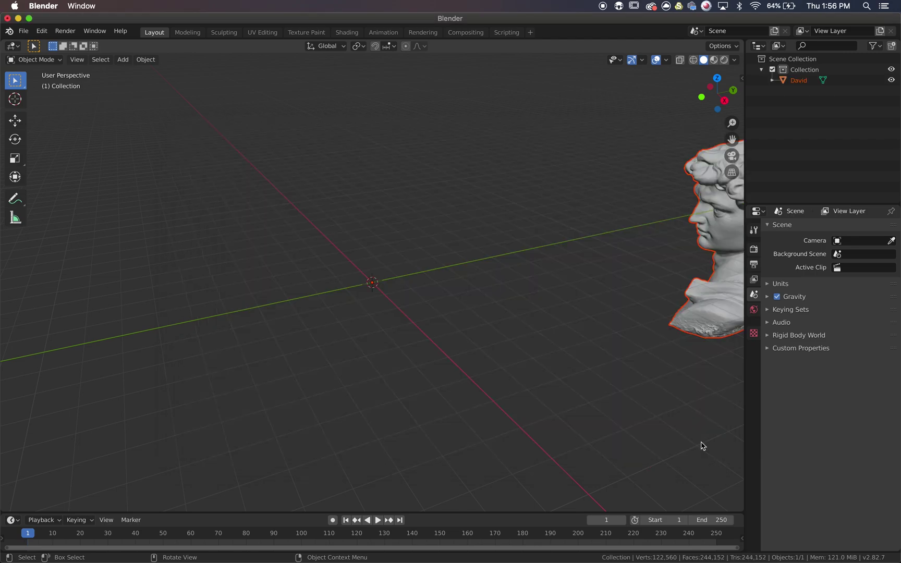
{"action": "scroll", "coordinate": [606, 359], "scroll_direction": "left", "scroll_amount": 5}
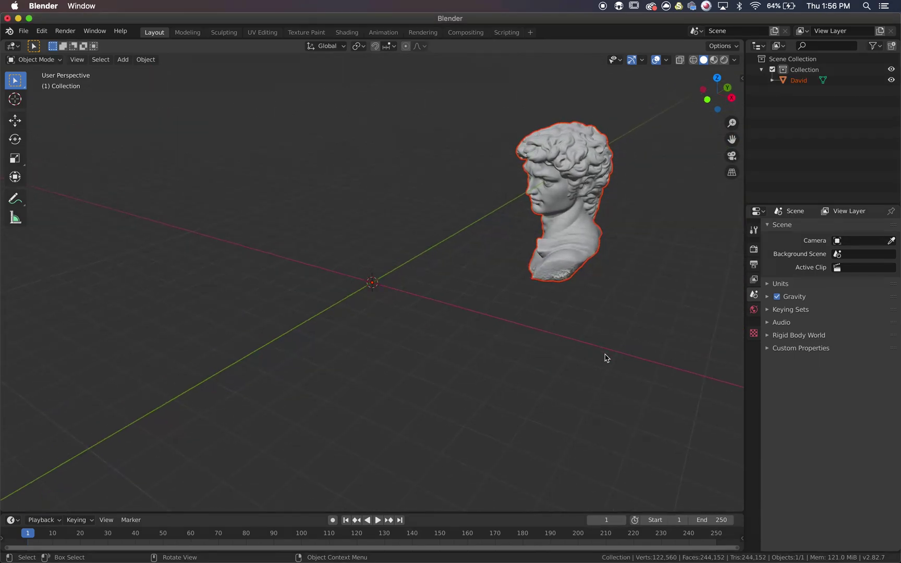
Set the David bust's origin with Geometry to Origin to centre it on the world origin
{"action": "left_click", "coordinate": [590, 168]}
{"action": "right_click", "coordinate": [556, 157]}
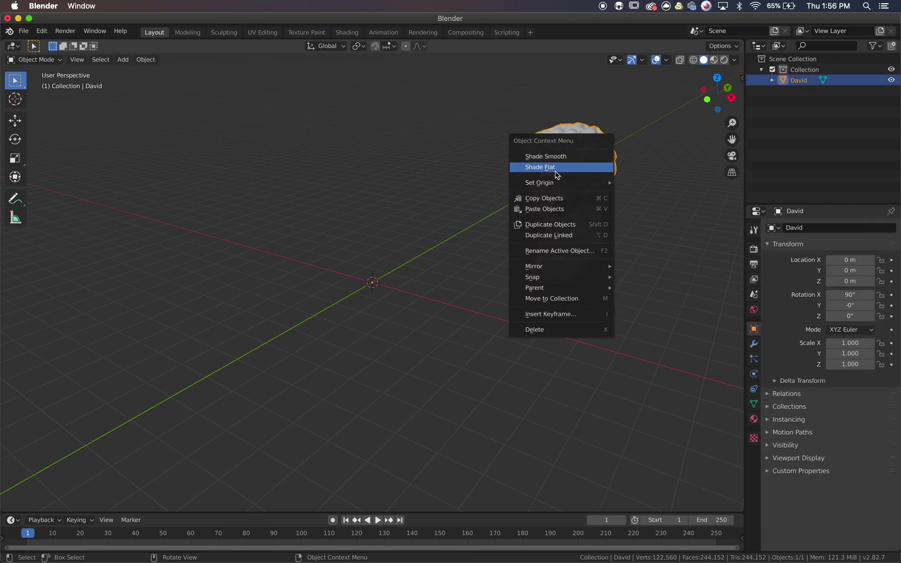
{"action": "mouse_move", "coordinate": [556, 183]}
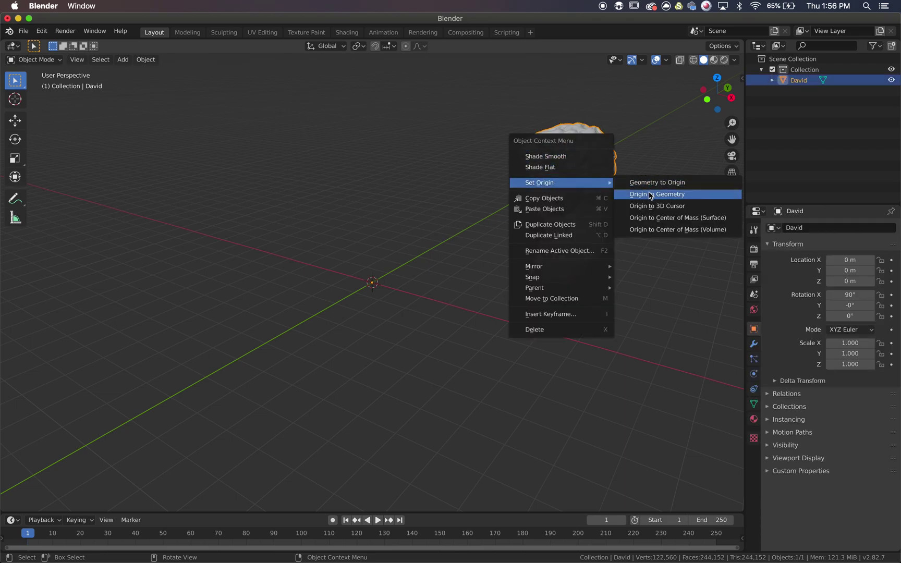
{"action": "left_click", "coordinate": [658, 183]}
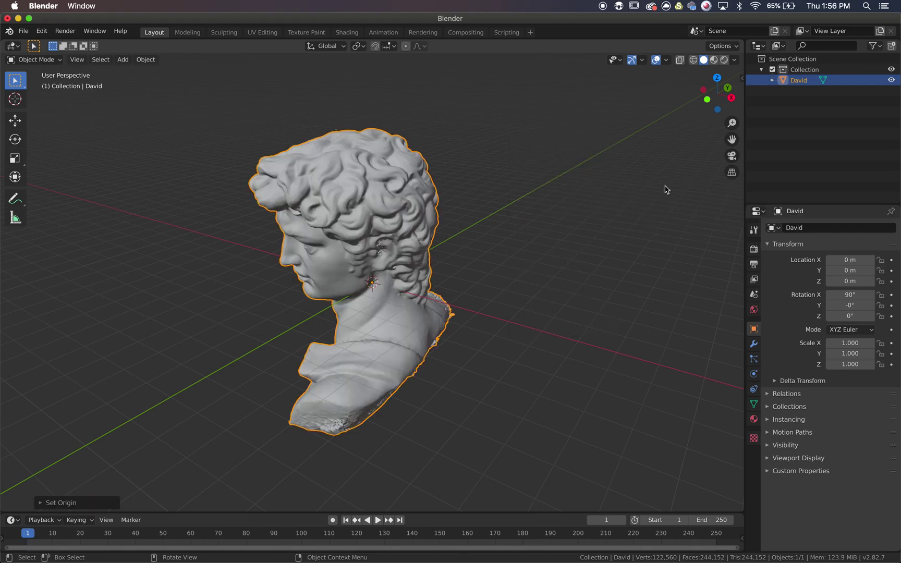
{"action": "scroll", "coordinate": [522, 225], "scroll_direction": "left", "scroll_amount": 10}
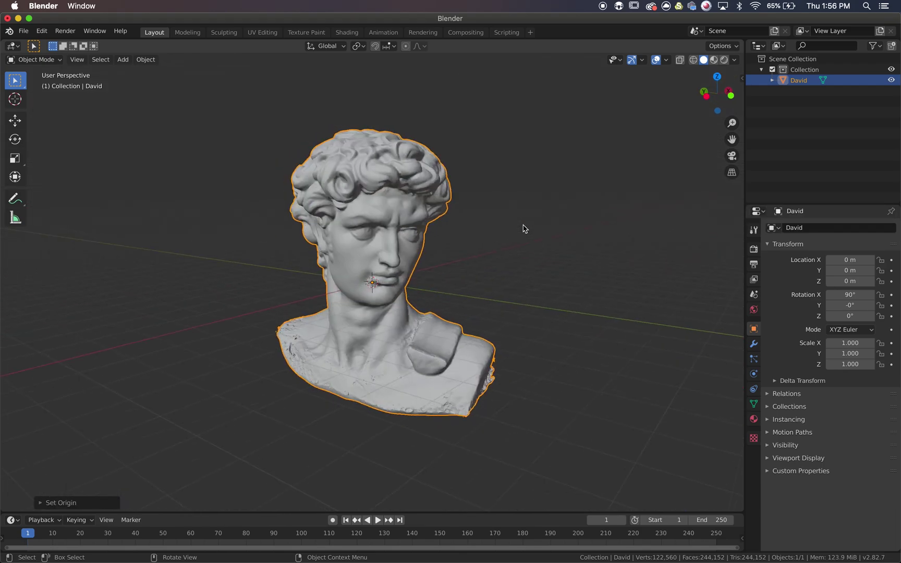
{"action": "scroll", "coordinate": [524, 229], "scroll_direction": "right", "scroll_amount": 5}
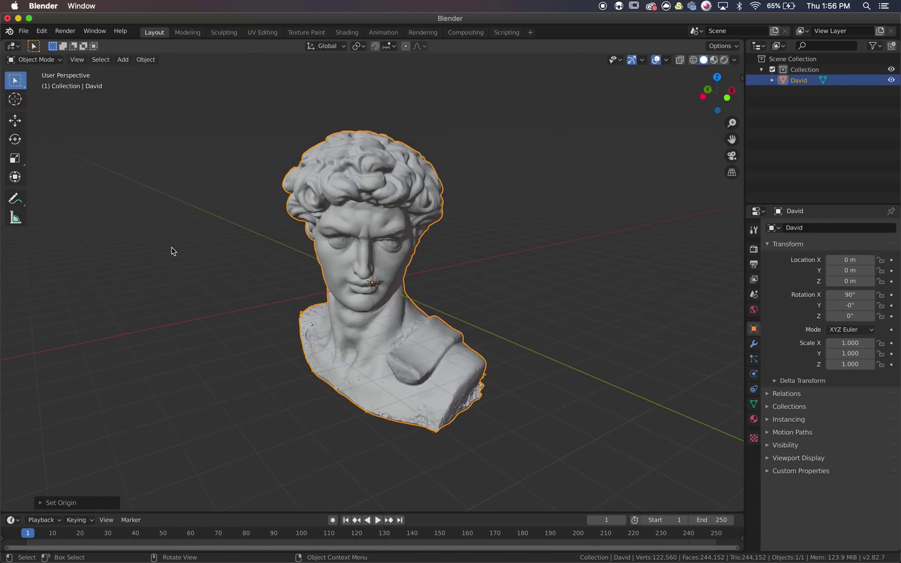
Raise the bust along Z to 4.225 m with the Transform tool
{"action": "left_click", "coordinate": [16, 178]}
{"action": "scroll", "coordinate": [366, 225], "scroll_direction": "right", "scroll_amount": 3}
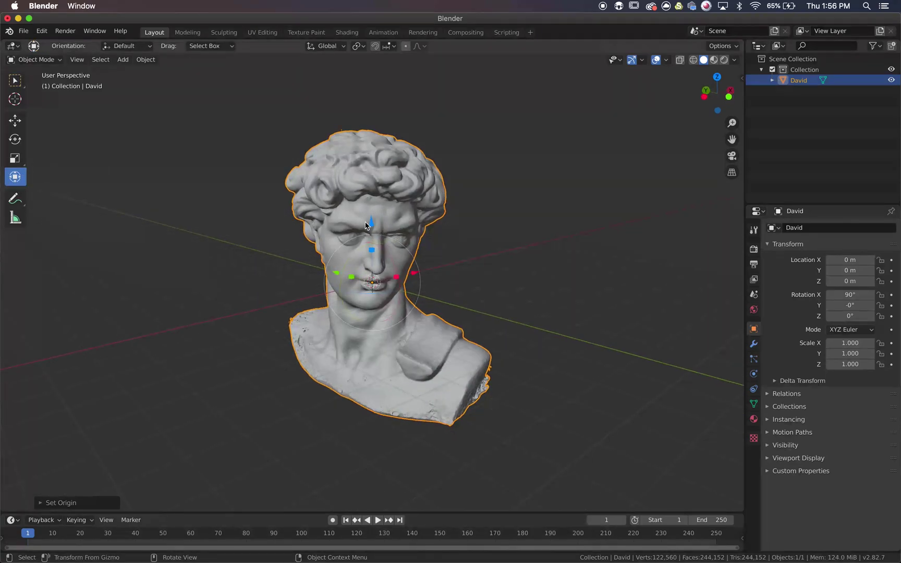
{"action": "left_click_drag", "start_coordinate": [372, 225], "coordinate": [372, 84]}
{"action": "scroll", "coordinate": [541, 213], "scroll_direction": "left", "scroll_amount": 5}
{"action": "scroll", "coordinate": [541, 214], "scroll_direction": "right", "scroll_amount": 4}
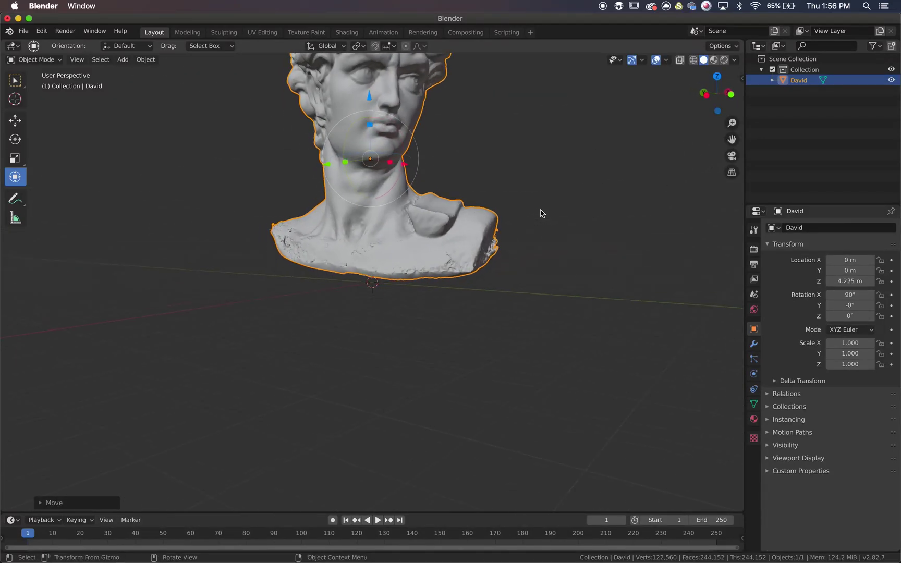
{"action": "scroll", "coordinate": [541, 214], "scroll_direction": "down", "scroll_amount": 5, "text": "ctrl"}
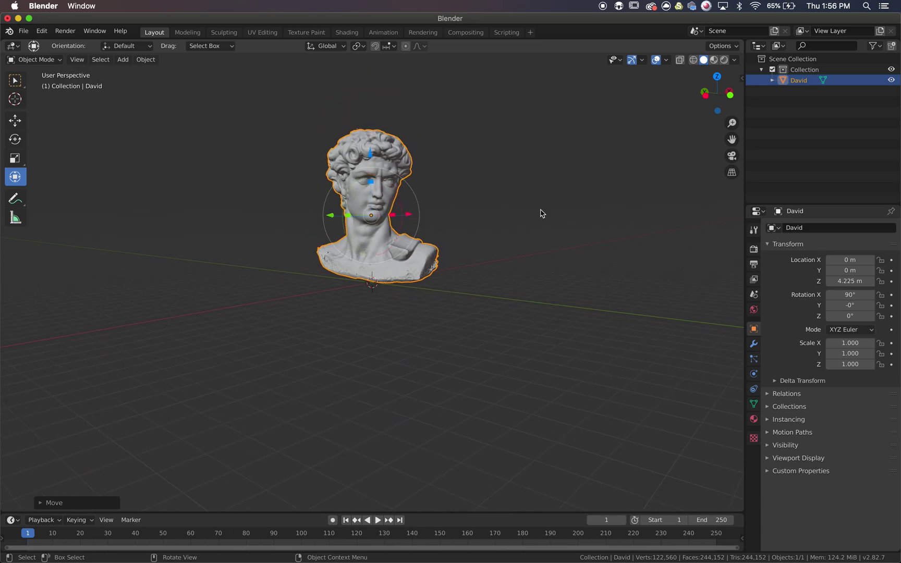
{"action": "scroll", "coordinate": [540, 213], "scroll_direction": "left", "scroll_amount": 3}
{"action": "scroll", "coordinate": [543, 212], "scroll_direction": "left", "scroll_amount": 3}
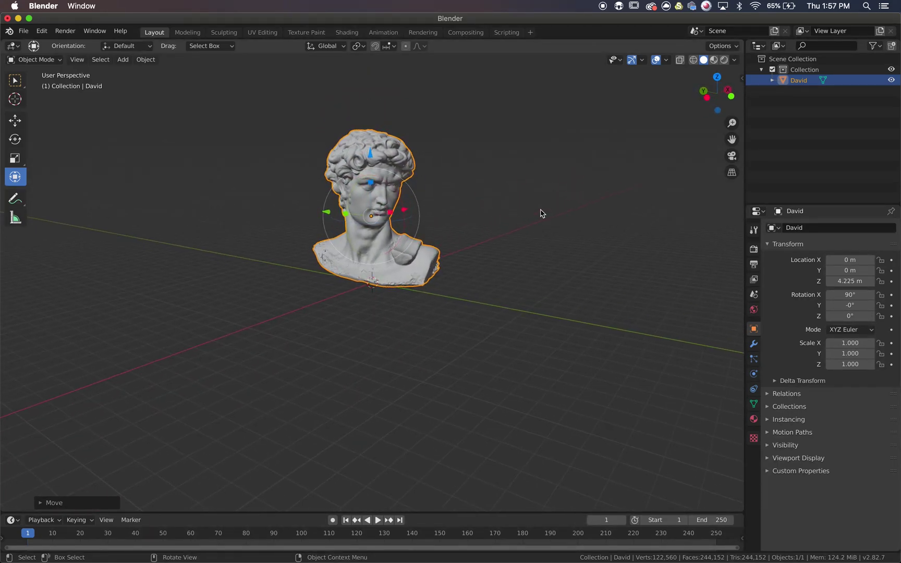
{"action": "left_click", "coordinate": [523, 182]}
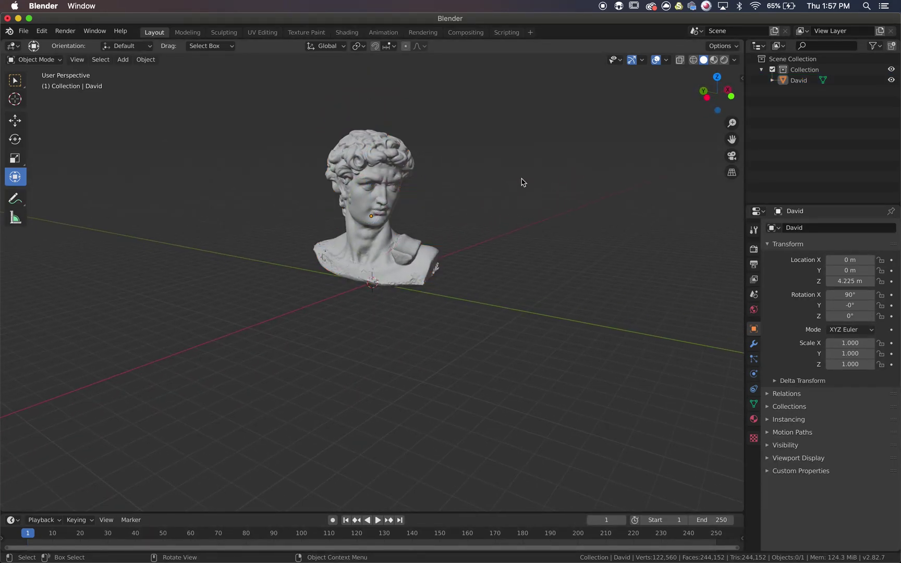
Show the bust as a wireframe and inspect its dense mesh from base to neck
{"action": "left_click", "coordinate": [695, 62]}
{"action": "scroll", "coordinate": [392, 155], "scroll_direction": "up", "scroll_amount": 8, "text": "ctrl"}
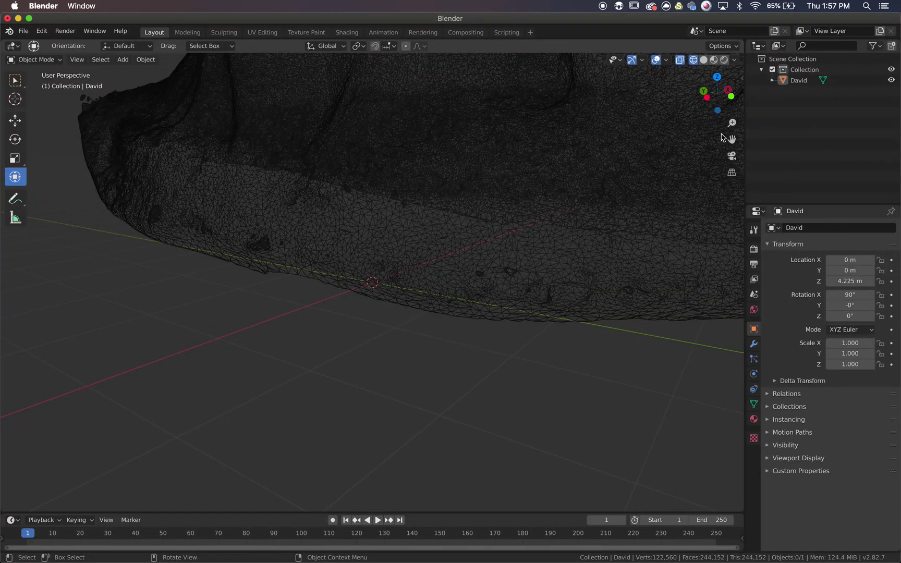
{"action": "left_click_drag", "start_coordinate": [732, 139], "coordinate": [747, 204]}
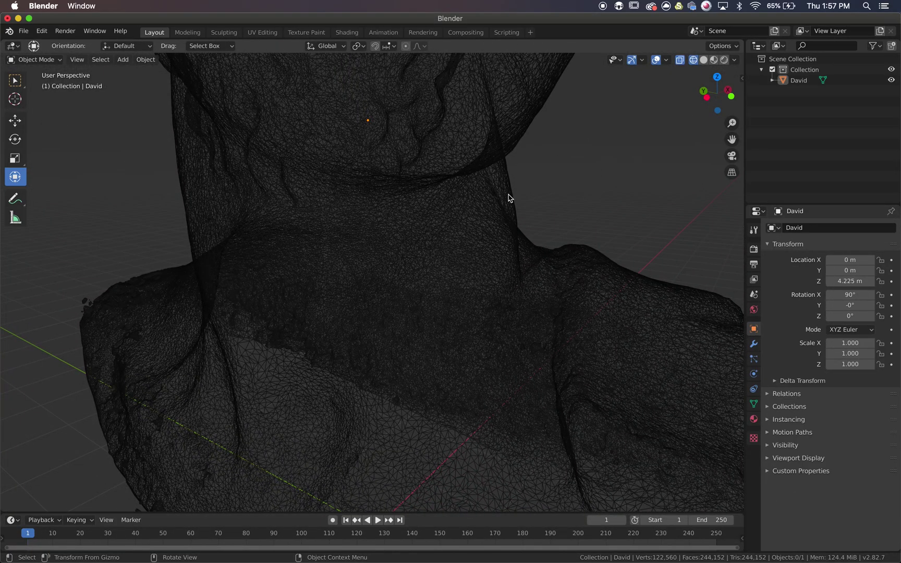
{"action": "scroll", "coordinate": [510, 198], "scroll_direction": "up", "scroll_amount": 6}
{"action": "scroll", "coordinate": [510, 198], "scroll_direction": "right", "scroll_amount": 5}
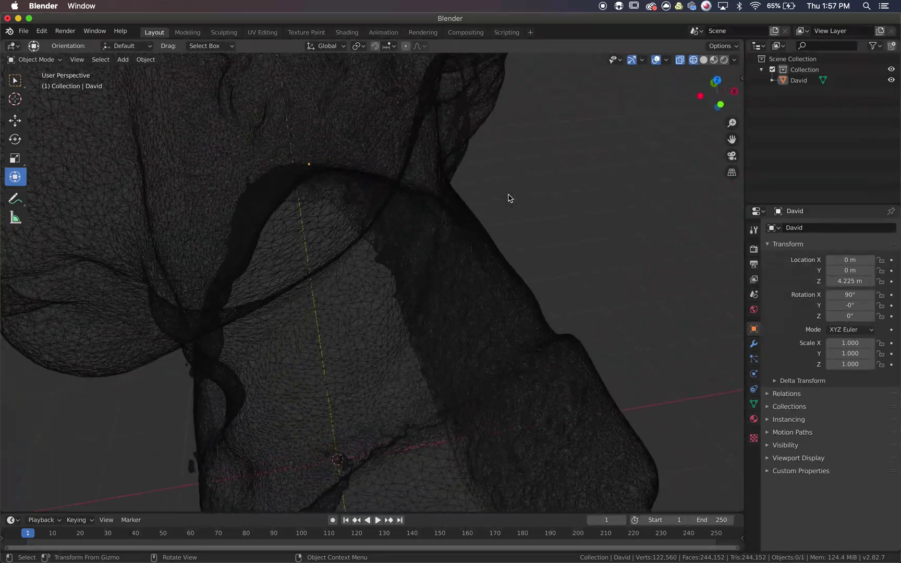
{"action": "scroll", "coordinate": [510, 198], "scroll_direction": "down", "scroll_amount": 5}
{"action": "scroll", "coordinate": [509, 198], "scroll_direction": "down", "scroll_amount": 10}
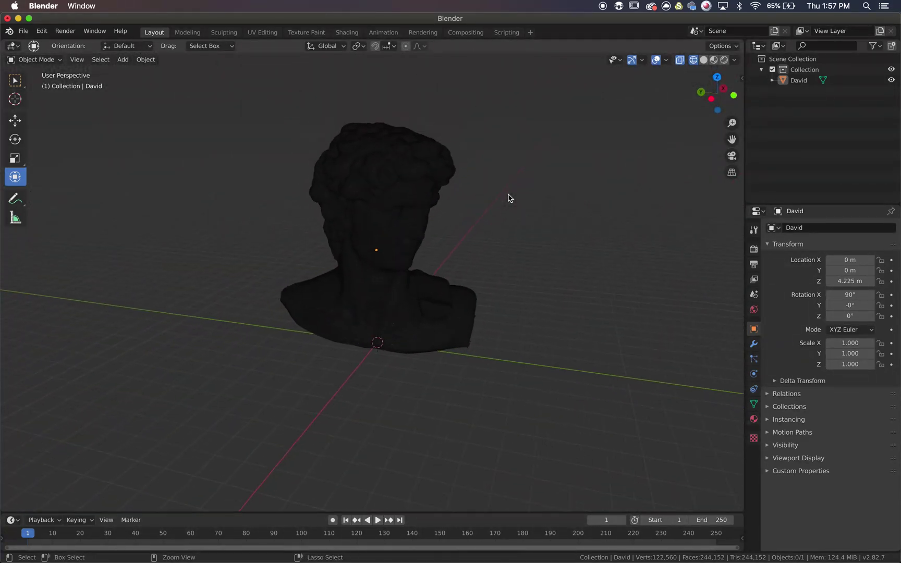
Cycle the viewport shading through Solid and Rendered, ending on Material Preview
{"action": "left_click", "coordinate": [704, 59]}
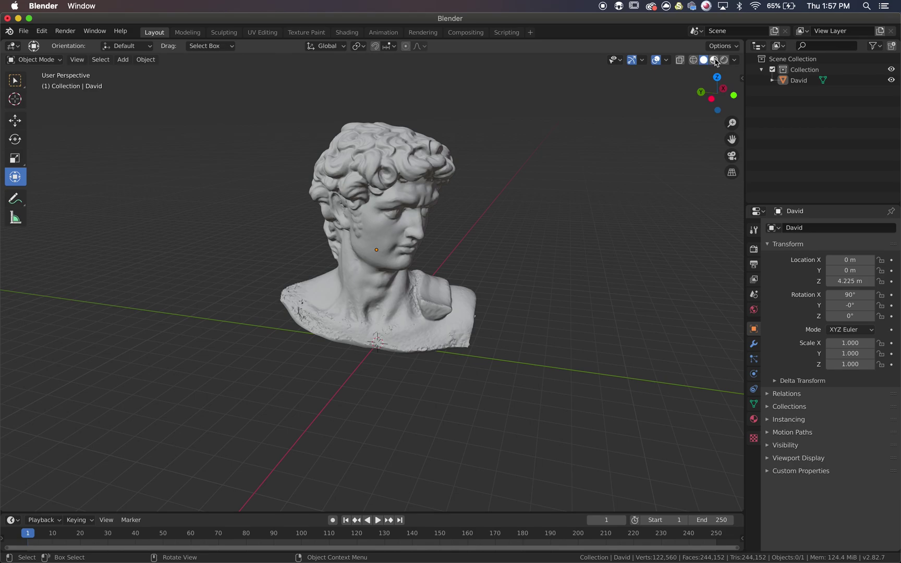
{"action": "left_click", "coordinate": [717, 61]}
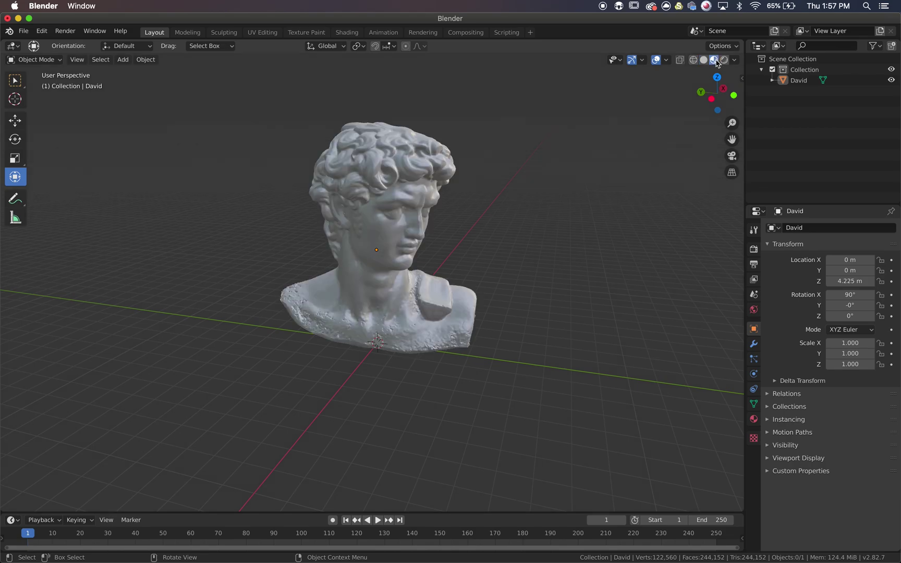
{"action": "scroll", "coordinate": [566, 208], "scroll_direction": "right", "scroll_amount": 6}
{"action": "scroll", "coordinate": [566, 209], "scroll_direction": "up", "scroll_amount": 4}
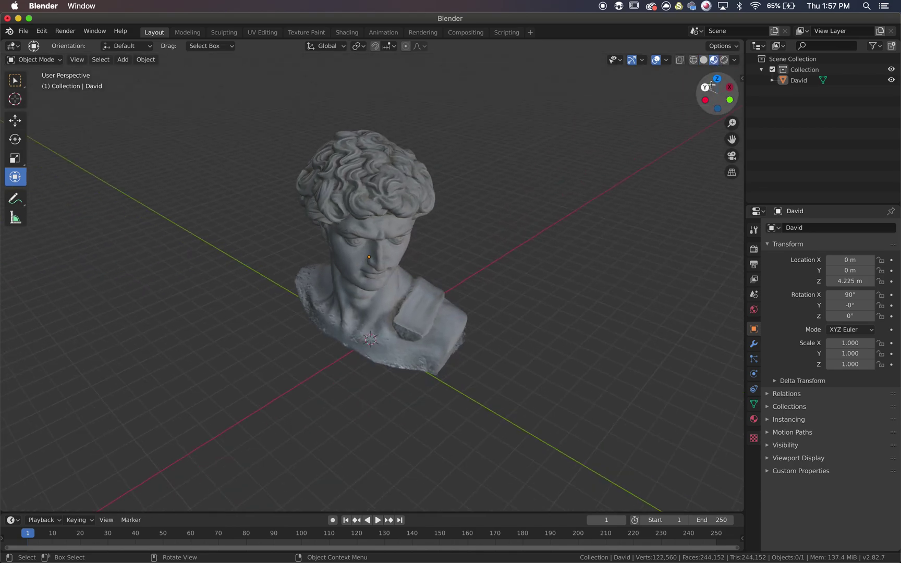
{"action": "left_click", "coordinate": [724, 61]}
{"action": "scroll", "coordinate": [616, 228], "scroll_direction": "left", "scroll_amount": 6}
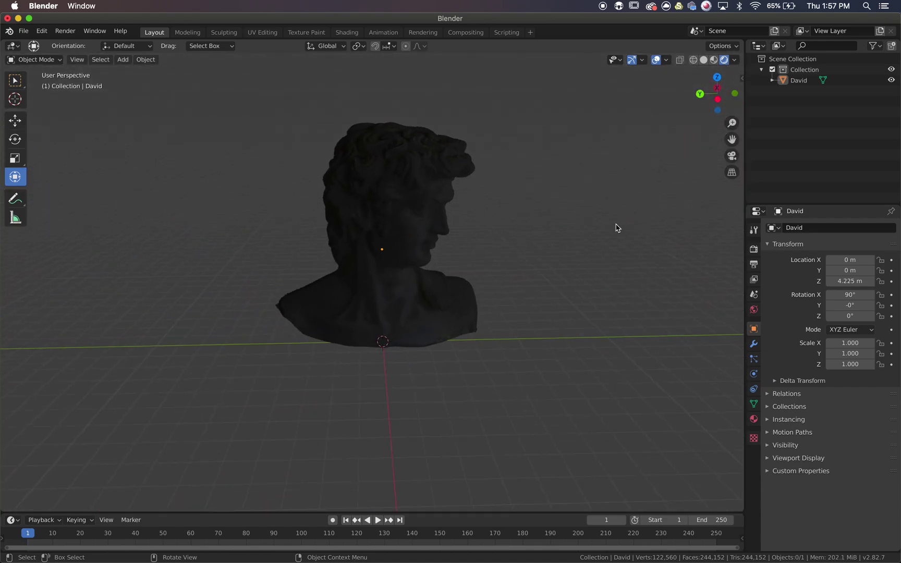
{"action": "scroll", "coordinate": [615, 228], "scroll_direction": "right", "scroll_amount": 6}
{"action": "left_click", "coordinate": [734, 61]}
{"action": "left_click", "coordinate": [714, 61]}
{"action": "scroll", "coordinate": [602, 234], "scroll_direction": "up", "scroll_amount": 3}
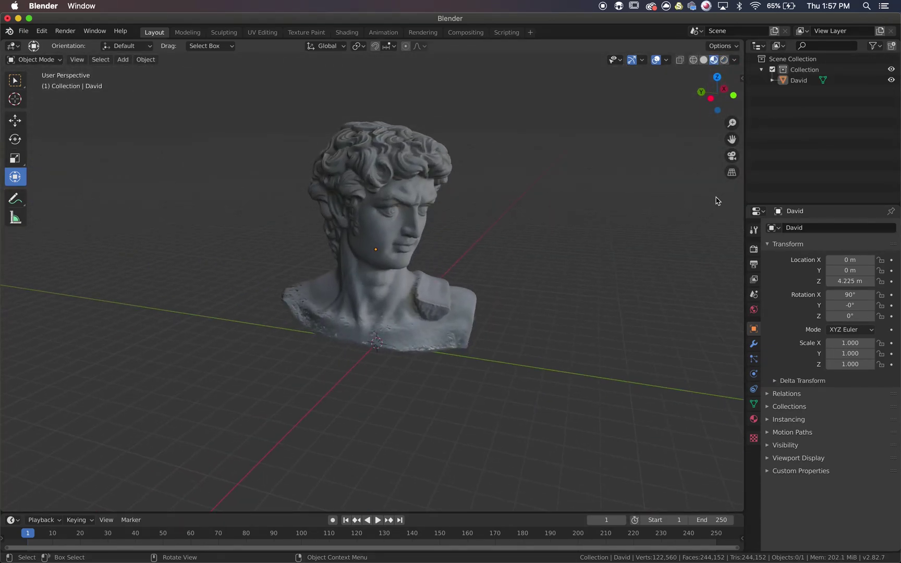
Set the render engine to Cycles with GPU Compute as the device
{"action": "left_click", "coordinate": [753, 249]}
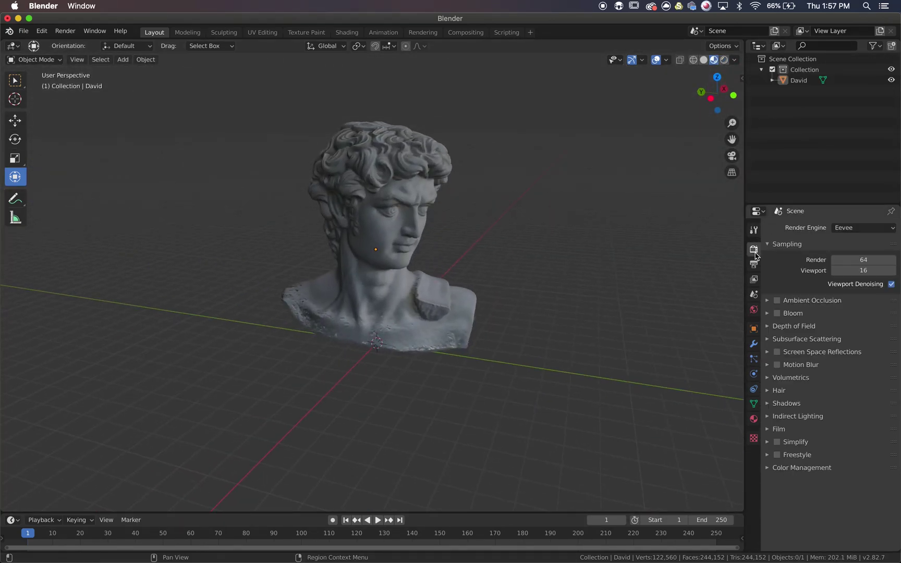
{"action": "left_click", "coordinate": [858, 229]}
{"action": "left_click", "coordinate": [843, 266]}
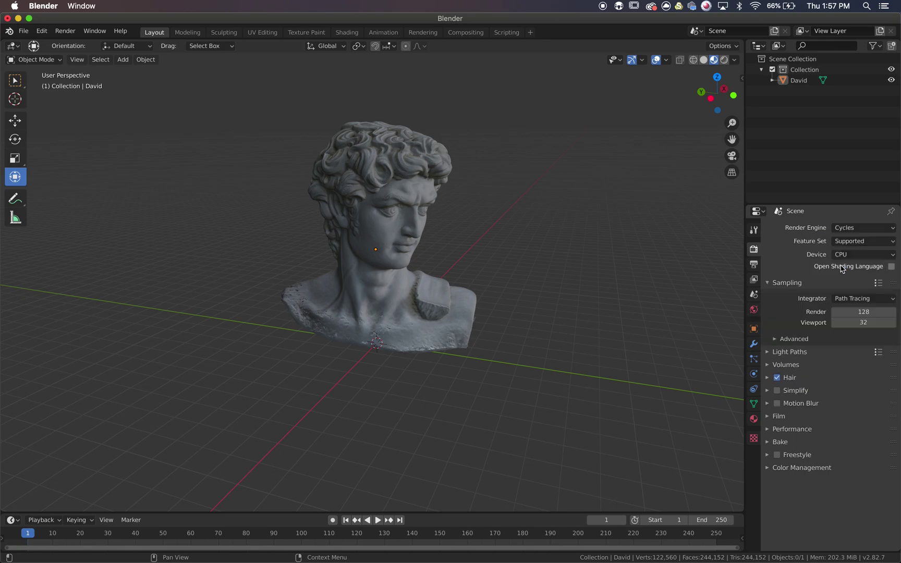
{"action": "left_click", "coordinate": [851, 255]}
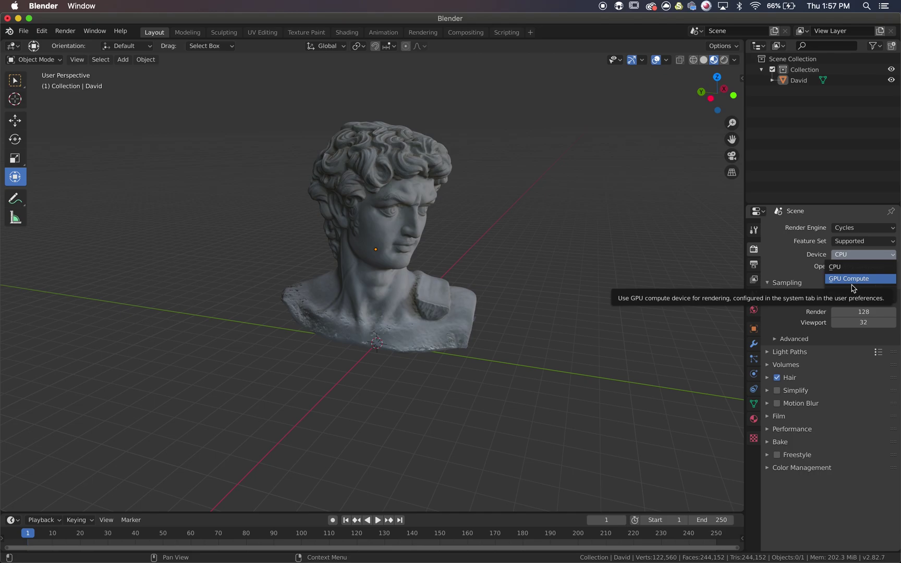
{"action": "left_click", "coordinate": [822, 270]}
{"action": "left_click", "coordinate": [858, 255]}
{"action": "left_click", "coordinate": [858, 280]}
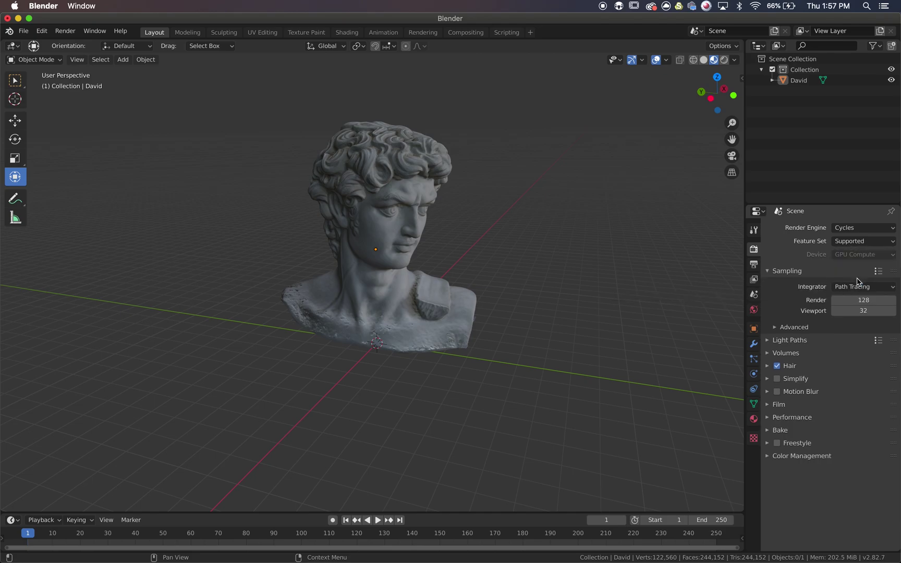
{"action": "scroll", "coordinate": [581, 283], "scroll_direction": "left", "scroll_amount": 3}
{"action": "scroll", "coordinate": [581, 284], "scroll_direction": "right", "scroll_amount": 6}
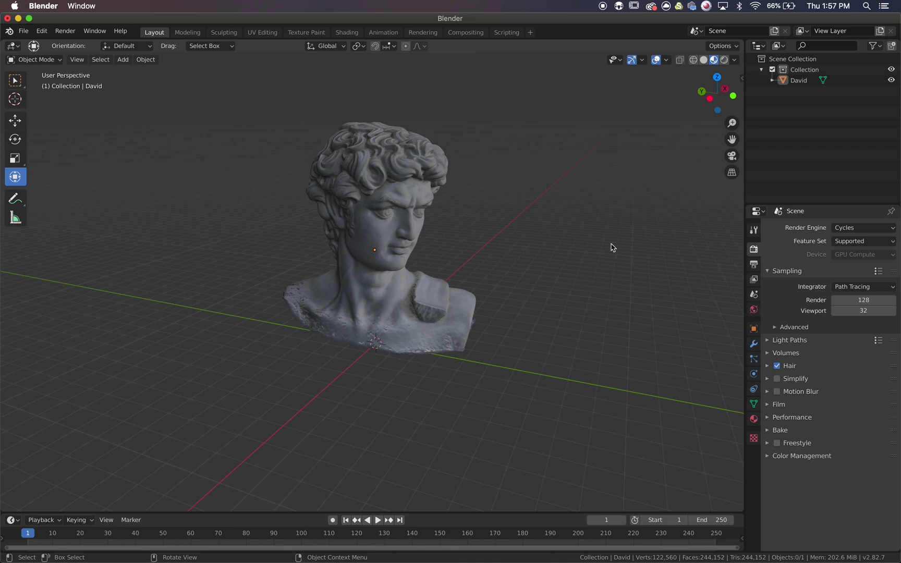
{"action": "scroll", "coordinate": [512, 237], "scroll_direction": "down", "scroll_amount": 5}
Add an area light and move it off to the bust's left
{"action": "left_click", "coordinate": [123, 63]}
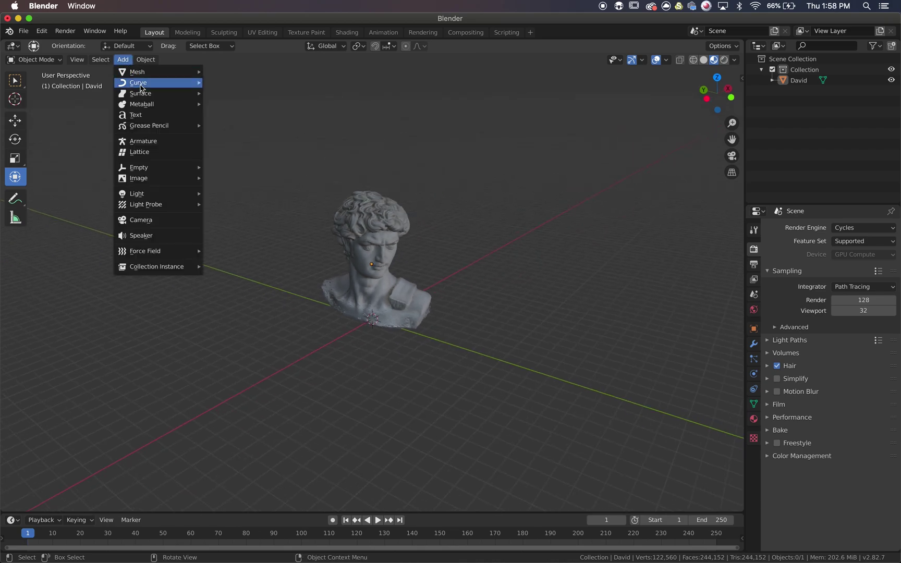
{"action": "mouse_move", "coordinate": [146, 196]}
{"action": "left_click", "coordinate": [225, 229]}
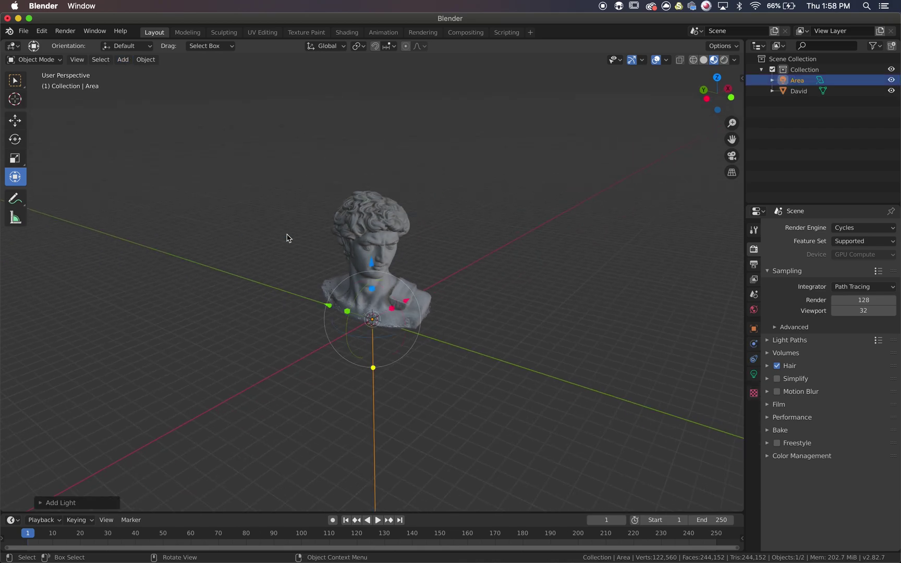
{"action": "key", "text": "g"}
{"action": "left_click", "coordinate": [291, 373]}
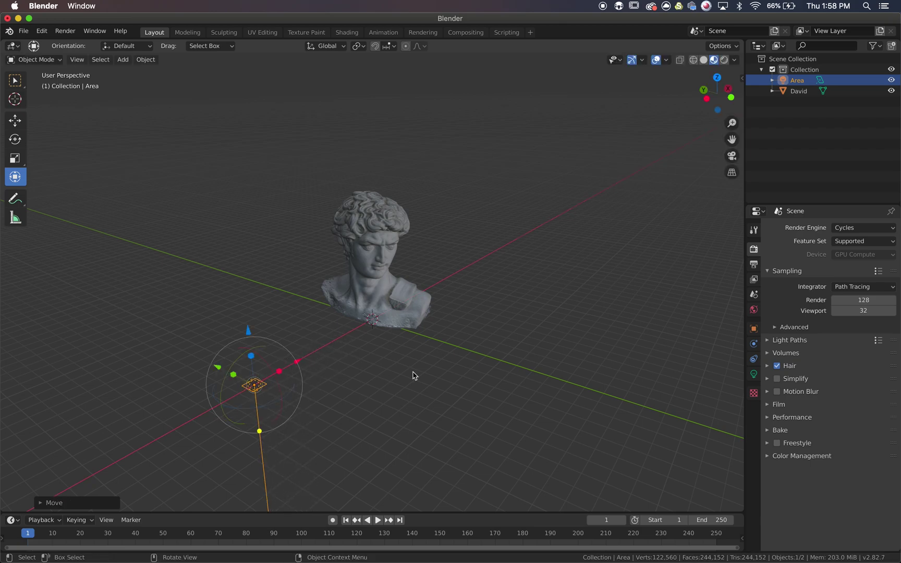
{"action": "middle_click_drag", "start_coordinate": [414, 374], "coordinate": [414, 374]}
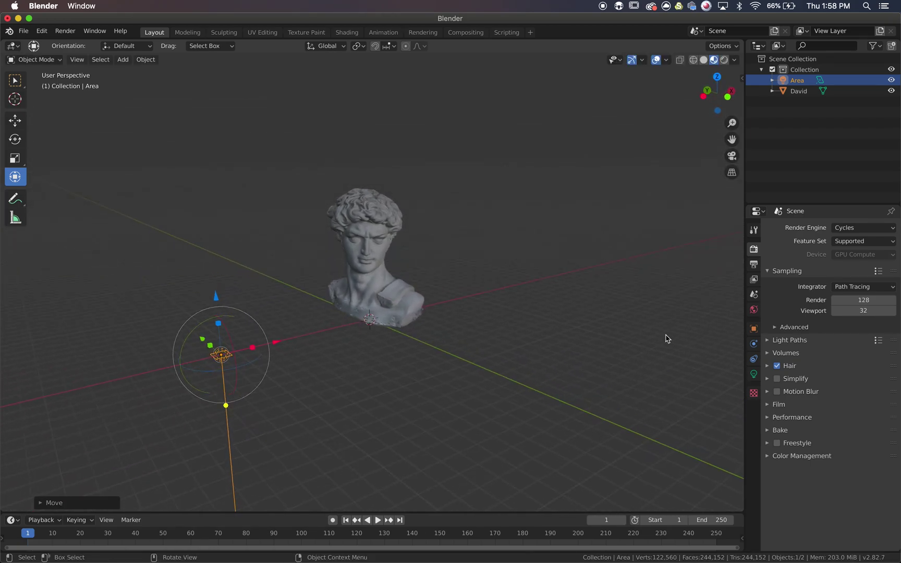
Give the area light a Track To constraint targeting David, with To -Z and Up Y
{"action": "left_click", "coordinate": [754, 359]}
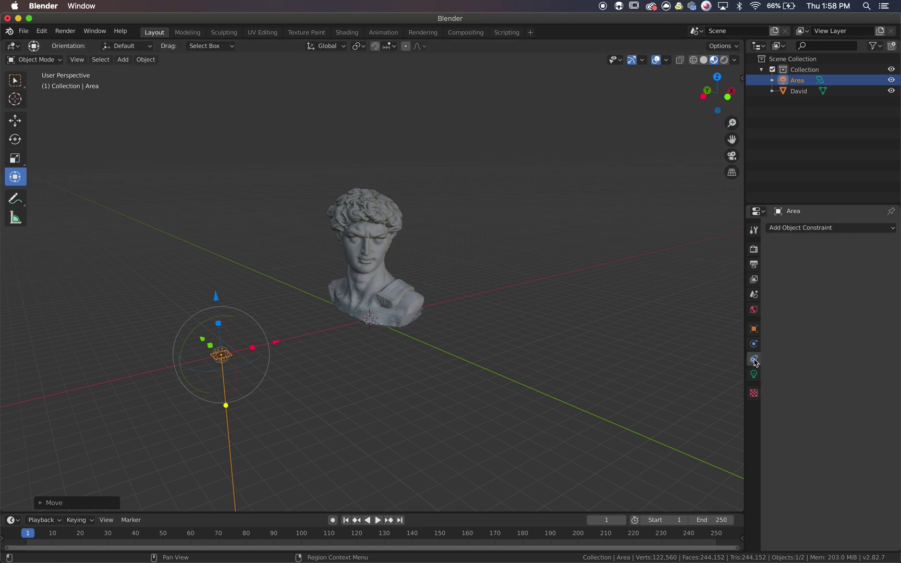
{"action": "left_click", "coordinate": [858, 229]}
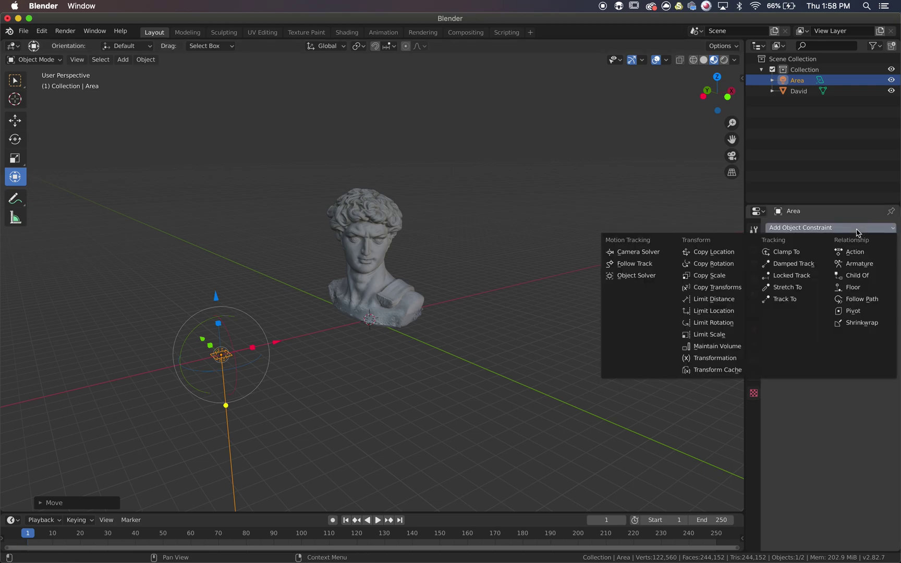
{"action": "left_click", "coordinate": [781, 303]}
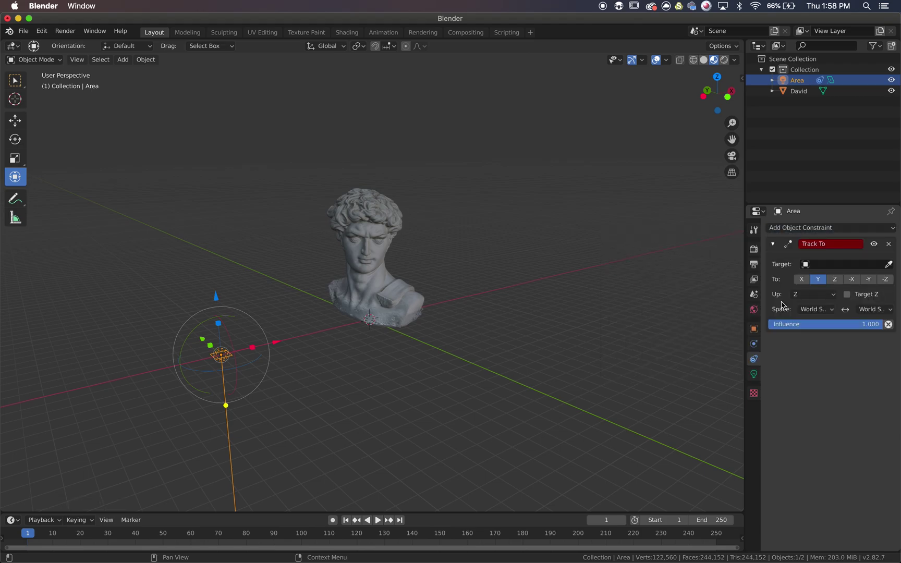
{"action": "left_click", "coordinate": [841, 265]}
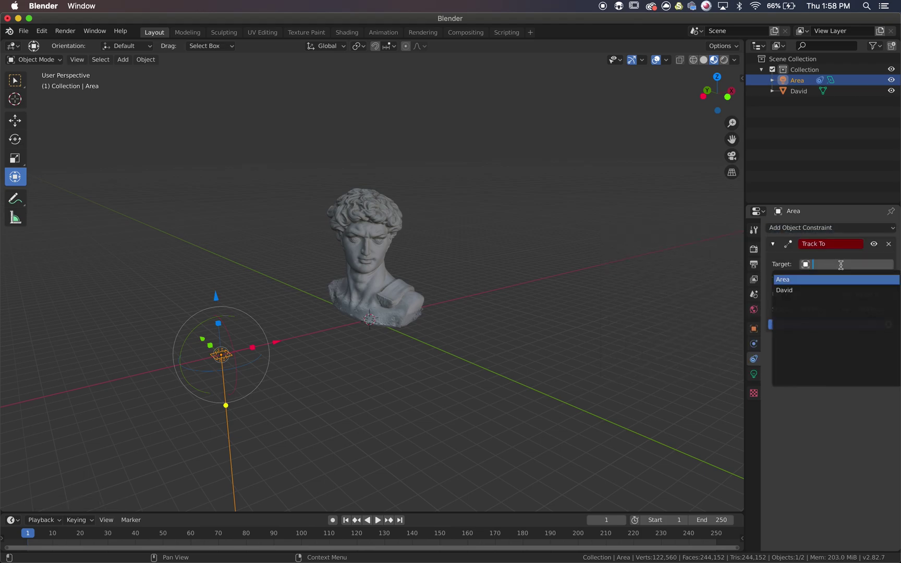
{"action": "left_click", "coordinate": [795, 290]}
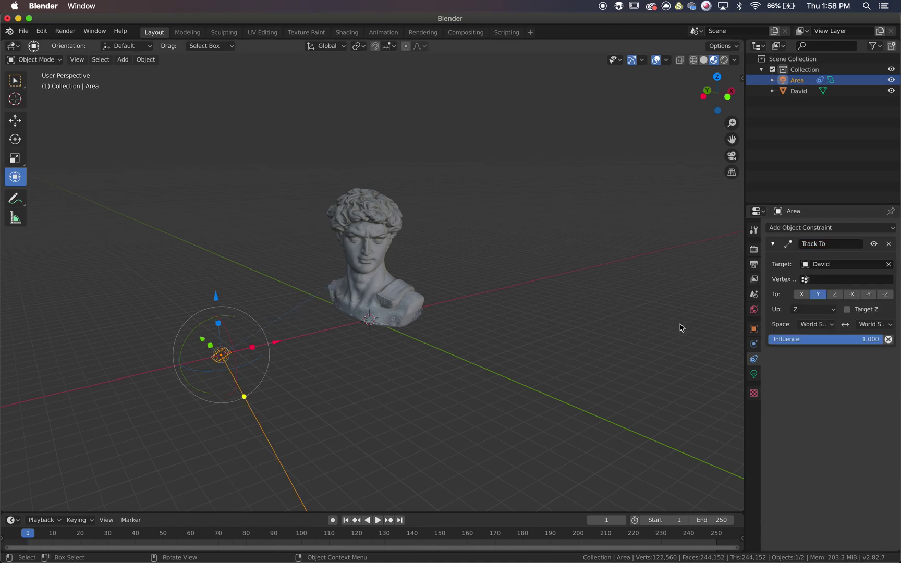
{"action": "left_click", "coordinate": [886, 294]}
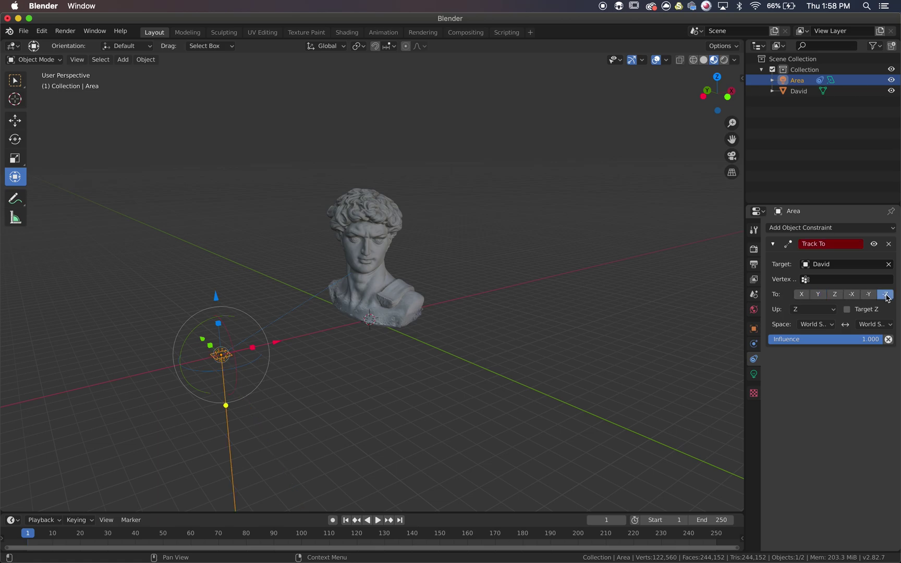
{"action": "left_click", "coordinate": [817, 311]}
{"action": "left_click", "coordinate": [803, 334]}
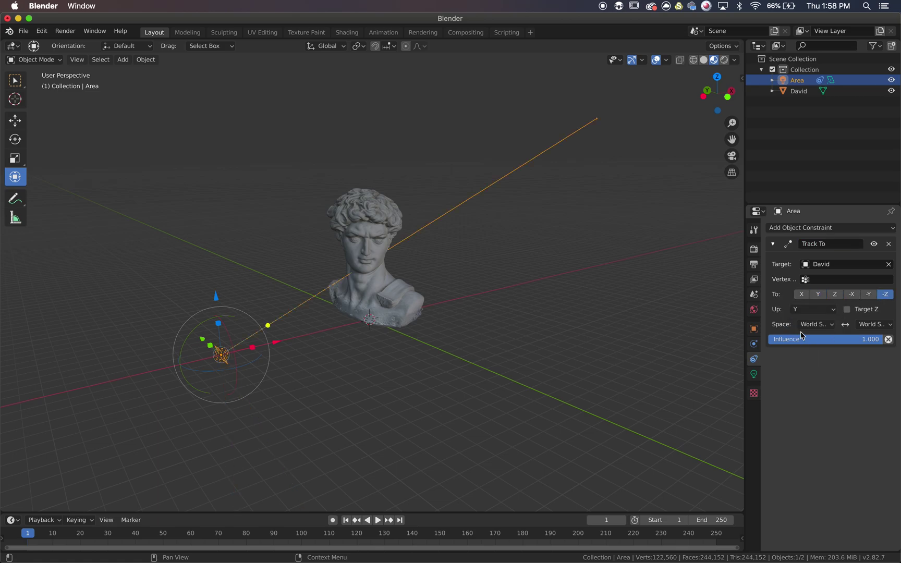
{"action": "scroll", "coordinate": [432, 356], "scroll_direction": "left", "scroll_amount": 10}
{"action": "scroll", "coordinate": [433, 357], "scroll_direction": "right", "scroll_amount": 10}
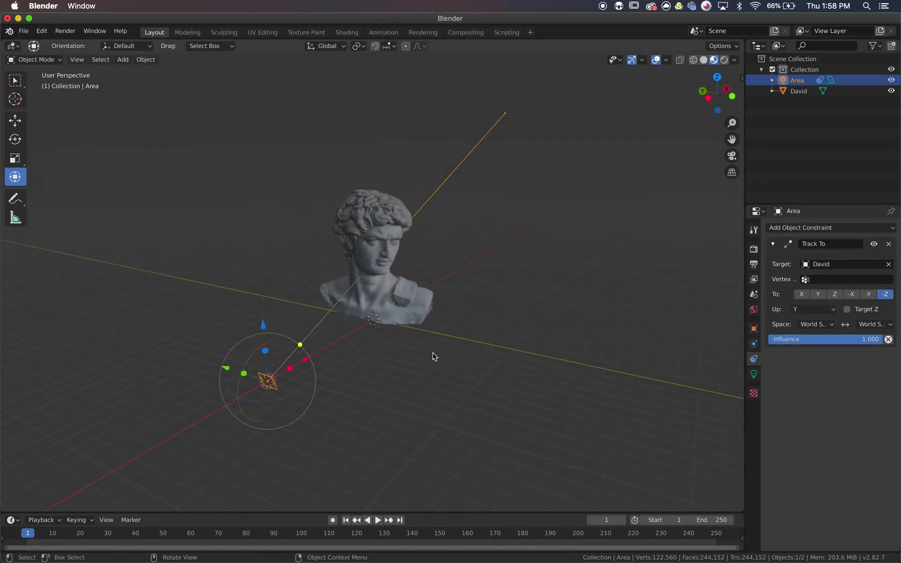
Raise the area light higher above the grid
{"action": "left_click", "coordinate": [215, 296]}
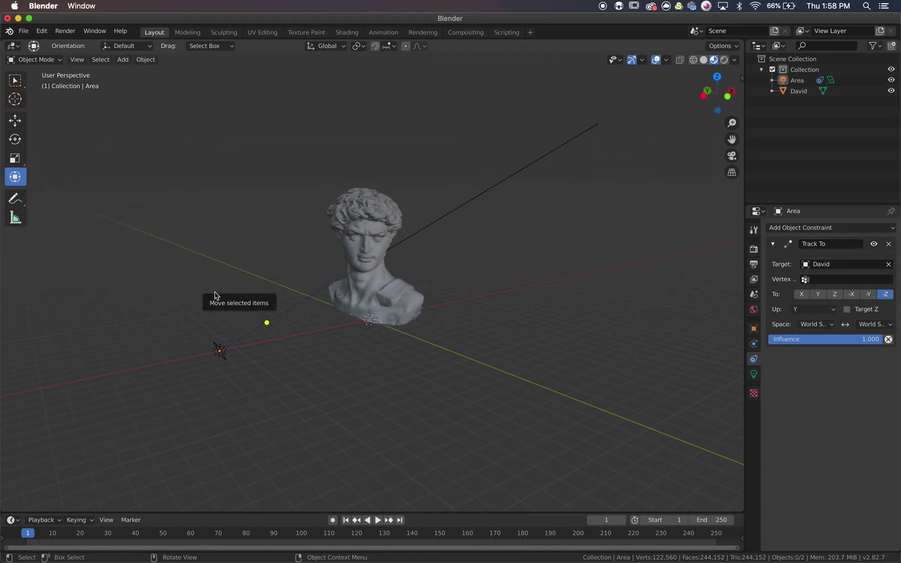
{"action": "left_click", "coordinate": [220, 347]}
{"action": "left_click_drag", "start_coordinate": [214, 292], "coordinate": [223, 125]}
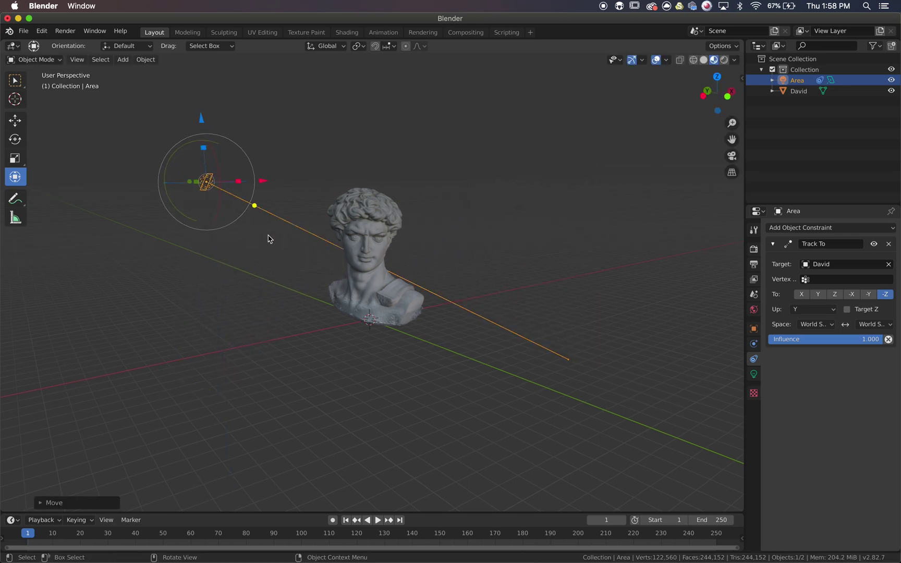
{"action": "middle_click_drag", "start_coordinate": [268, 238], "coordinate": [470, 301]}
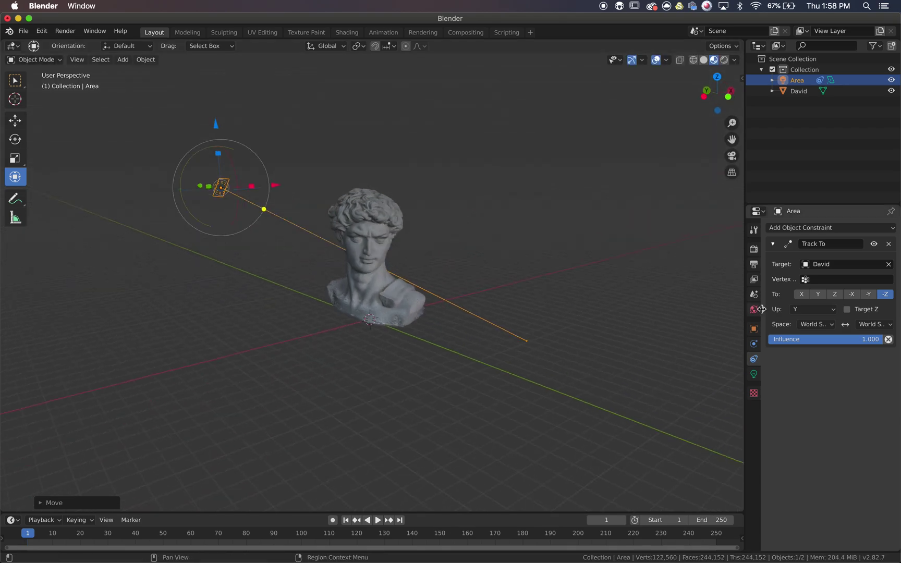
Set the area light size to 8.64 m and power to 1000 W, then view Rendered shading
{"action": "left_click", "coordinate": [754, 374]}
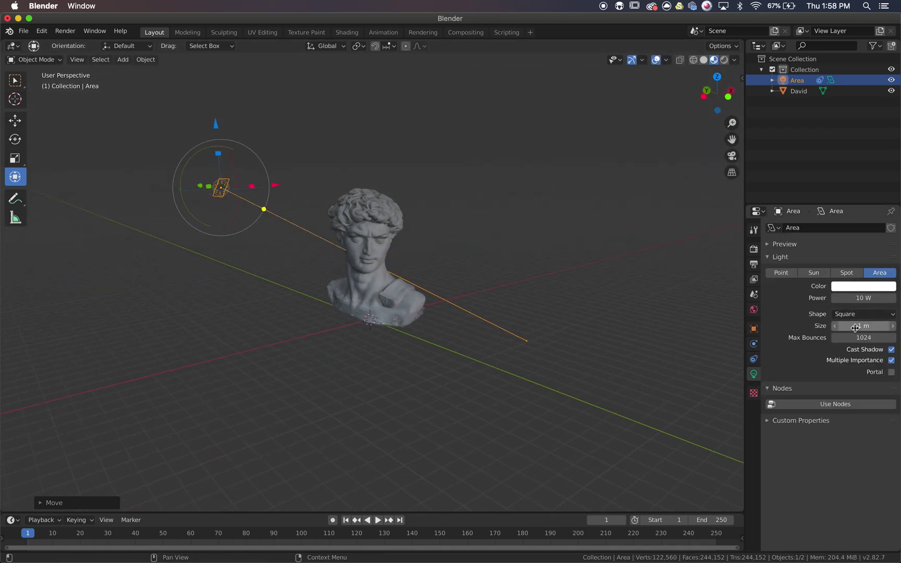
{"action": "left_click_drag", "start_coordinate": [855, 328], "coordinate": [895, 328]}
{"action": "left_click", "coordinate": [861, 298]}
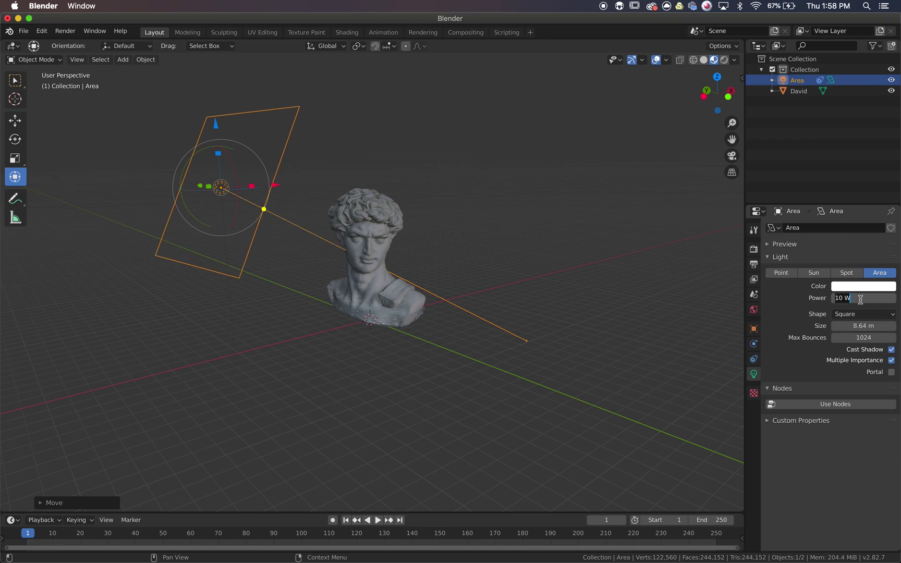
{"action": "key", "text": "Return"}
{"action": "scroll", "coordinate": [571, 203], "scroll_direction": "down", "scroll_amount": 2}
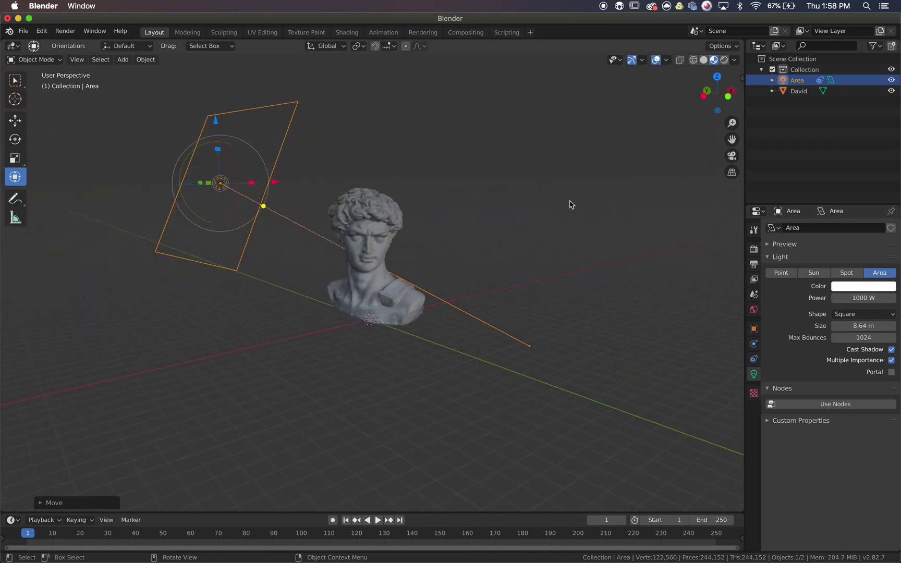
{"action": "left_click", "coordinate": [724, 61]}
Set the world background colour value to 0 for pure black
{"action": "scroll", "coordinate": [558, 182], "scroll_direction": "left", "scroll_amount": 5}
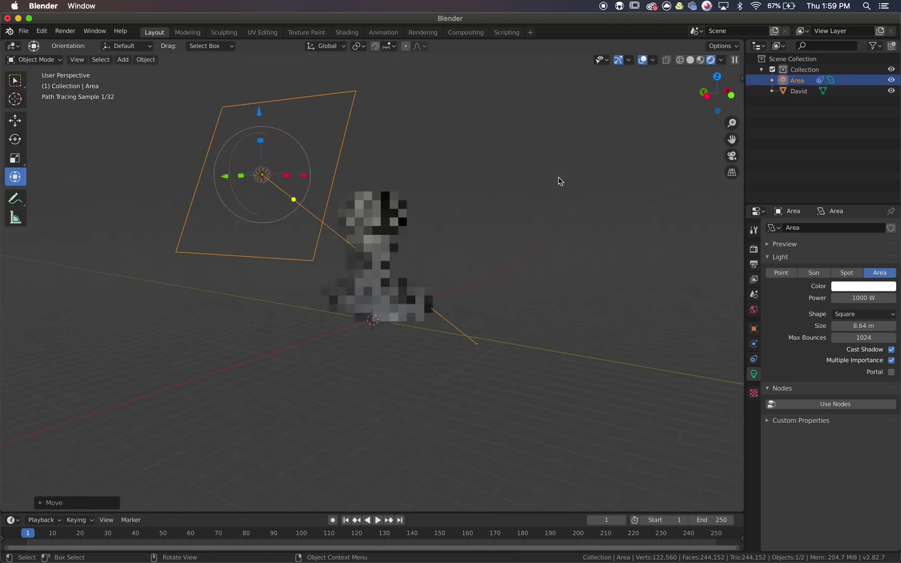
{"action": "scroll", "coordinate": [559, 182], "scroll_direction": "right", "scroll_amount": 8}
{"action": "scroll", "coordinate": [559, 182], "scroll_direction": "left", "scroll_amount": 4}
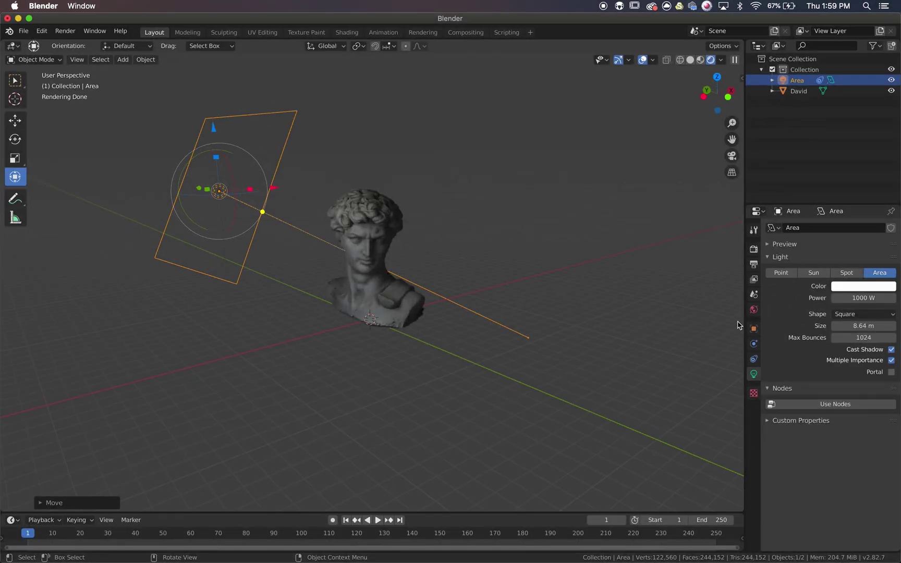
{"action": "left_click", "coordinate": [754, 310]}
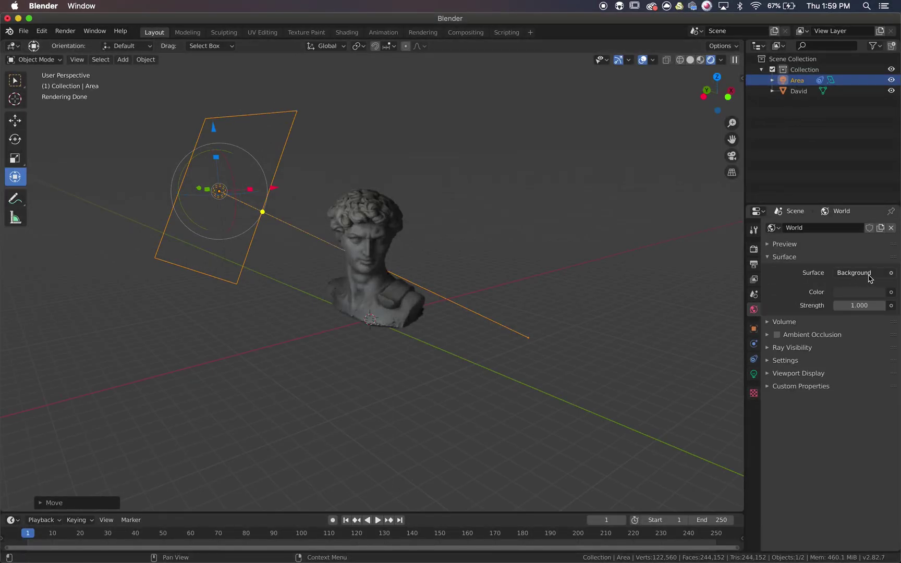
{"action": "left_click", "coordinate": [862, 292]}
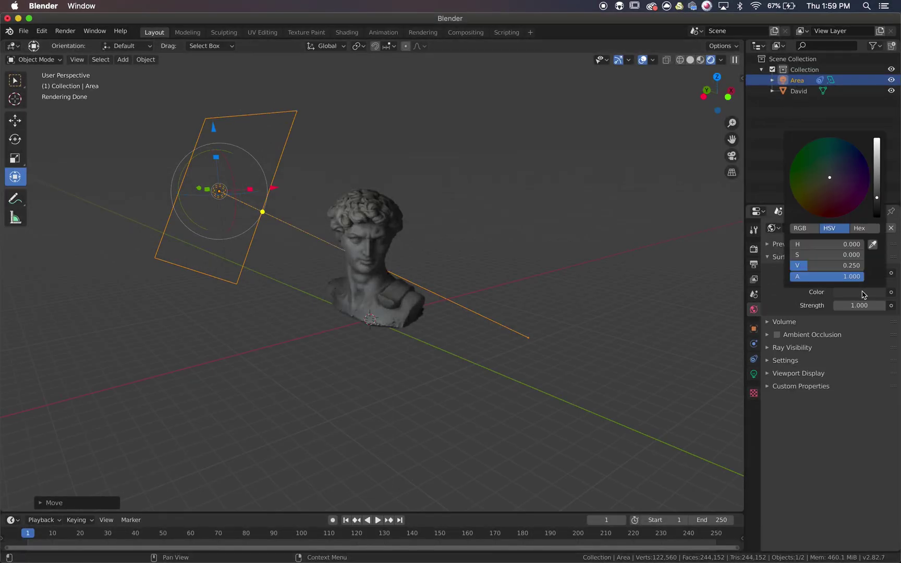
{"action": "left_click_drag", "start_coordinate": [877, 196], "coordinate": [880, 221]}
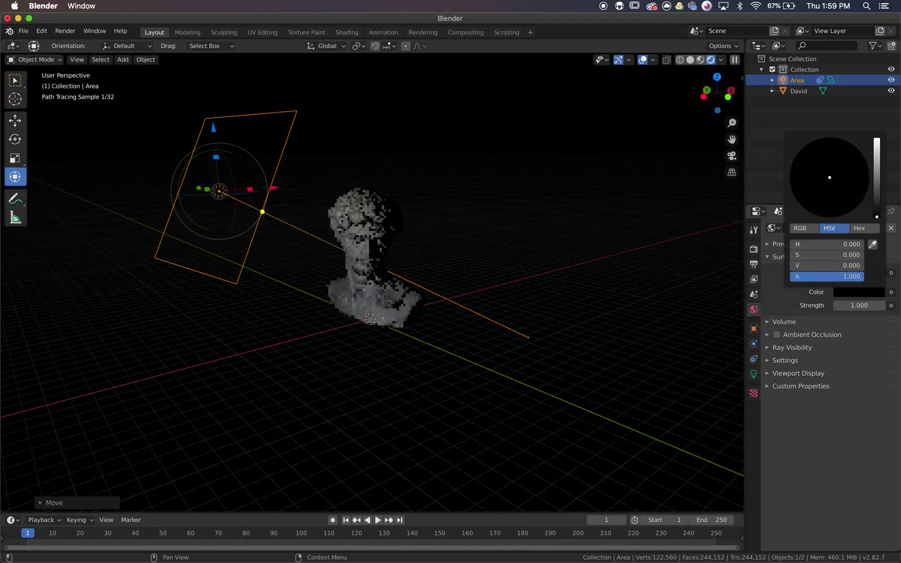
{"action": "left_click", "coordinate": [609, 317]}
Hide the X and Y axis lines and the 3D cursor in the viewport overlays
{"action": "scroll", "coordinate": [609, 317], "scroll_direction": "up", "scroll_amount": 4}
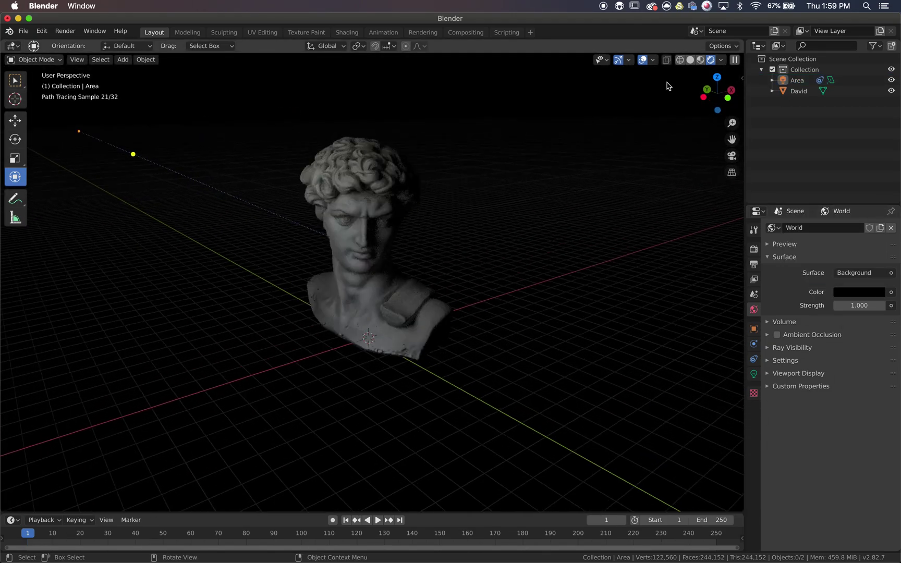
{"action": "left_click", "coordinate": [654, 60]}
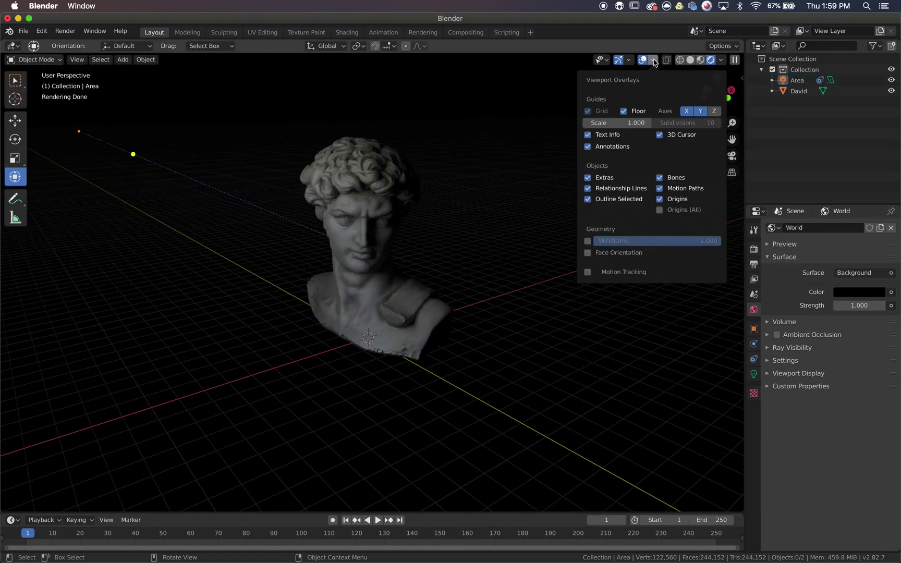
{"action": "left_click", "coordinate": [587, 189]}
{"action": "left_click", "coordinate": [624, 111]}
{"action": "left_click", "coordinate": [687, 112]}
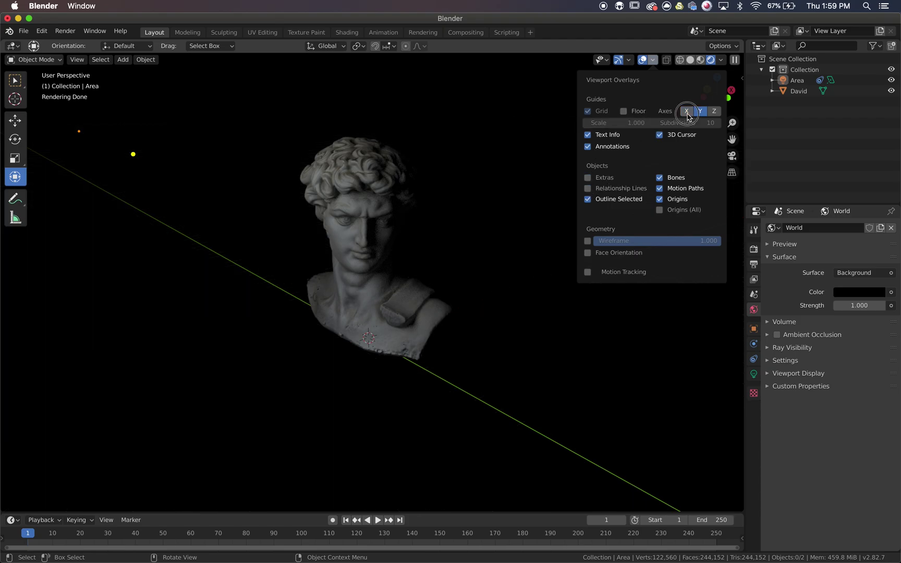
{"action": "left_click", "coordinate": [701, 114]}
{"action": "left_click", "coordinate": [660, 135]}
Bring back the floor grid and relationship lines in the viewport overlays
{"action": "middle_click_drag", "start_coordinate": [470, 292], "coordinate": [465, 270]}
{"action": "left_click", "coordinate": [417, 271]}
{"action": "mouse_move", "coordinate": [465, 208]}
{"action": "middle_mouse_down"}
{"action": "mouse_move", "coordinate": [481, 236]}
{"action": "mouse_move", "coordinate": [482, 206]}
{"action": "middle_mouse_up"}
{"action": "scroll", "coordinate": [483, 206], "scroll_direction": "down", "scroll_amount": 4}
{"action": "left_click", "coordinate": [653, 60]}
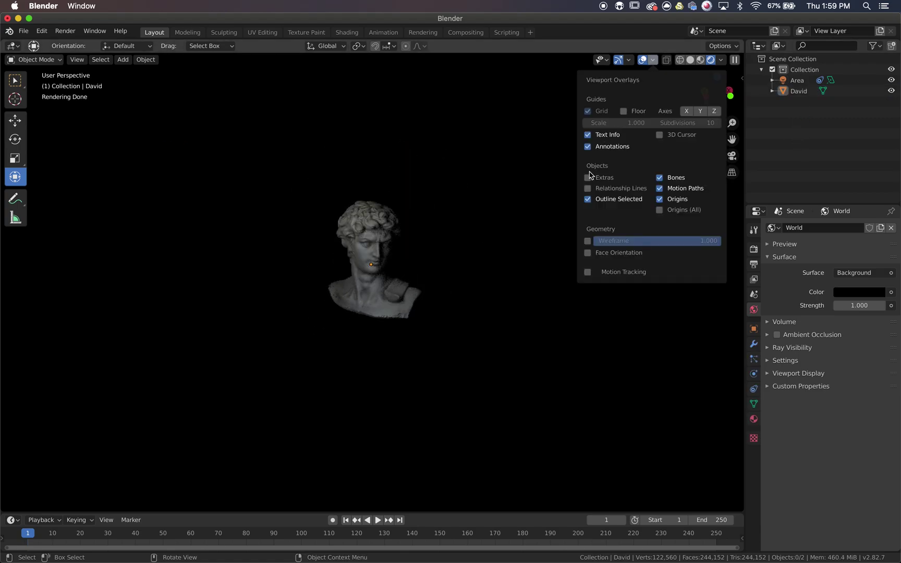
{"action": "left_click", "coordinate": [633, 112]}
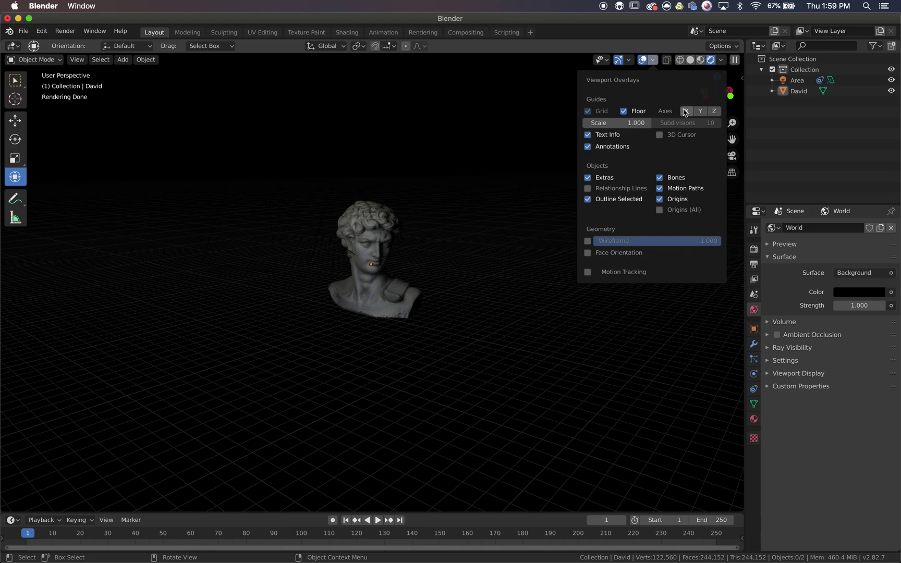
{"action": "left_click", "coordinate": [587, 189]}
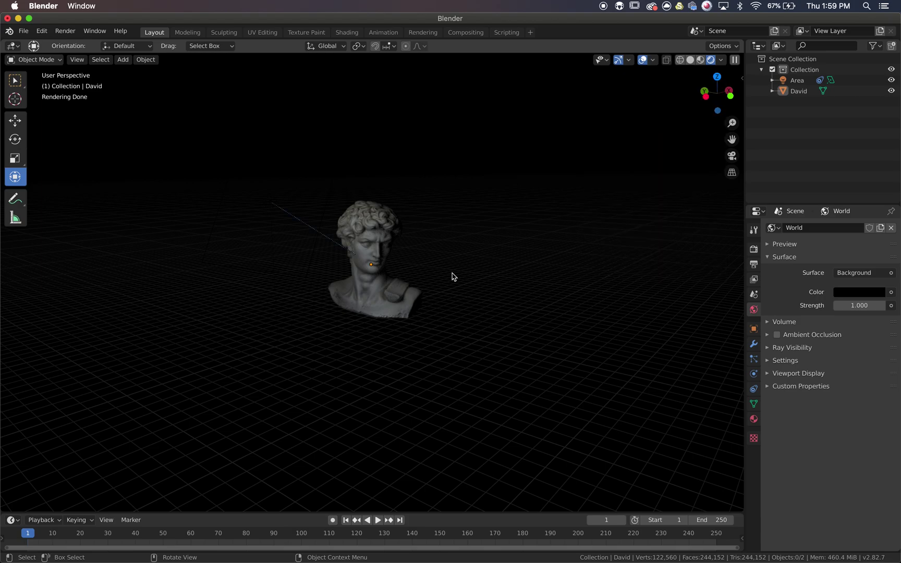
Raise the area light higher above the bust
{"action": "middle_click_drag", "start_coordinate": [453, 275], "coordinate": [452, 277]}
{"action": "scroll", "coordinate": [452, 275], "scroll_direction": "left", "scroll_amount": 5}
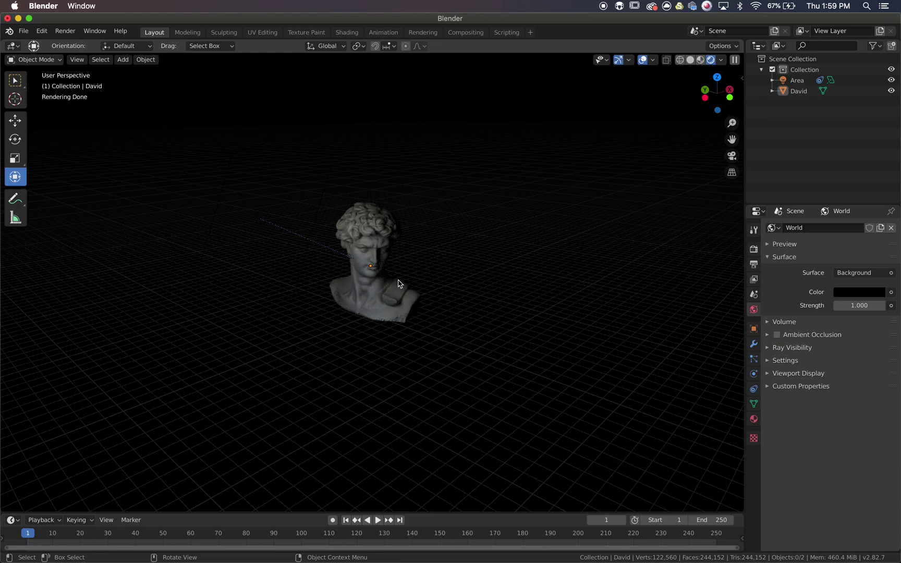
{"action": "left_click_drag", "start_coordinate": [181, 171], "coordinate": [309, 280]}
{"action": "left_click_drag", "start_coordinate": [256, 156], "coordinate": [252, 120]}
{"action": "left_click", "coordinate": [541, 194]}
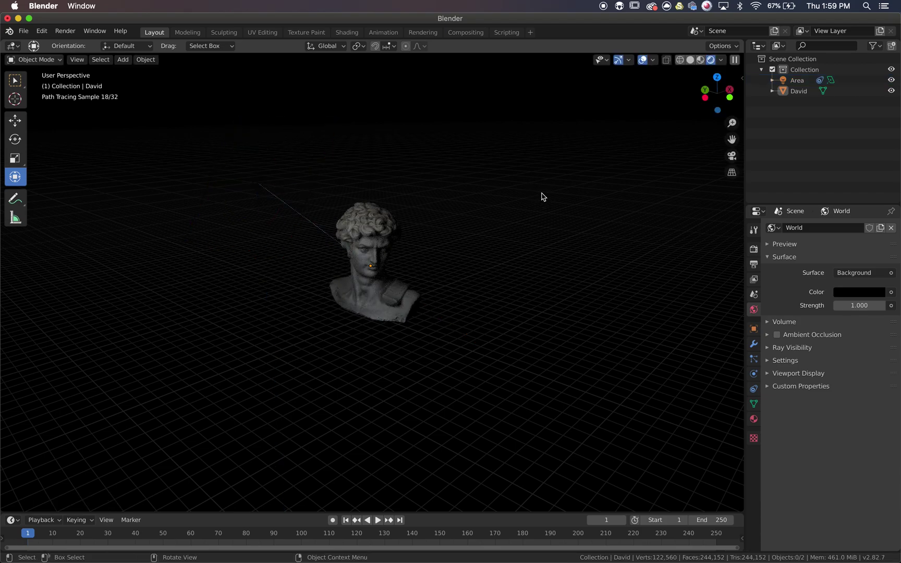
{"action": "left_click", "coordinate": [797, 81]}
{"action": "middle_click_drag", "start_coordinate": [575, 261], "coordinate": [588, 229]}
{"action": "left_click_drag", "start_coordinate": [235, 98], "coordinate": [234, 78]}
{"action": "middle_click_drag", "start_coordinate": [342, 97], "coordinate": [308, 95]}
{"action": "scroll", "coordinate": [495, 256], "scroll_direction": "up", "scroll_amount": 3}
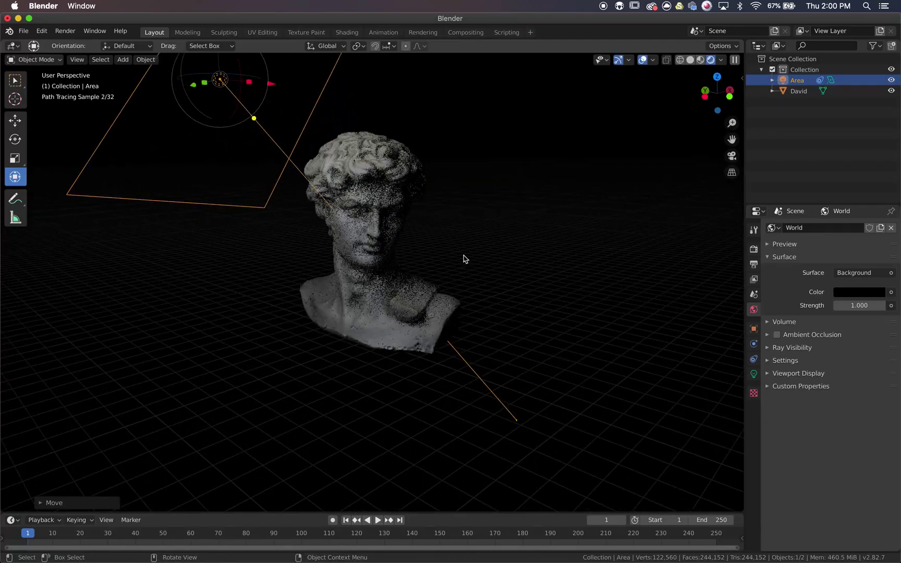
Add a camera and move it out to the lower left of the bust
{"action": "left_click", "coordinate": [123, 59]}
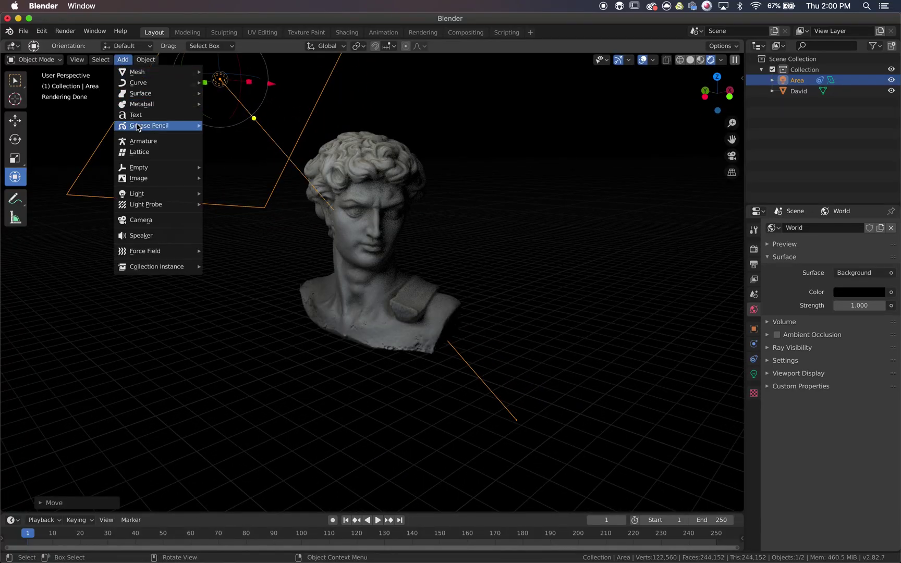
{"action": "left_click", "coordinate": [144, 230]}
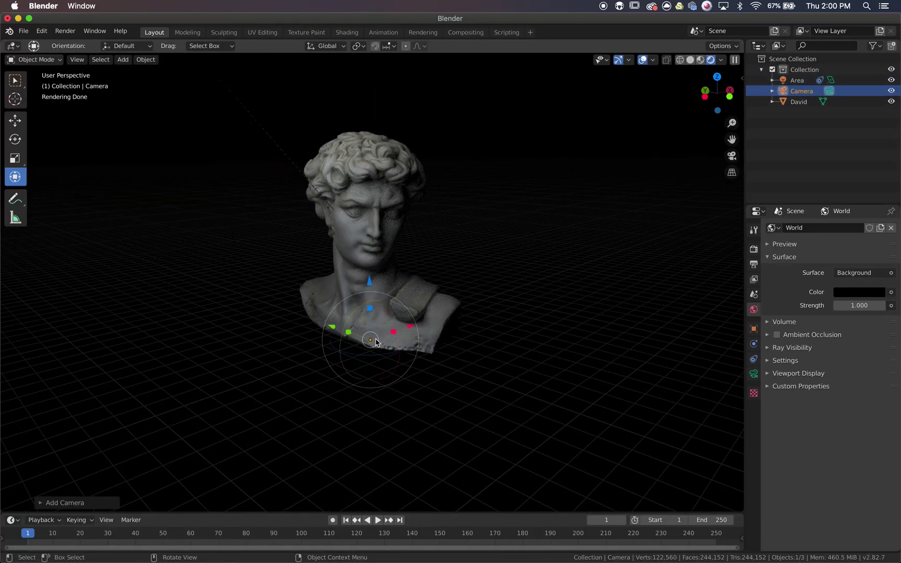
{"action": "left_click_drag", "start_coordinate": [412, 328], "coordinate": [210, 412]}
Add a Track To constraint to the camera targeting David, with To -Z and Up Y
{"action": "left_click", "coordinate": [754, 374]}
{"action": "left_click", "coordinate": [754, 359]}
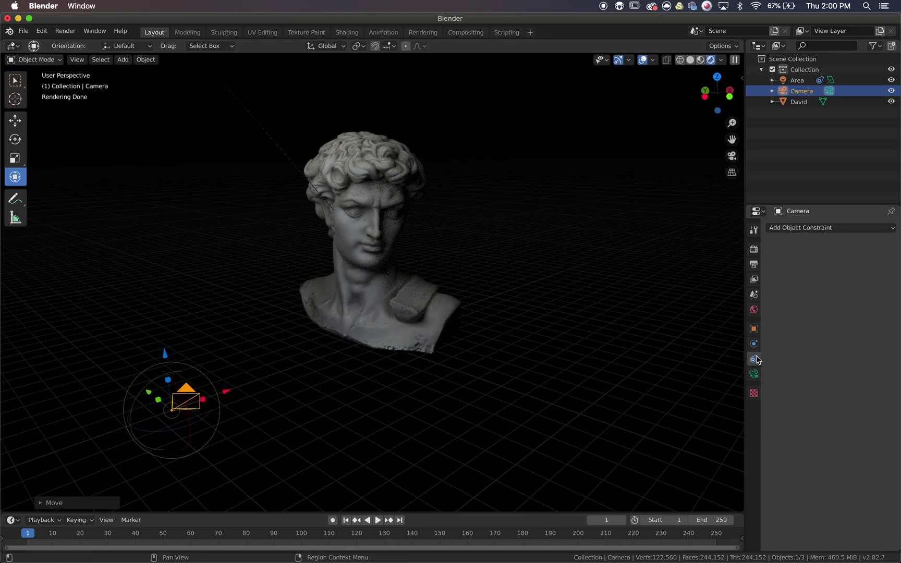
{"action": "left_click", "coordinate": [828, 229]}
{"action": "left_click", "coordinate": [786, 301]}
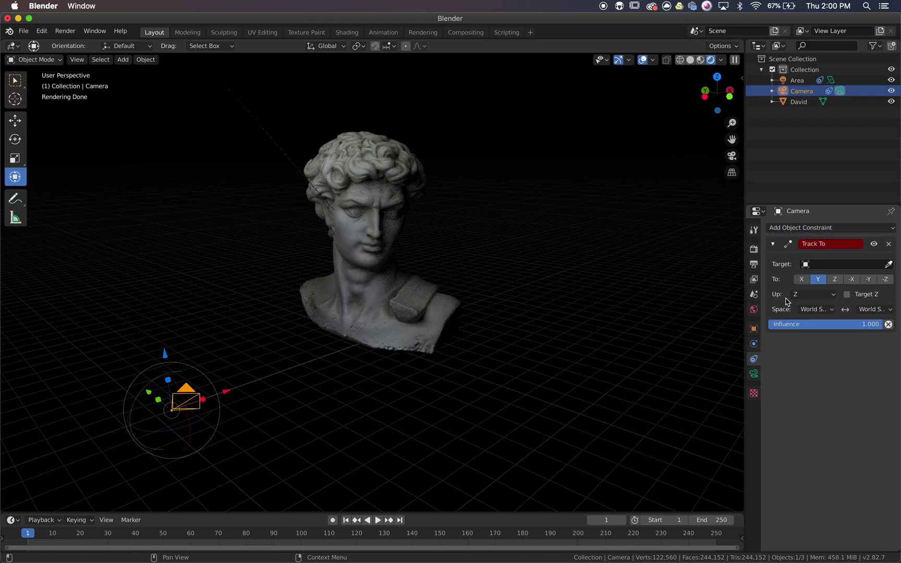
{"action": "left_click", "coordinate": [817, 266]}
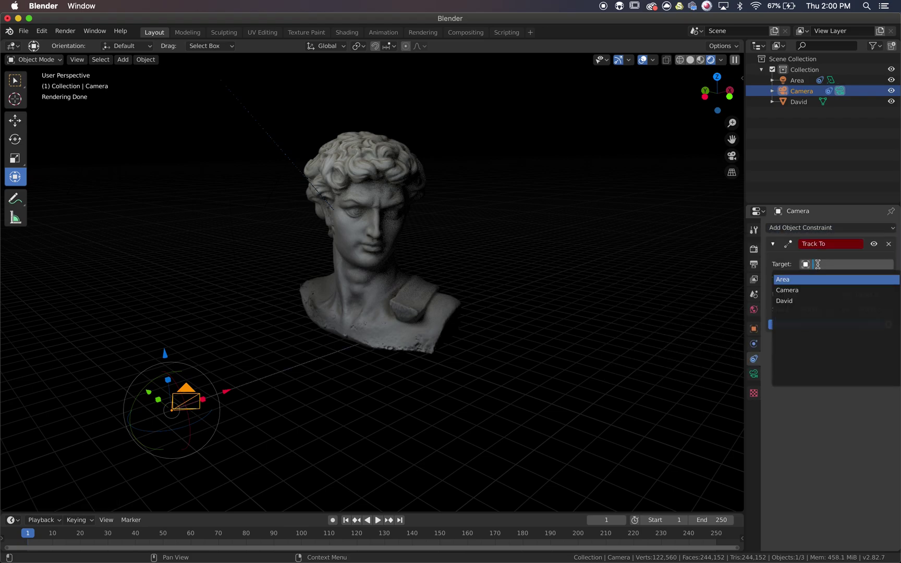
{"action": "left_click", "coordinate": [800, 302]}
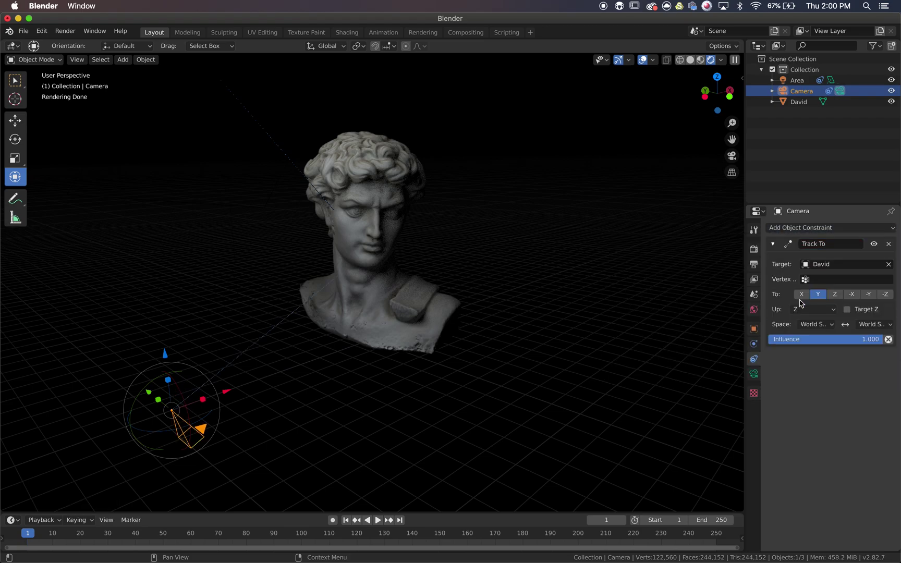
{"action": "left_click", "coordinate": [886, 295]}
{"action": "left_click", "coordinate": [830, 309]}
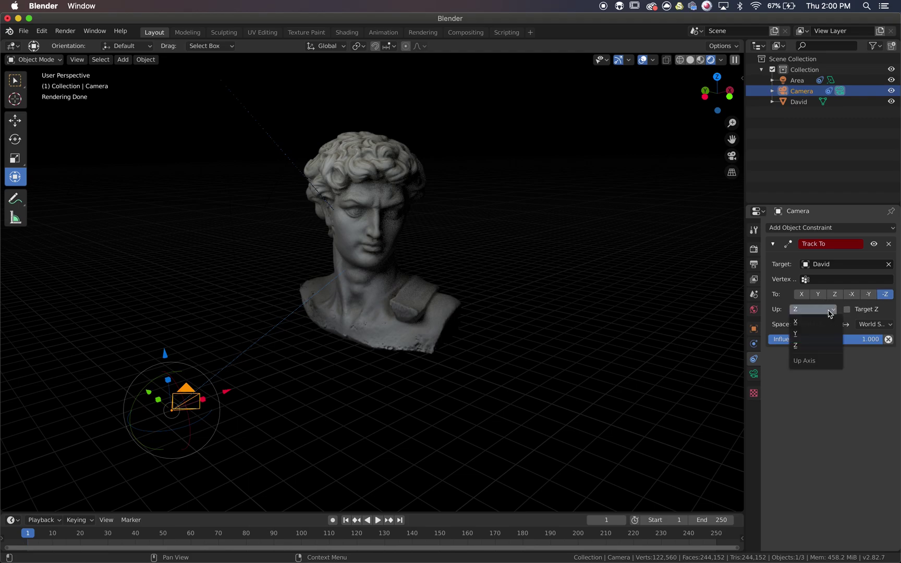
{"action": "left_click", "coordinate": [817, 338]}
Move the camera further out from the bust along the Y axis with its gizmo
{"action": "scroll", "coordinate": [402, 443], "scroll_direction": "right", "scroll_amount": 3}
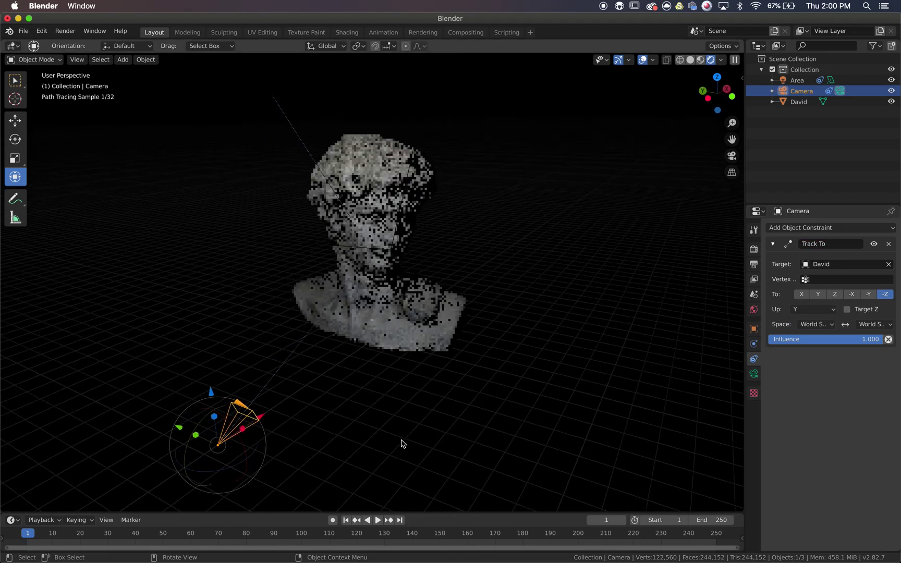
{"action": "left_click_drag", "start_coordinate": [182, 430], "coordinate": [432, 464]}
{"action": "scroll", "coordinate": [553, 452], "scroll_direction": "left", "scroll_amount": 5}
{"action": "scroll", "coordinate": [553, 453], "scroll_direction": "down", "scroll_amount": 2}
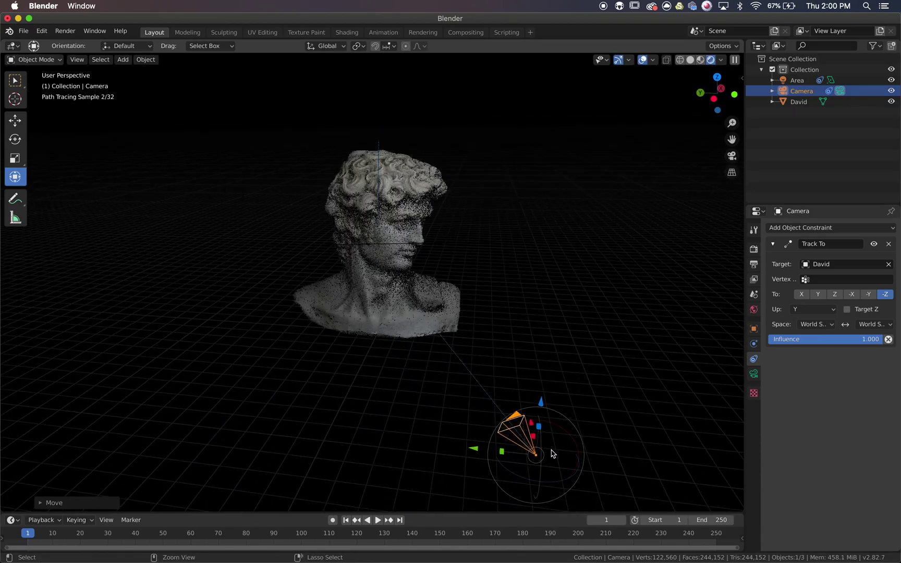
{"action": "mouse_move", "coordinate": [537, 401]}
{"action": "left_mouse_down"}
{"action": "mouse_move", "coordinate": [533, 368]}
{"action": "mouse_move", "coordinate": [535, 386]}
{"action": "left_mouse_up"}
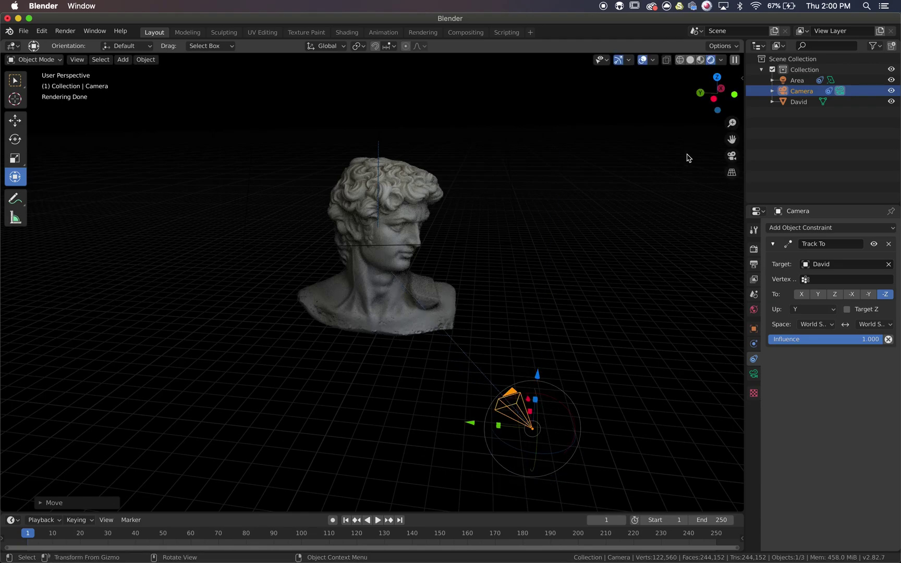
Look through the camera and reposition it to frame David's face and shoulders
{"action": "left_click", "coordinate": [731, 156]}
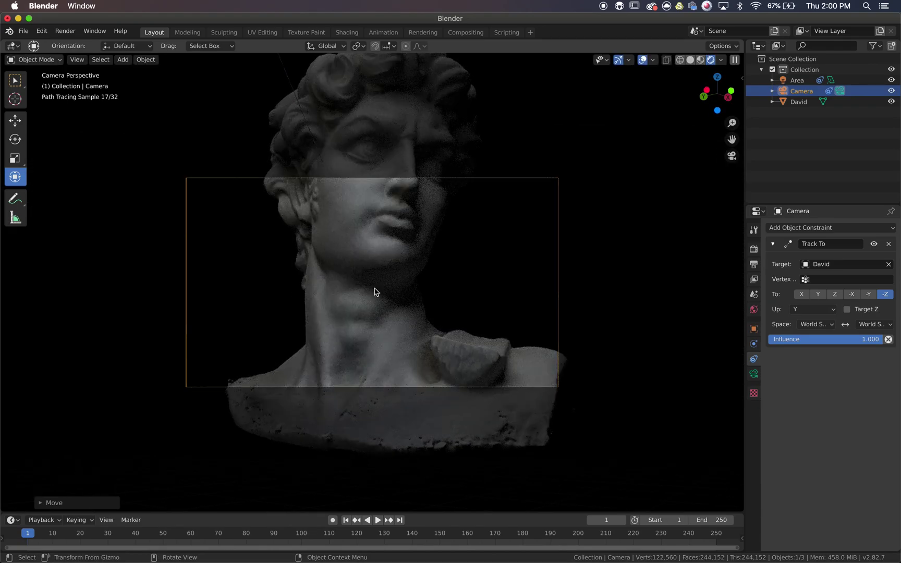
{"action": "key", "text": "g"}
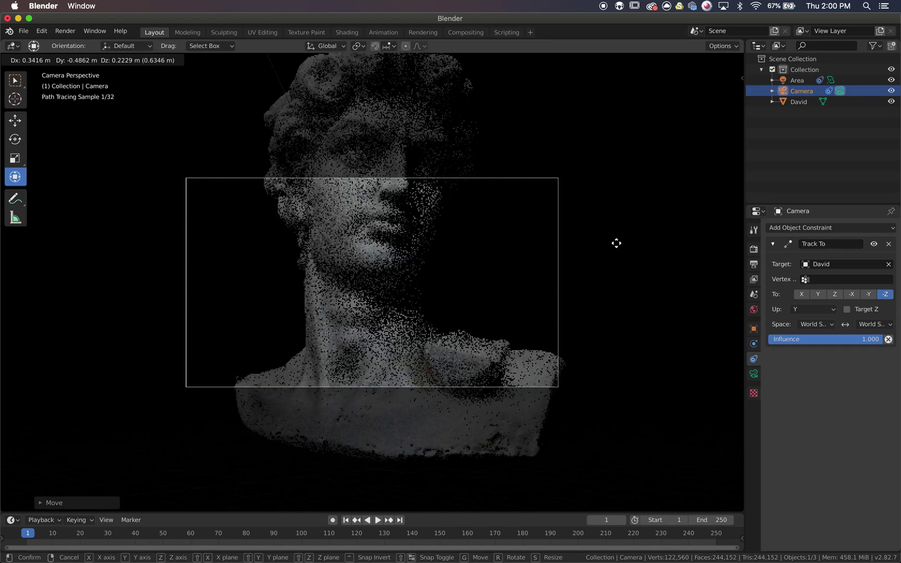
{"action": "mouse_move", "coordinate": [560, 387]}
{"action": "left_click", "coordinate": [636, 503]}
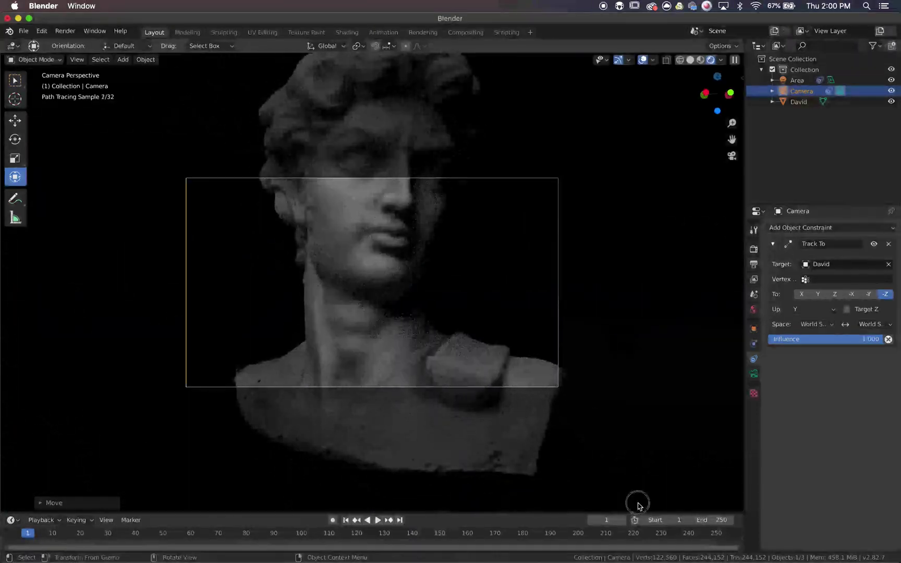
{"action": "left_click", "coordinate": [753, 265]}
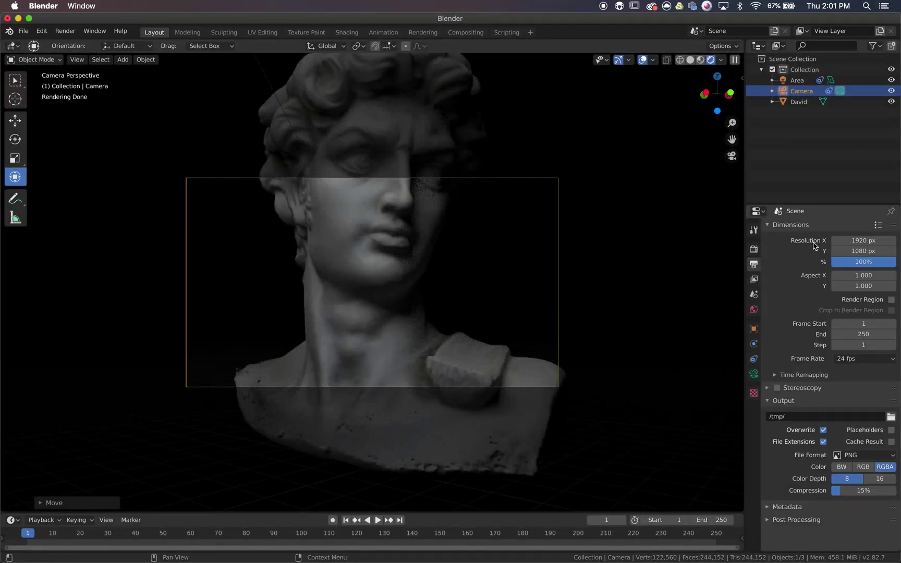
Set the output resolution to a square 2000×2000 px
{"action": "left_click", "coordinate": [860, 241]}
{"action": "type", "text": "2000"}
{"action": "key", "text": "Tab"}
{"action": "type", "text": "2000"}
{"action": "key", "text": "Return"}
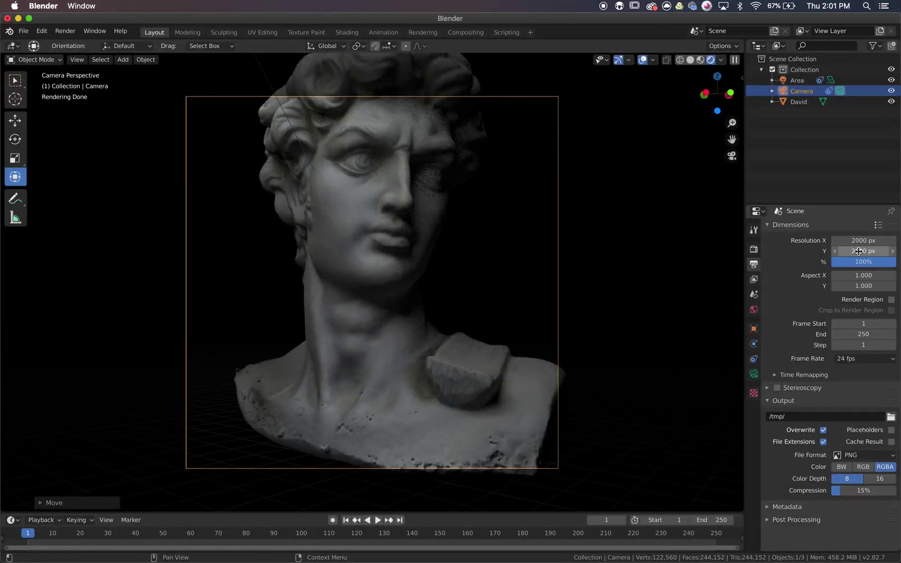
Widen the camera lens to a 32 mm focal length
{"action": "left_click", "coordinate": [754, 374]}
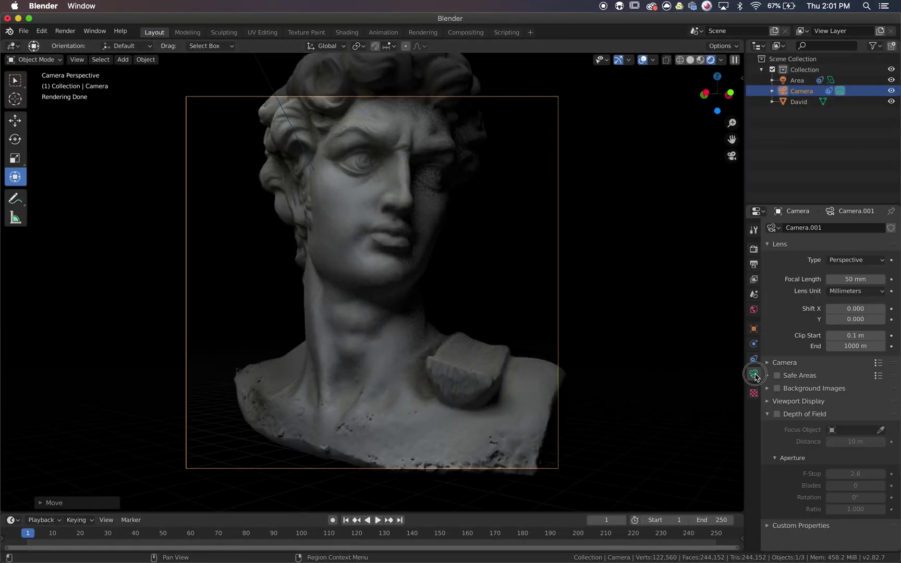
{"action": "left_click", "coordinate": [847, 279]}
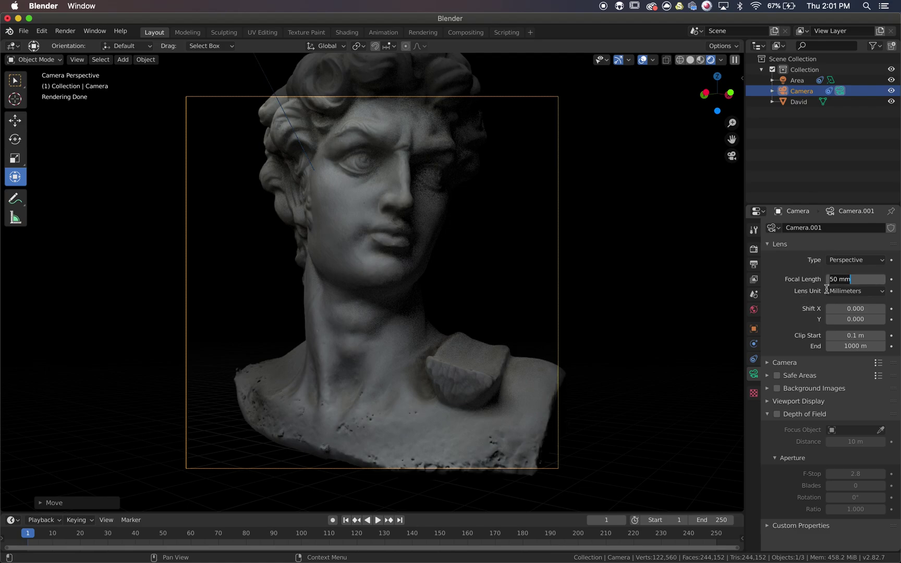
{"action": "mouse_move", "coordinate": [856, 280]}
{"action": "left_mouse_down"}
{"action": "mouse_move", "coordinate": [829, 279]}
{"action": "mouse_move", "coordinate": [841, 279]}
{"action": "left_mouse_up"}
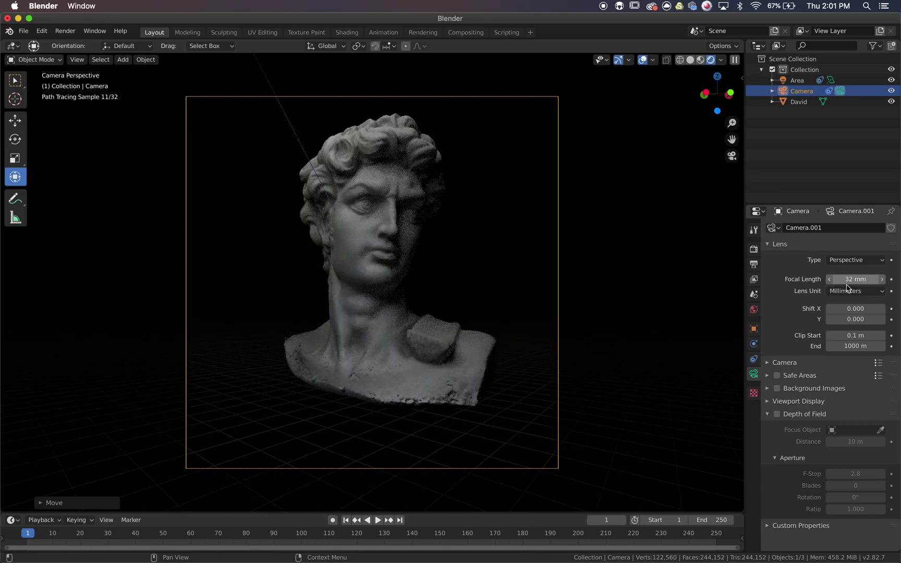
{"action": "key", "text": "g"}
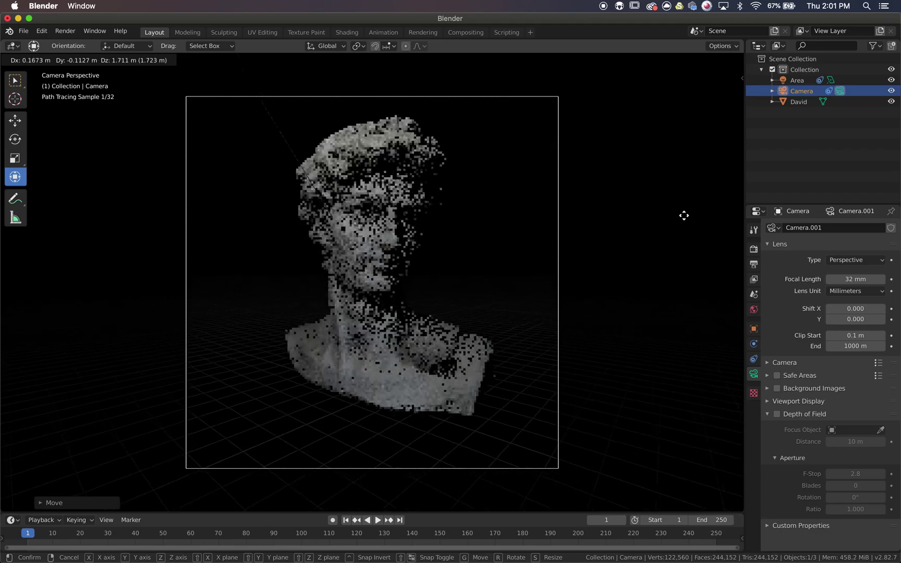
Confirm the camera's new position beside the bust and navigate the viewport
{"action": "left_click", "coordinate": [691, 211]}
{"action": "scroll", "coordinate": [610, 264], "scroll_direction": "left", "scroll_amount": 5}
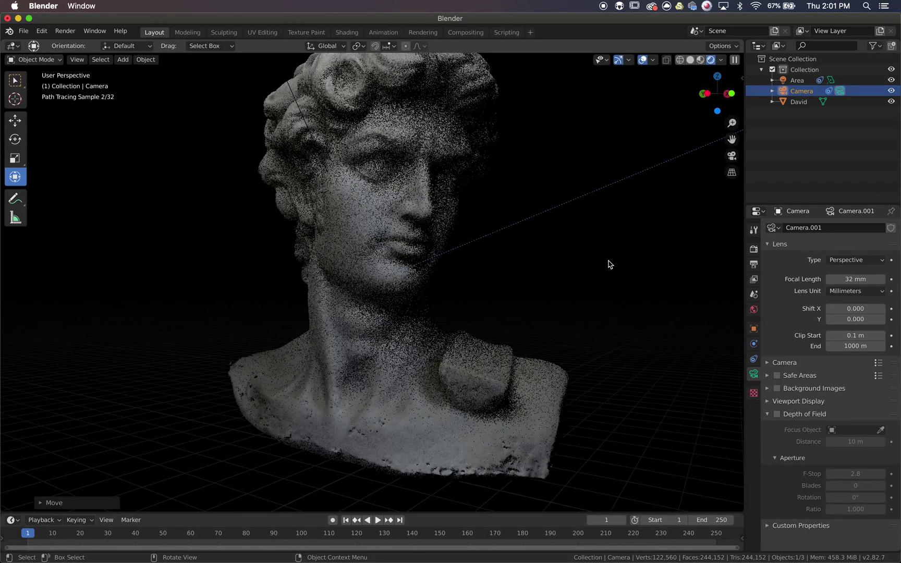
{"action": "scroll", "coordinate": [610, 265], "scroll_direction": "down", "scroll_amount": 5, "text": "ctrl"}
{"action": "scroll", "coordinate": [609, 264], "scroll_direction": "down", "scroll_amount": 3, "text": "ctrl"}
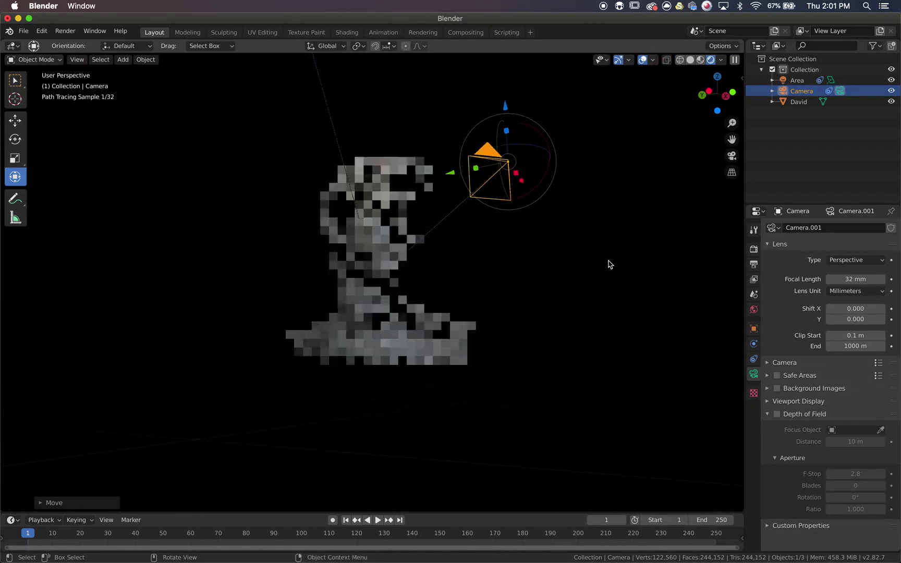
{"action": "scroll", "coordinate": [610, 264], "scroll_direction": "left", "scroll_amount": 5}
{"action": "scroll", "coordinate": [610, 265], "scroll_direction": "left", "scroll_amount": 5}
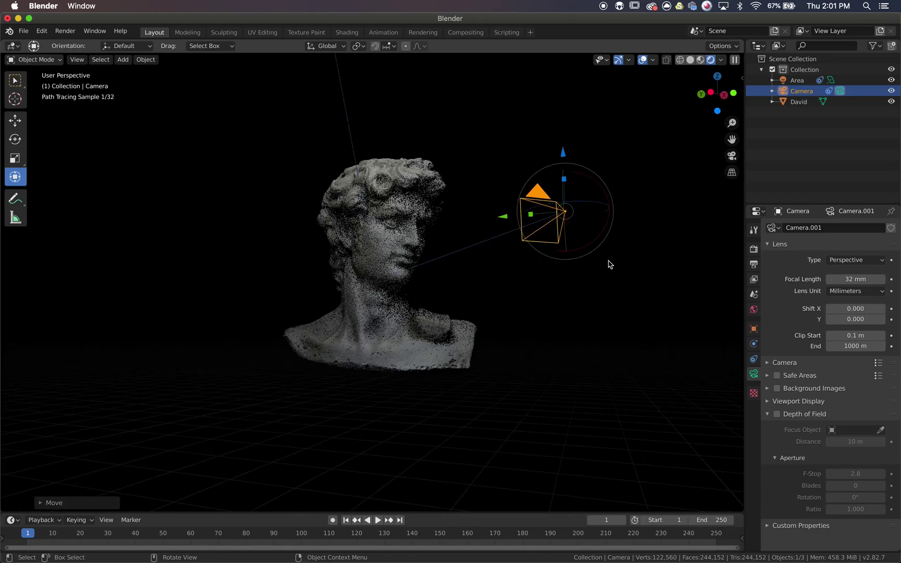
{"action": "scroll", "coordinate": [610, 265], "scroll_direction": "up", "scroll_amount": 2}
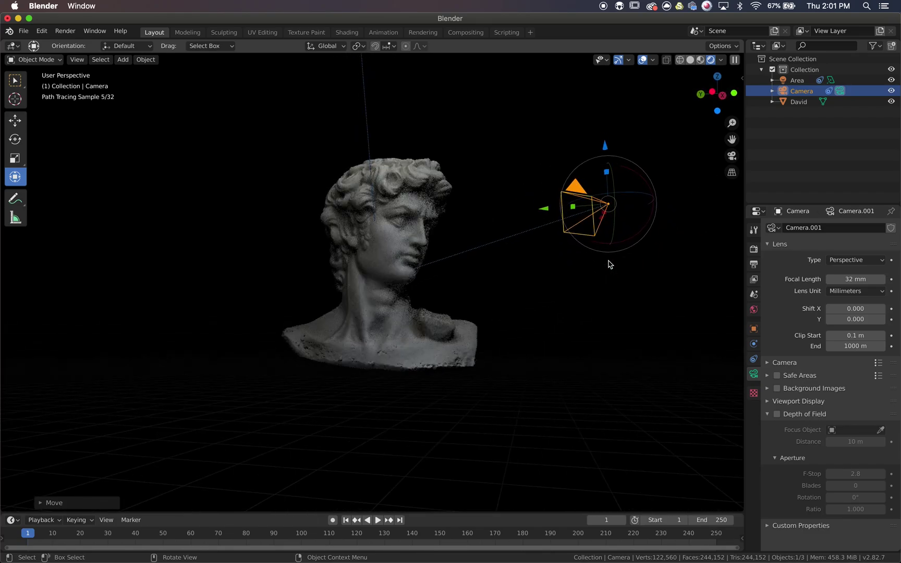
Preview in Material Preview shading using the scene's own lights and world
{"action": "left_click", "coordinate": [701, 60]}
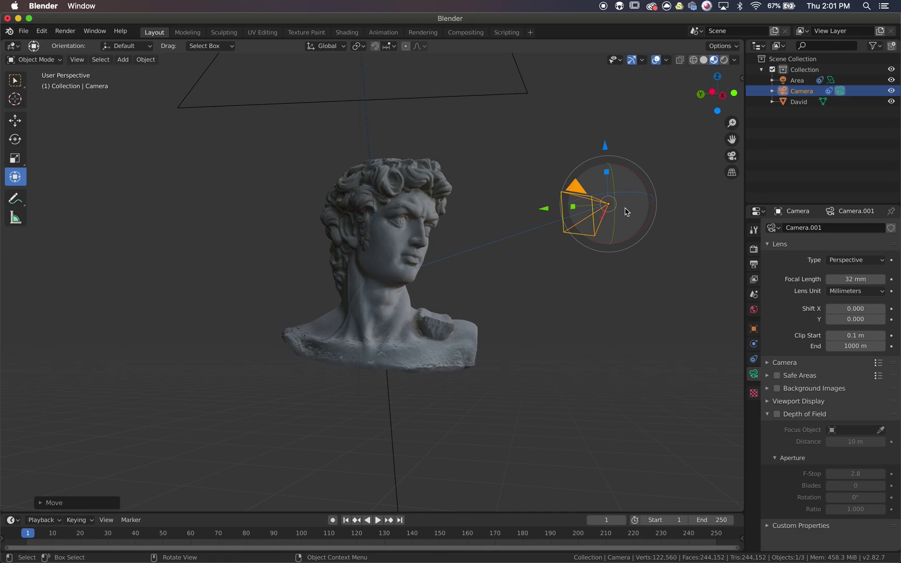
{"action": "scroll", "coordinate": [624, 211], "scroll_direction": "up", "scroll_amount": 5}
{"action": "scroll", "coordinate": [625, 211], "scroll_direction": "right", "scroll_amount": 10}
{"action": "scroll", "coordinate": [624, 211], "scroll_direction": "left", "scroll_amount": 10}
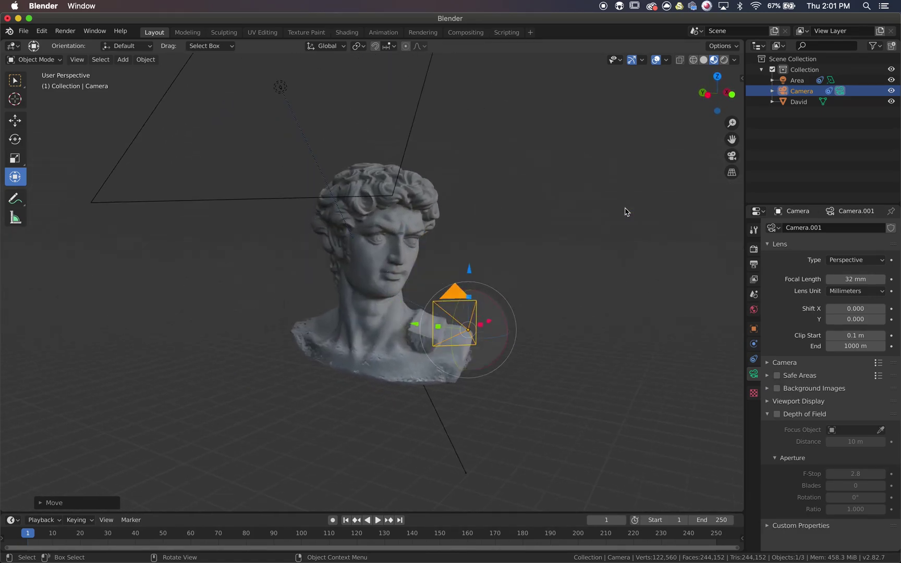
{"action": "left_click", "coordinate": [736, 60]}
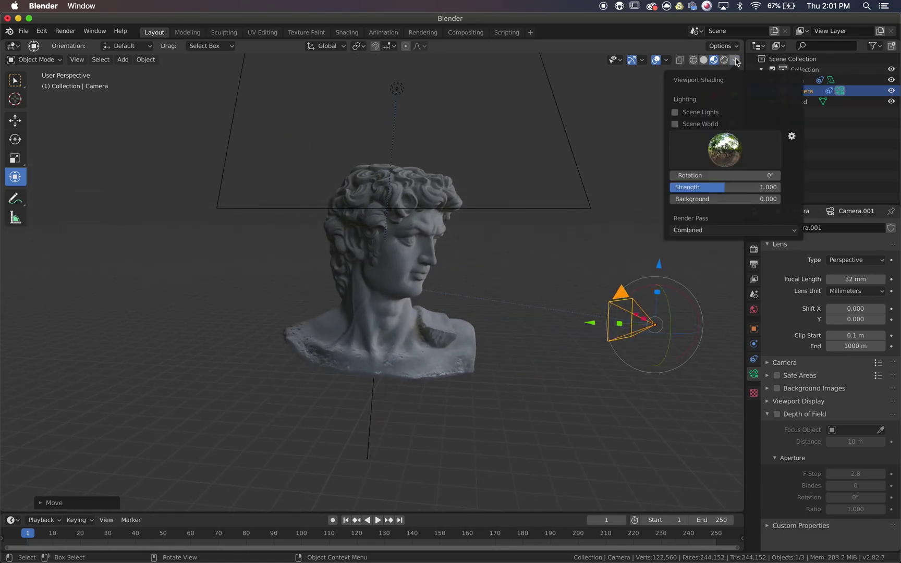
{"action": "left_click", "coordinate": [675, 112]}
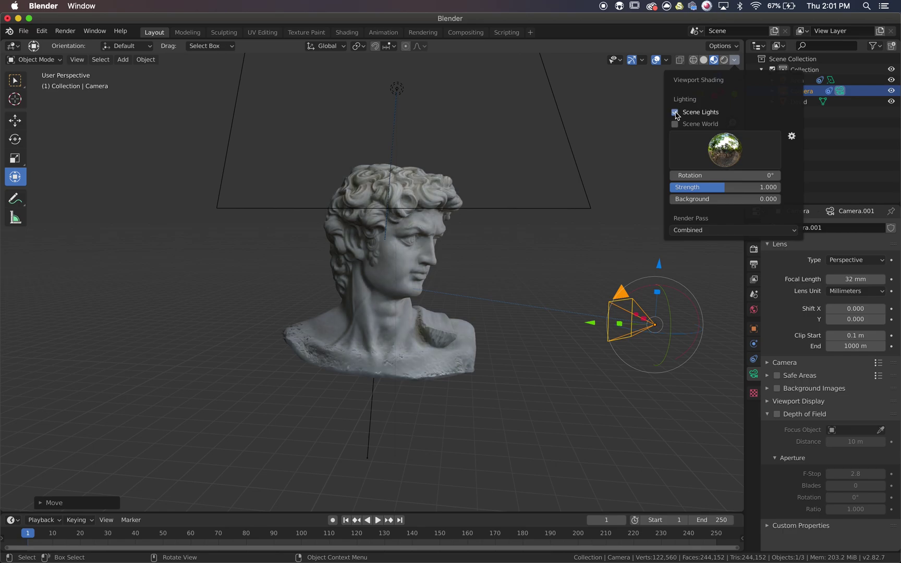
{"action": "left_click", "coordinate": [675, 124]}
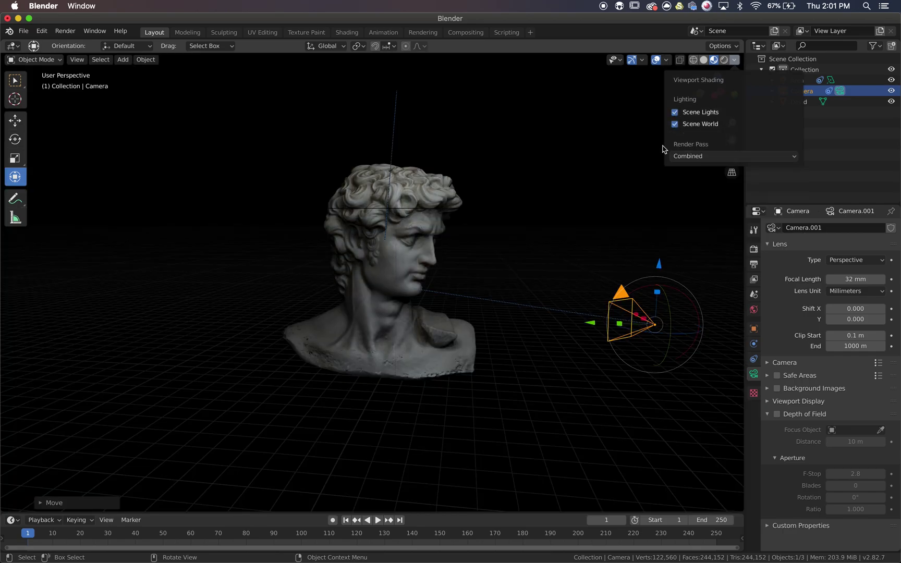
{"action": "scroll", "coordinate": [590, 204], "scroll_direction": "right", "scroll_amount": 10}
{"action": "scroll", "coordinate": [589, 204], "scroll_direction": "down", "scroll_amount": 5}
{"action": "scroll", "coordinate": [589, 203], "scroll_direction": "left", "scroll_amount": 10}
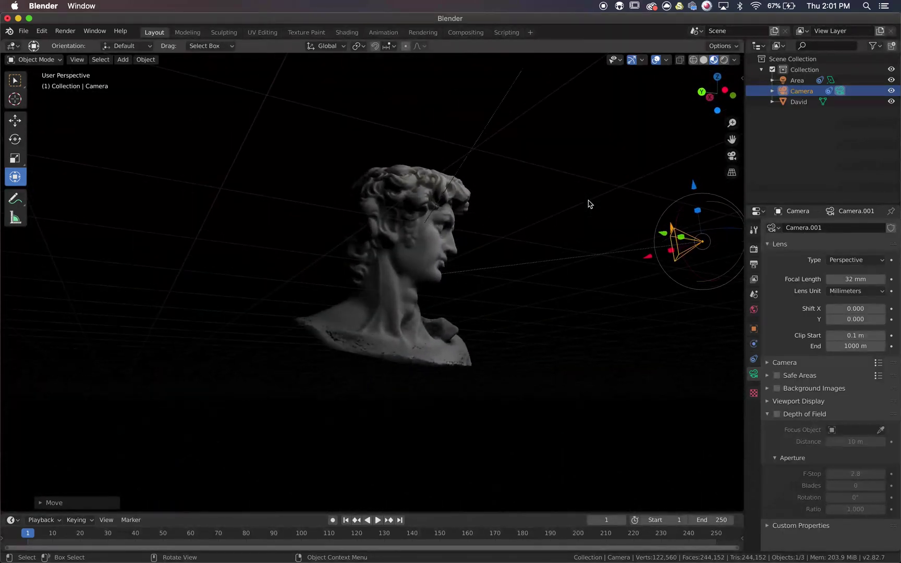
{"action": "scroll", "coordinate": [589, 204], "scroll_direction": "right", "scroll_amount": 10}
{"action": "scroll", "coordinate": [589, 204], "scroll_direction": "up", "scroll_amount": 8}
{"action": "scroll", "coordinate": [589, 204], "scroll_direction": "down", "scroll_amount": 5, "text": "ctrl"}
{"action": "scroll", "coordinate": [589, 204], "scroll_direction": "left", "scroll_amount": 8}
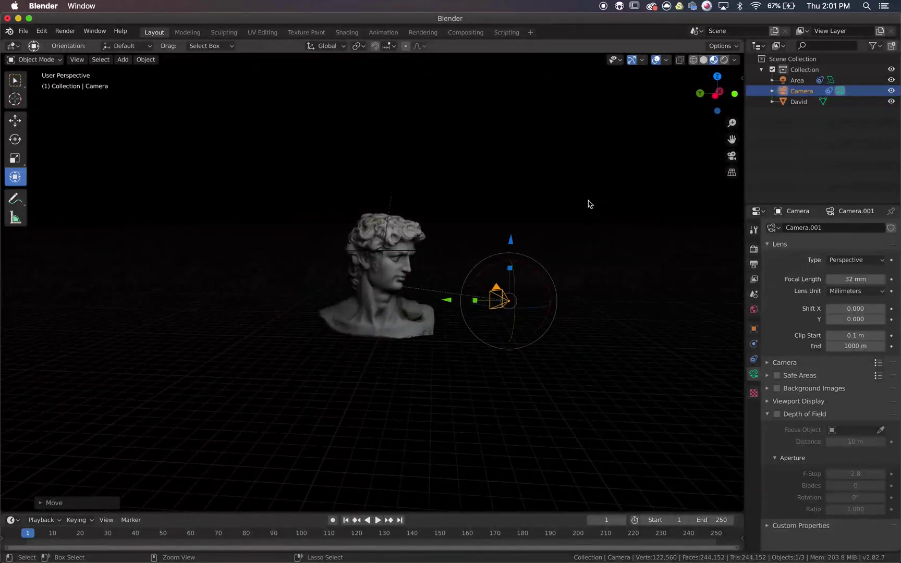
{"action": "scroll", "coordinate": [587, 204], "scroll_direction": "up", "scroll_amount": 5, "text": "ctrl"}
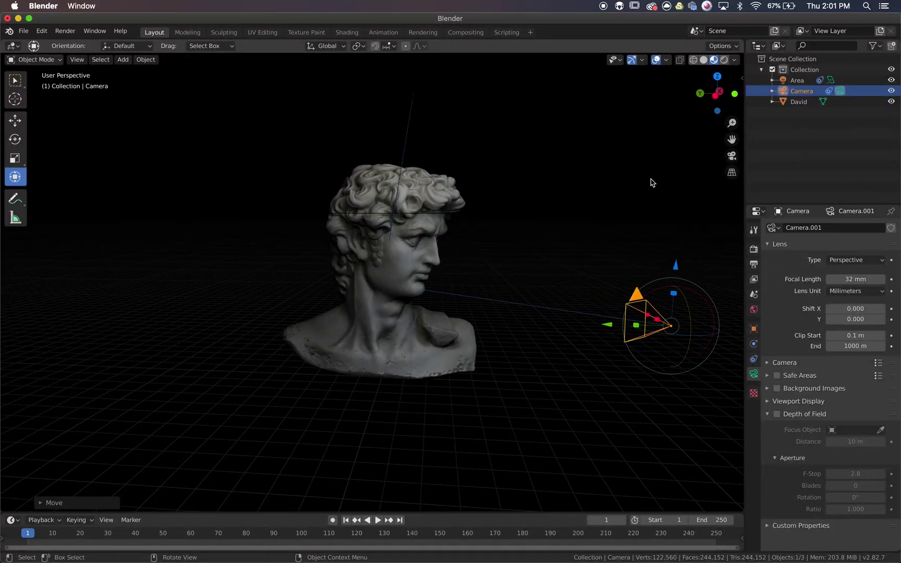
Set the Cycles integrator to Branched Path Tracing with 515 render samples
{"action": "scroll", "coordinate": [653, 183], "scroll_direction": "down", "scroll_amount": 5, "text": "ctrl"}
{"action": "scroll", "coordinate": [653, 182], "scroll_direction": "right", "scroll_amount": 3}
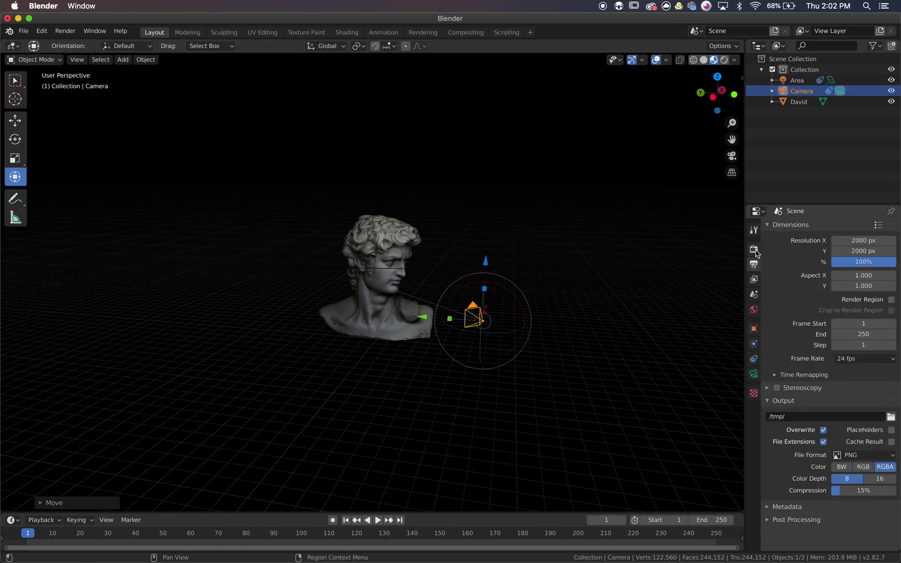
{"action": "left_click", "coordinate": [754, 249]}
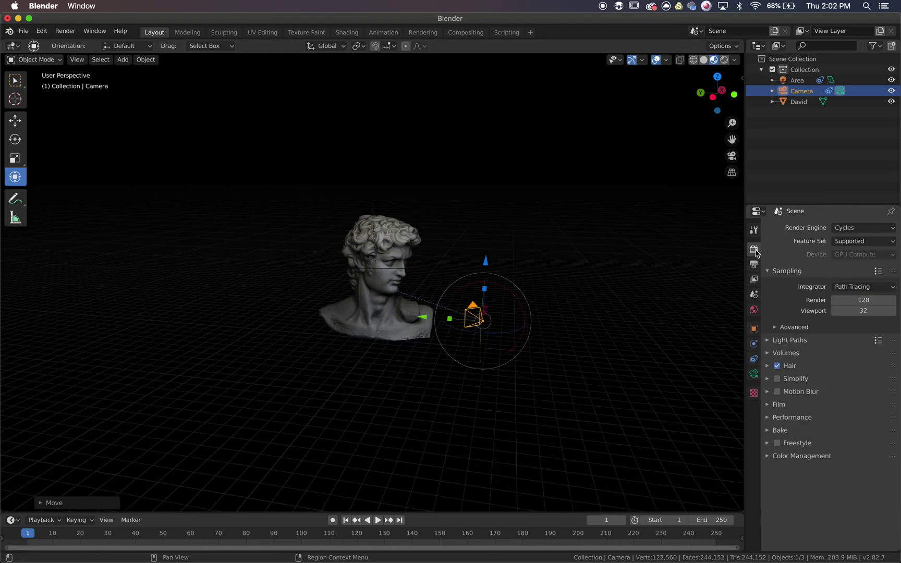
{"action": "left_click", "coordinate": [860, 286]}
{"action": "left_click", "coordinate": [861, 300]}
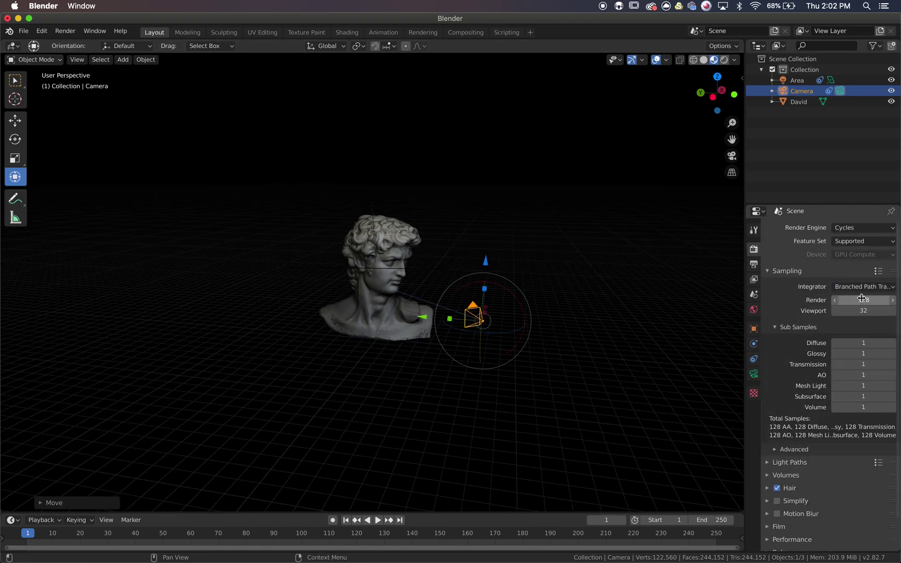
{"action": "left_click", "coordinate": [871, 300]}
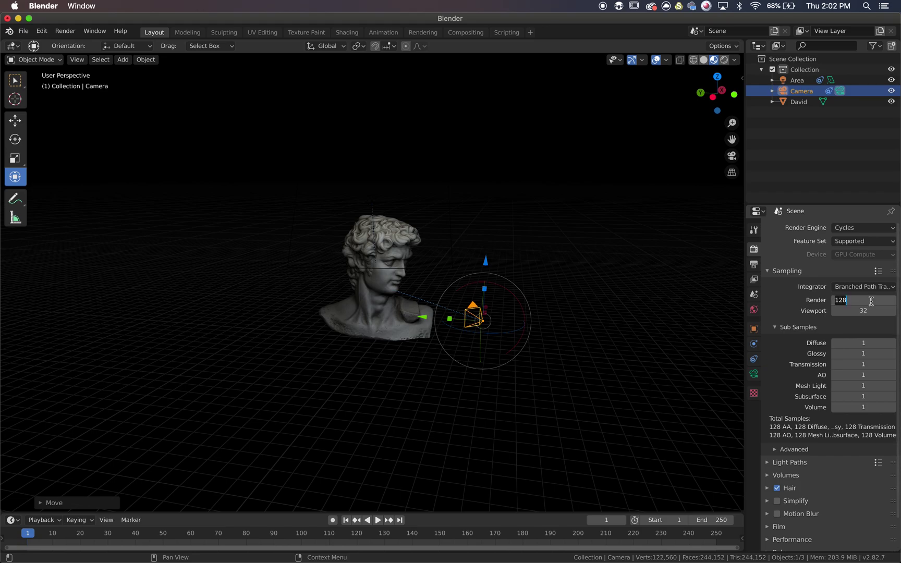
{"action": "type", "text": "515"}
{"action": "key", "text": "Return"}
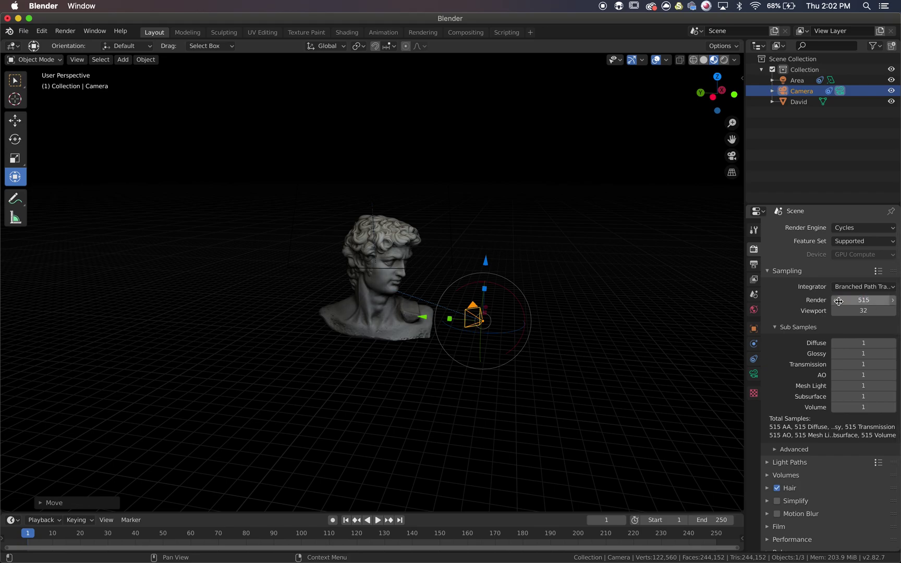
Inspect the View Layer denoising settings, then go back to Render properties
{"action": "left_click", "coordinate": [754, 279]}
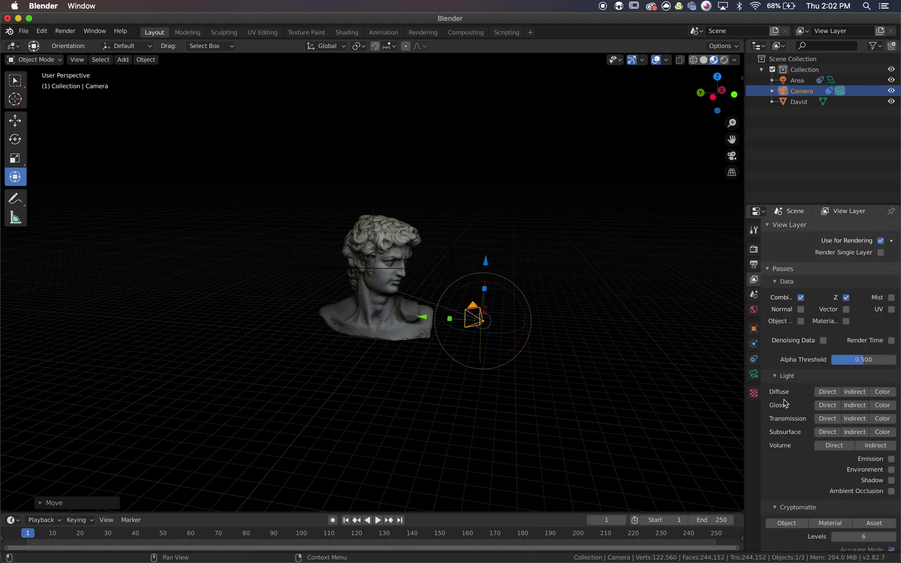
{"action": "scroll", "coordinate": [785, 403], "scroll_direction": "down", "scroll_amount": 5}
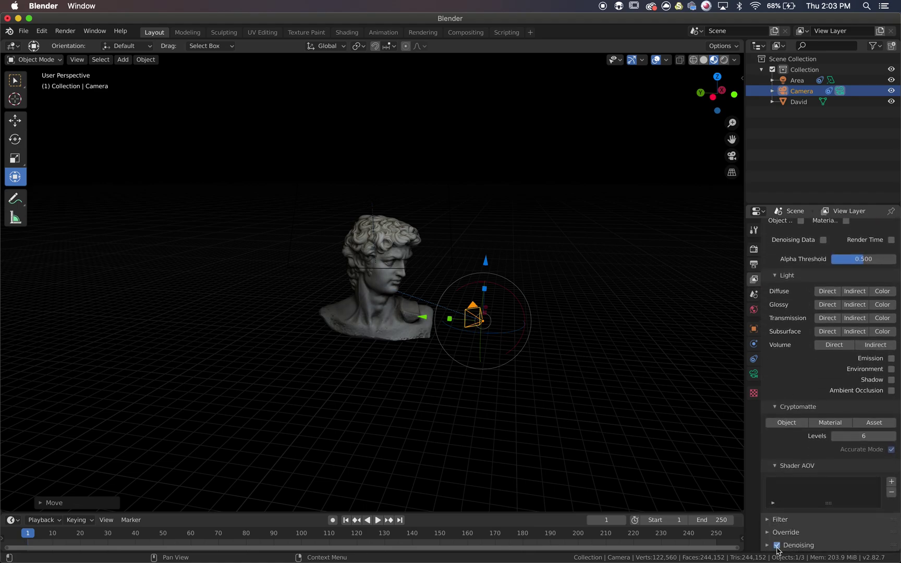
{"action": "left_click", "coordinate": [777, 547]}
{"action": "scroll", "coordinate": [782, 495], "scroll_direction": "down", "scroll_amount": 5}
{"action": "scroll", "coordinate": [787, 365], "scroll_direction": "up", "scroll_amount": 10}
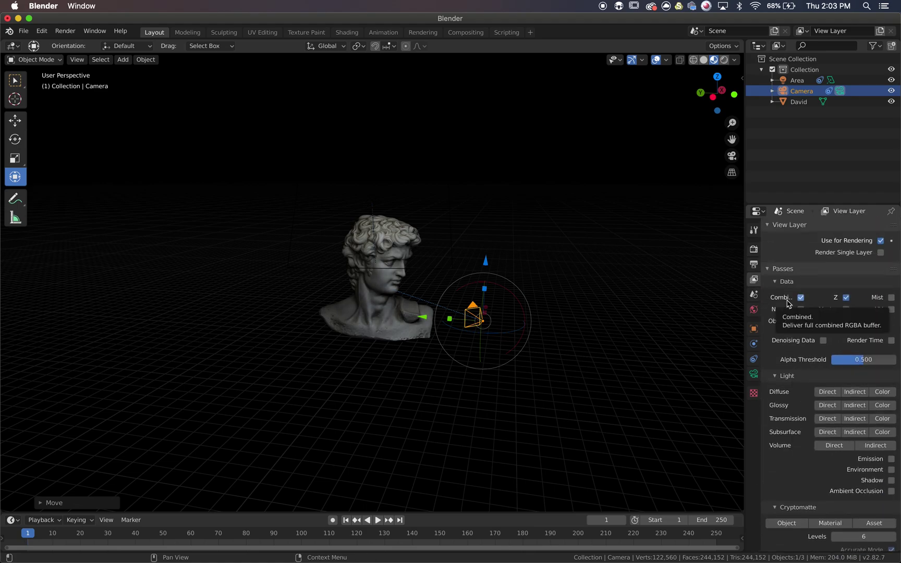
{"action": "left_click", "coordinate": [753, 249]}
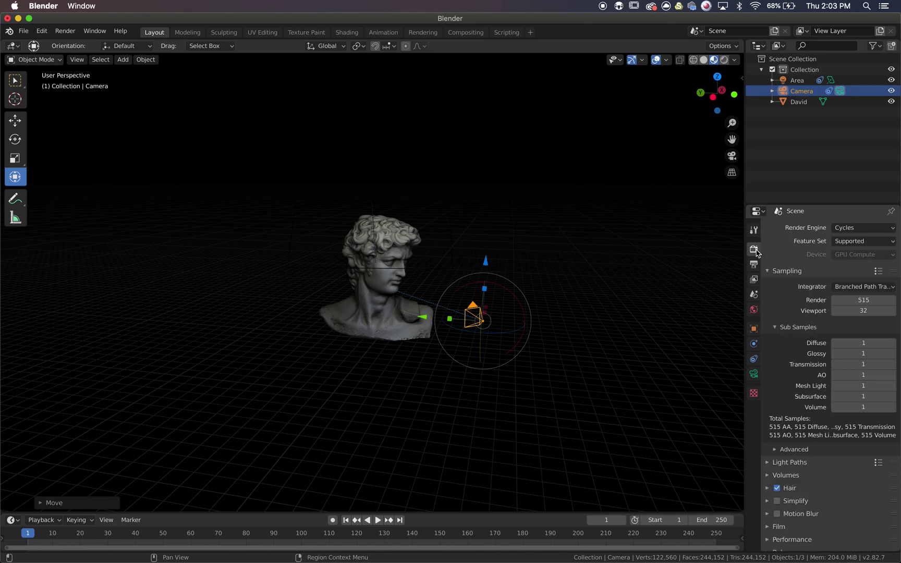
Render the current frame into Slot 1 in the Rendering workspace, then close the render window
{"action": "left_click", "coordinate": [429, 34]}
{"action": "left_click", "coordinate": [708, 59]}
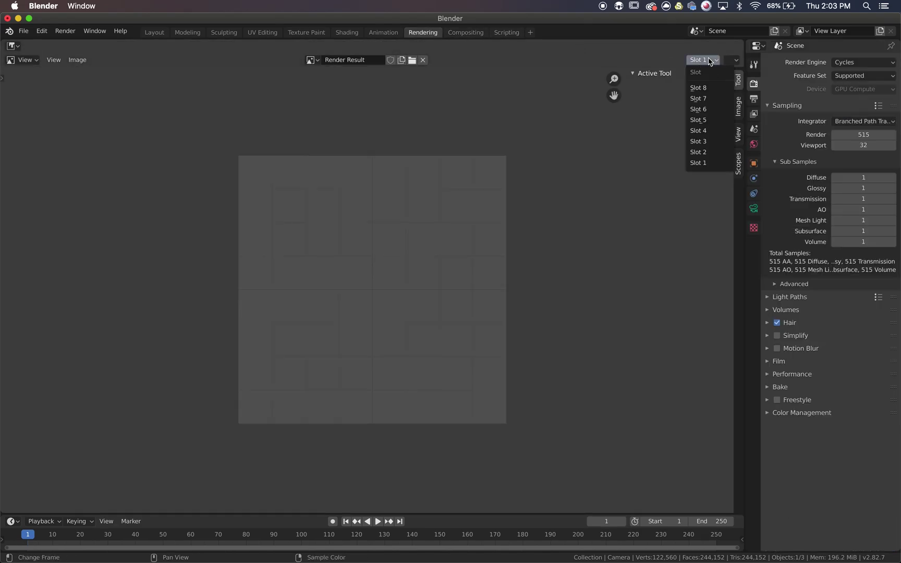
{"action": "left_click", "coordinate": [709, 61]}
{"action": "left_click", "coordinate": [66, 31]}
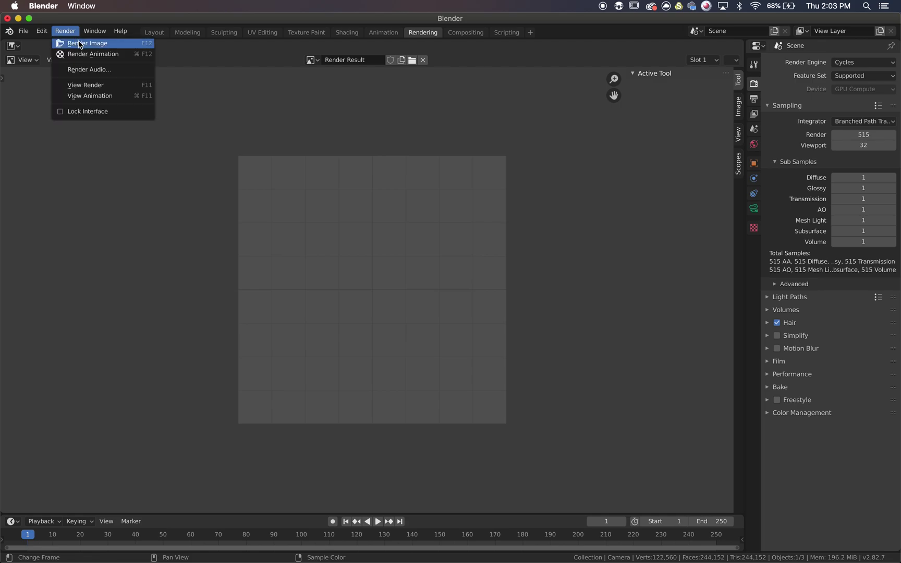
{"action": "left_click", "coordinate": [81, 42]}
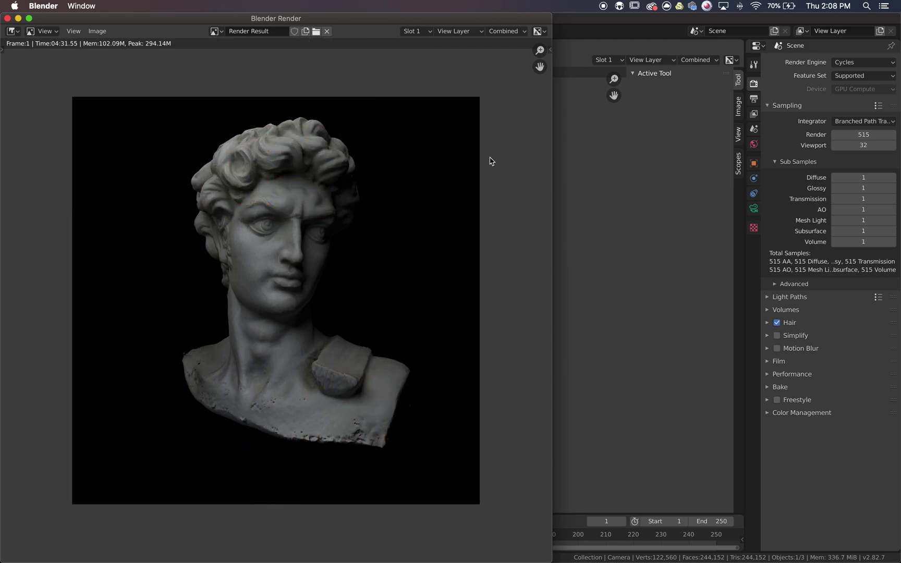
{"action": "left_click", "coordinate": [7, 19]}
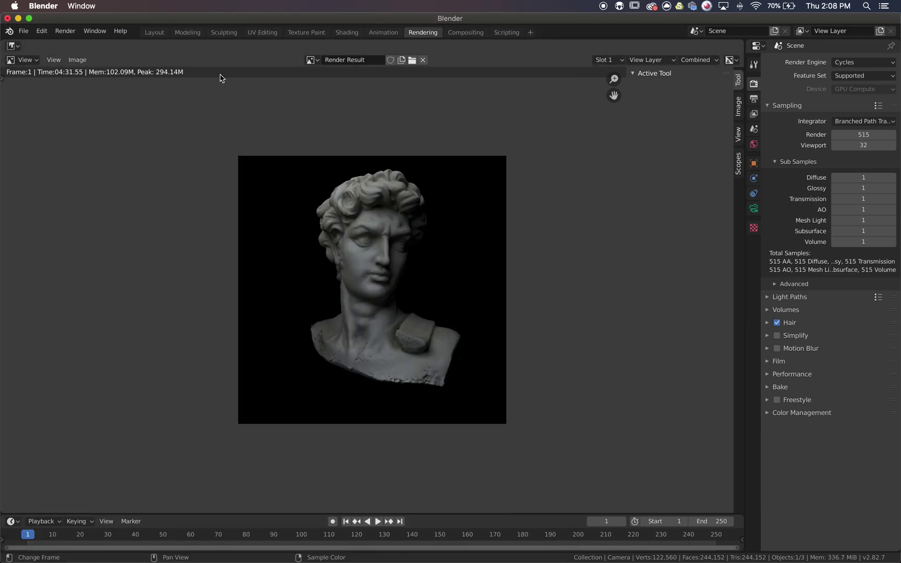
Save the render image into the David folder under the name David1
{"action": "left_click", "coordinate": [84, 62]}
{"action": "left_click", "coordinate": [113, 136]}
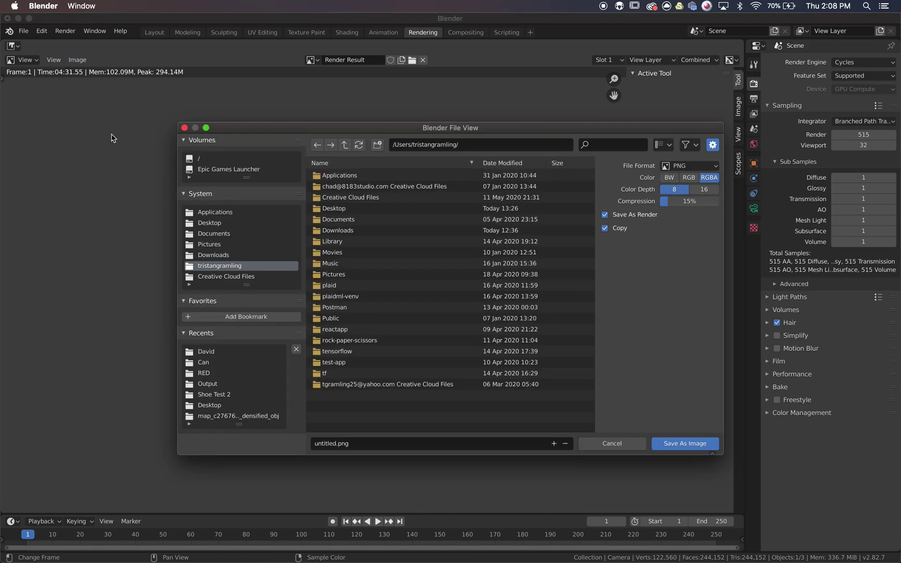
{"action": "left_click", "coordinate": [219, 225]}
{"action": "double_click", "coordinate": [342, 299]}
{"action": "left_click", "coordinate": [336, 444]}
{"action": "left_click_drag", "start_coordinate": [336, 444], "coordinate": [280, 446]}
{"action": "type", "text": "David1"}
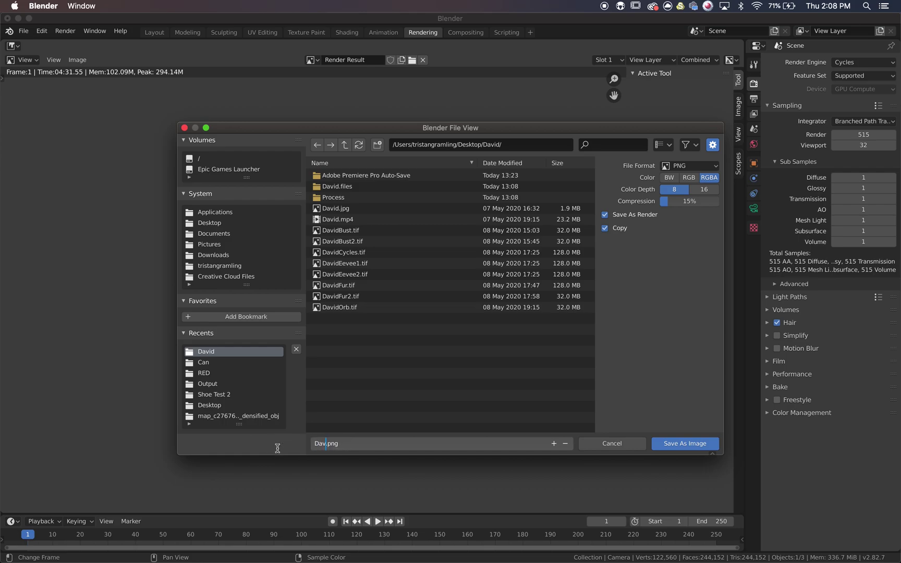
{"action": "left_click", "coordinate": [710, 166]}
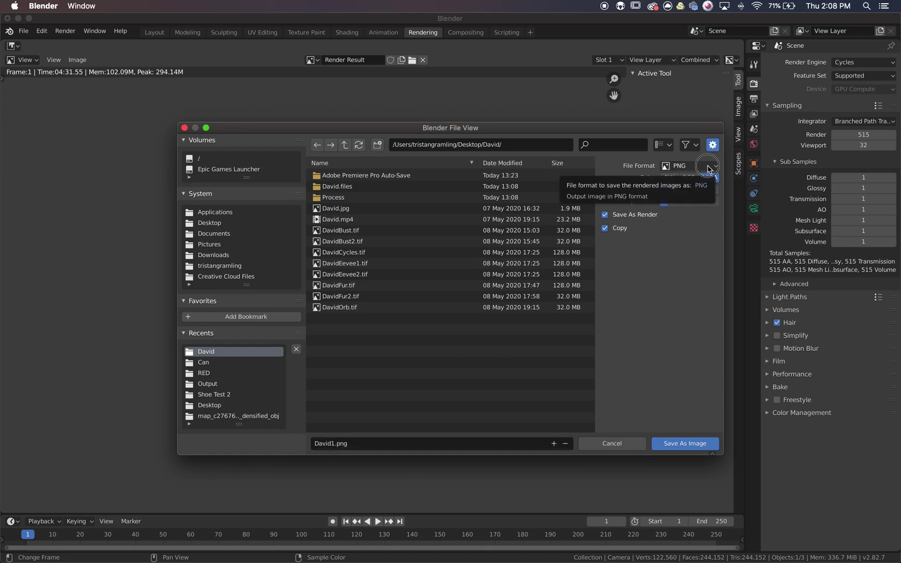
Save it as David1.tif, a 16-bit uncompressed TIFF
{"action": "left_click", "coordinate": [710, 166]}
{"action": "left_click", "coordinate": [663, 264]}
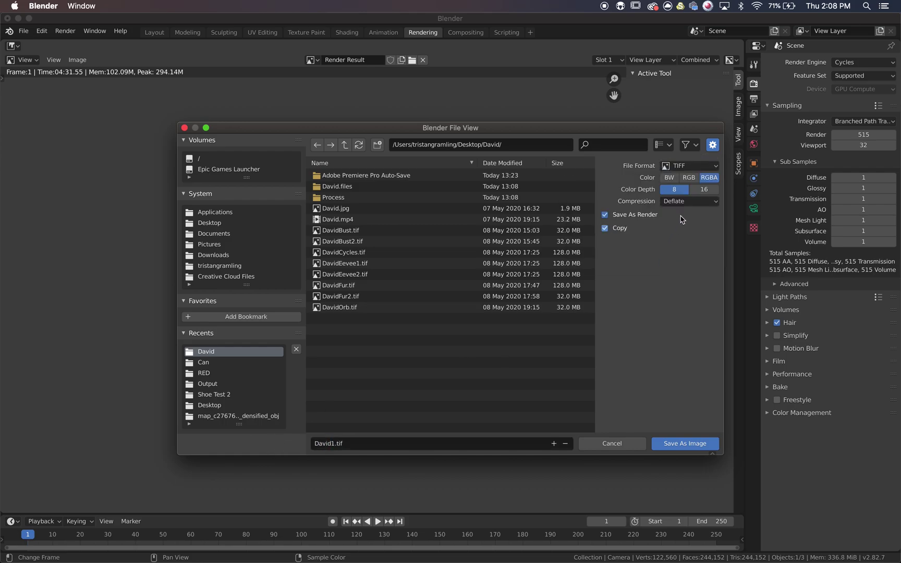
{"action": "left_click", "coordinate": [702, 191]}
{"action": "left_click", "coordinate": [697, 202]}
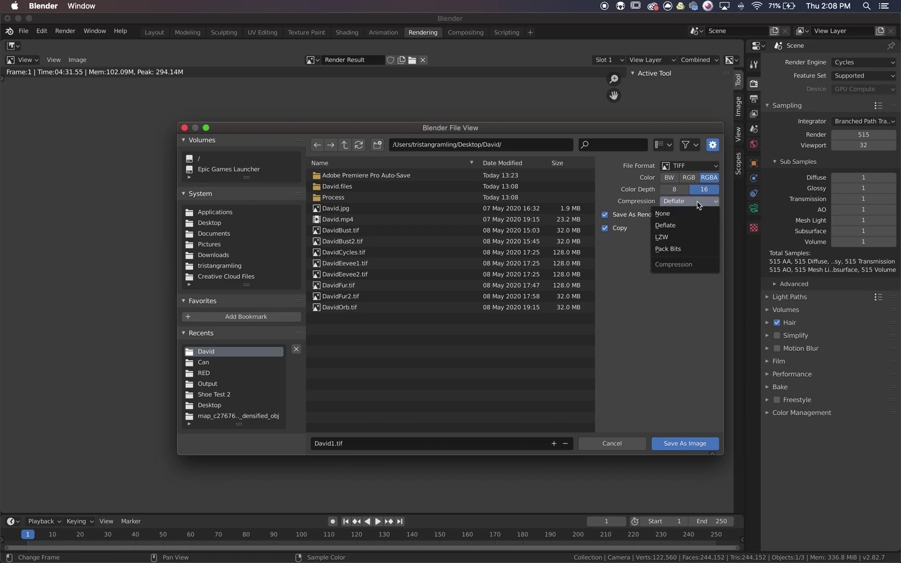
{"action": "left_click", "coordinate": [688, 216]}
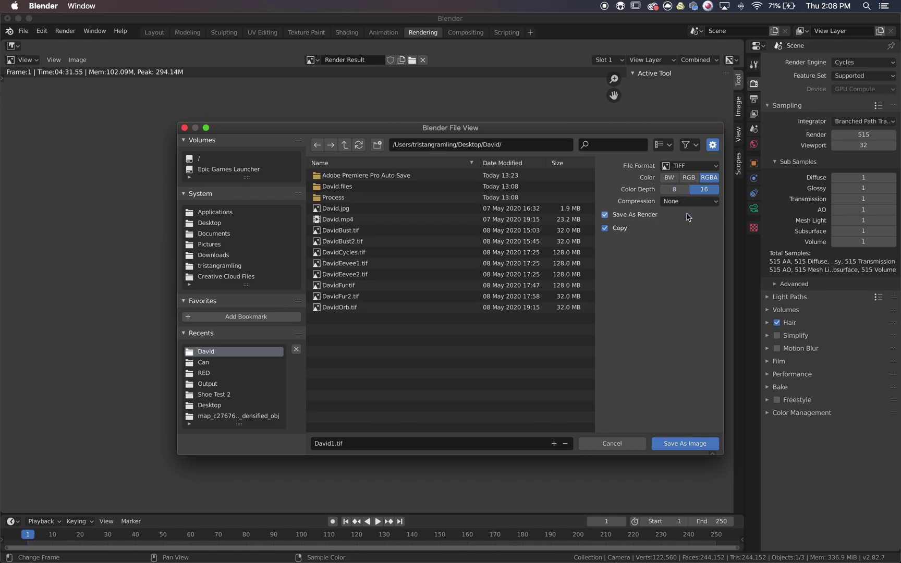
{"action": "left_click", "coordinate": [678, 444]}
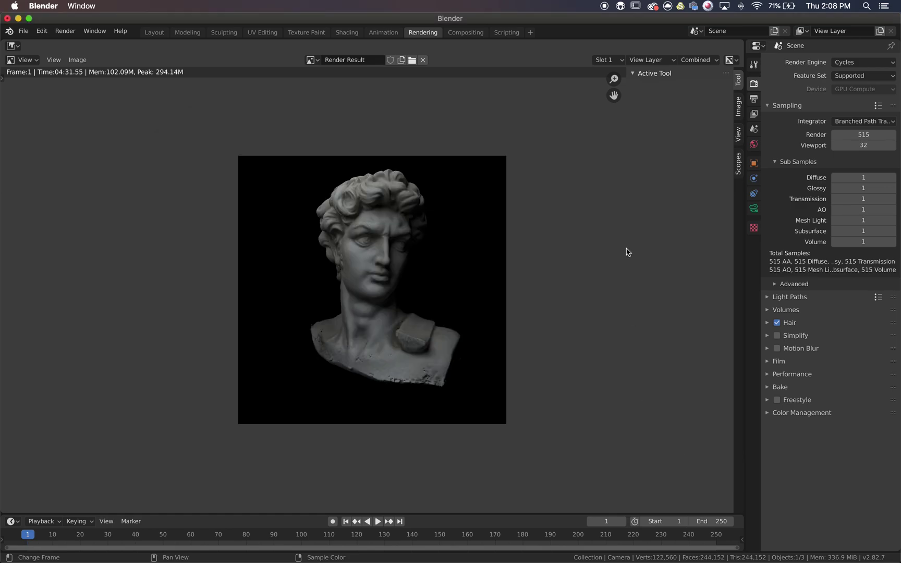
Make the empty Slot 2 the active render slot and return to Layout
{"action": "left_click", "coordinate": [605, 60]}
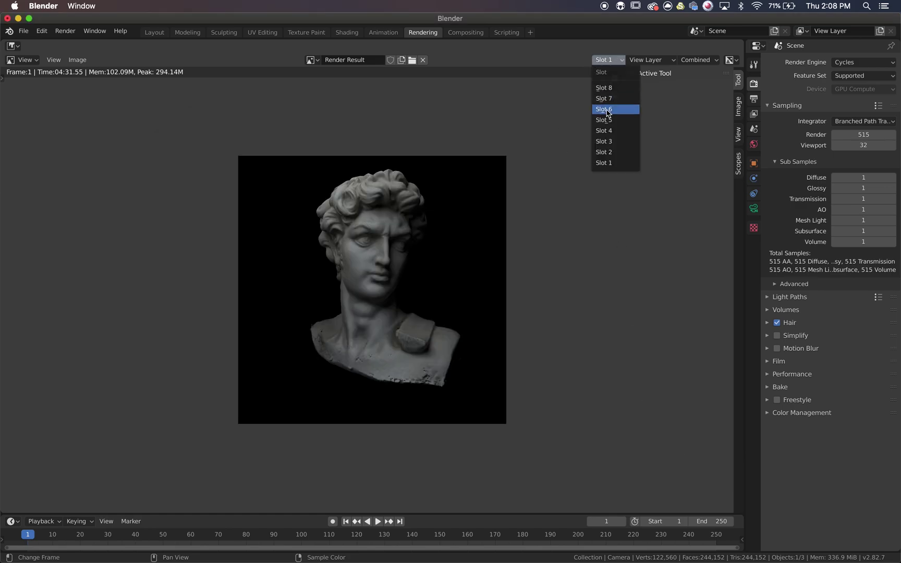
{"action": "left_click", "coordinate": [612, 152]}
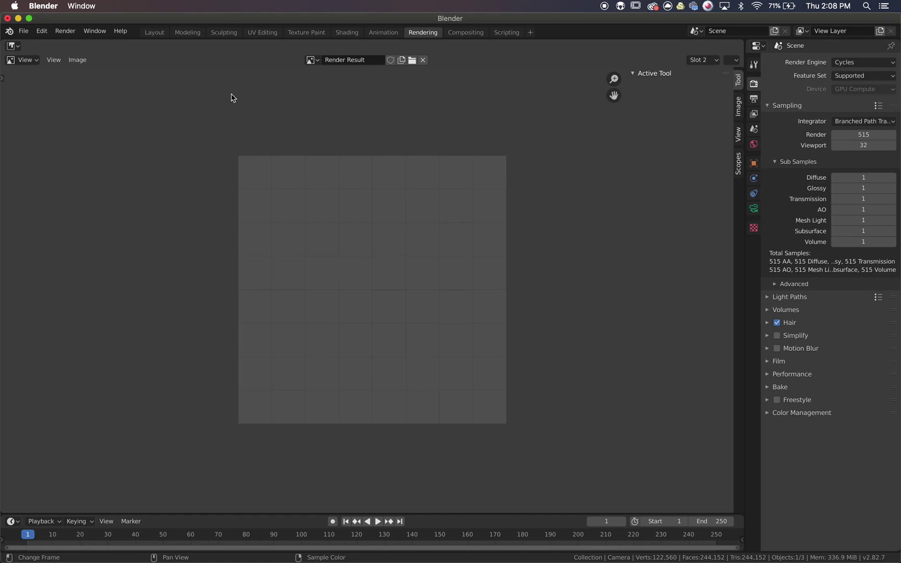
{"action": "left_click", "coordinate": [154, 32]}
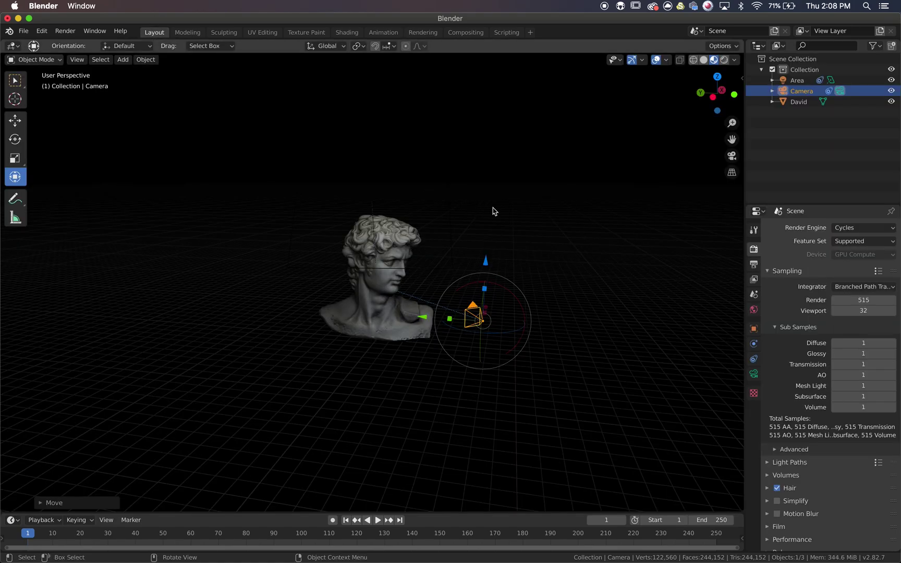
Orbit and zoom the viewport in close on David's face
{"action": "left_click", "coordinate": [734, 60]}
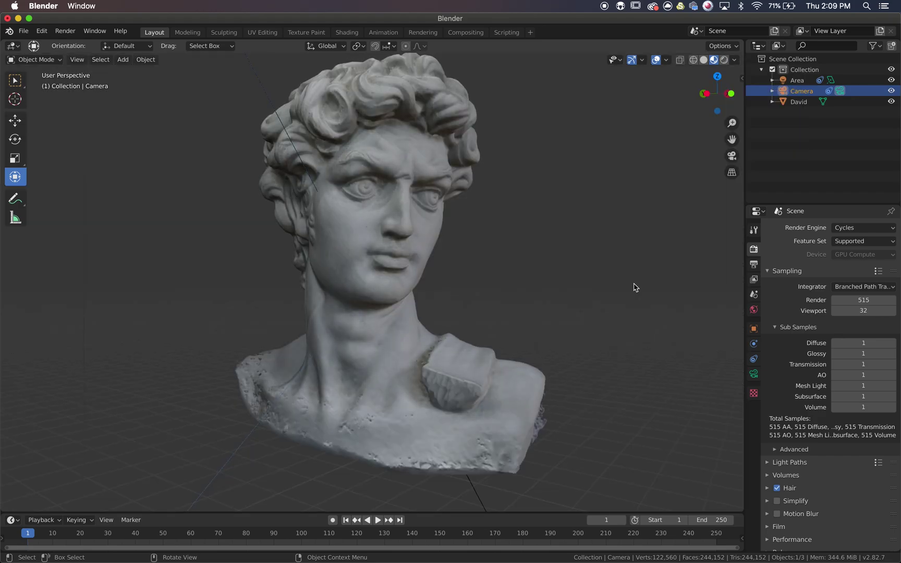
{"action": "middle_click_drag", "start_coordinate": [635, 287], "coordinate": [469, 258]}
{"action": "scroll", "coordinate": [468, 257], "scroll_direction": "up", "scroll_amount": 8}
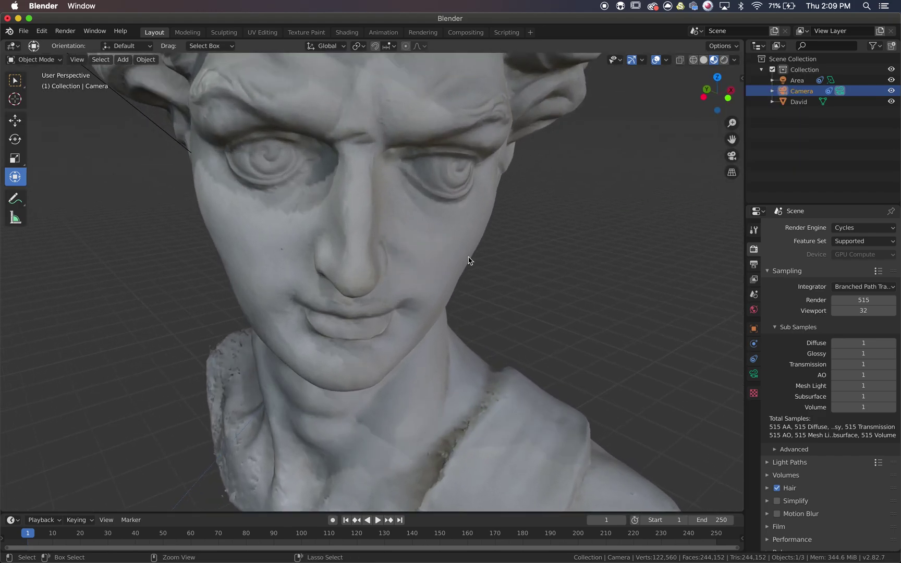
{"action": "scroll", "coordinate": [469, 258], "scroll_direction": "up", "scroll_amount": 4}
{"action": "scroll", "coordinate": [469, 259], "scroll_direction": "down", "scroll_amount": 2}
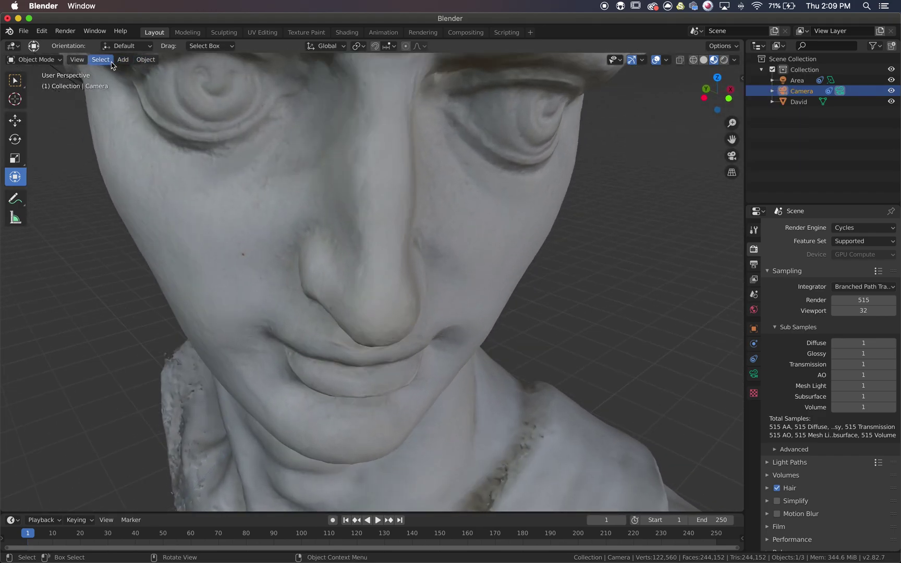
Align the active camera to this view and raise its focal length to 46 mm
{"action": "left_click", "coordinate": [78, 61]}
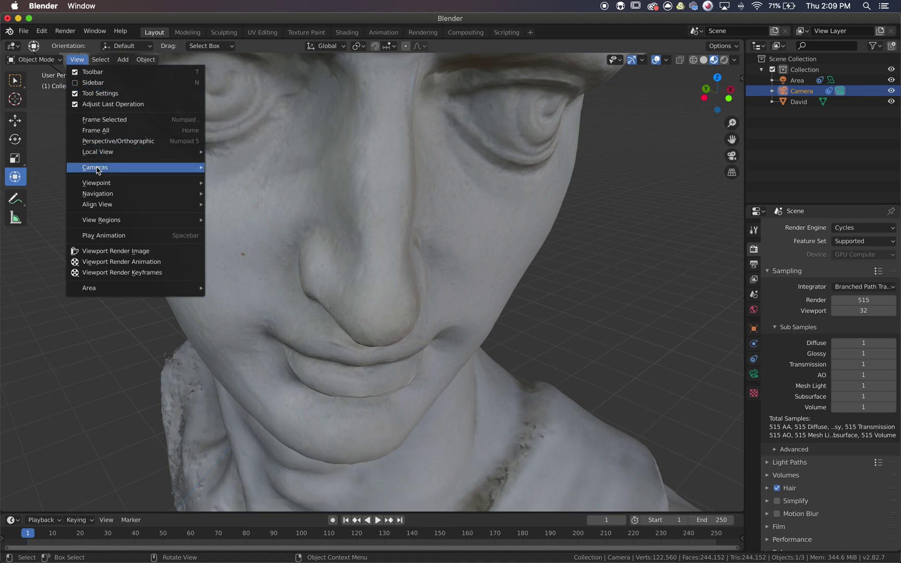
{"action": "mouse_move", "coordinate": [117, 206]}
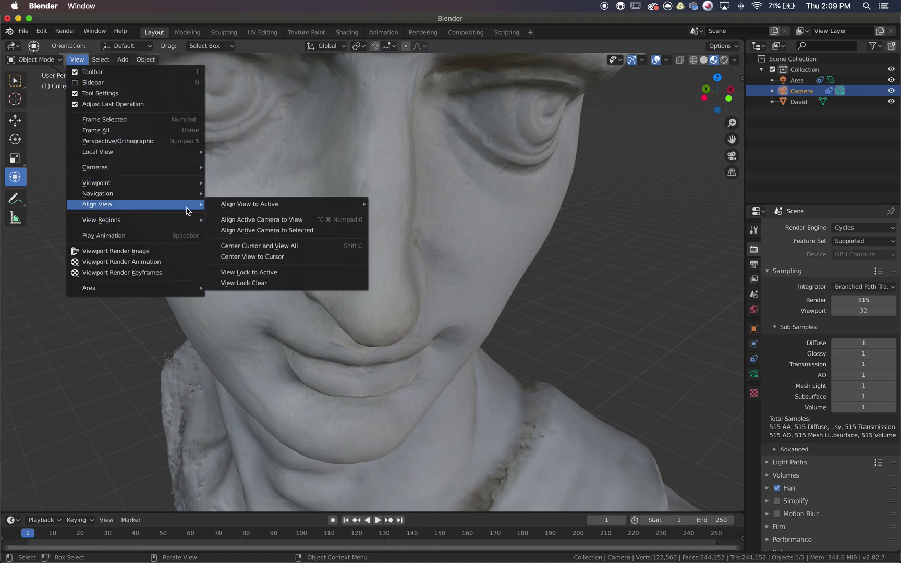
{"action": "left_click", "coordinate": [248, 223]}
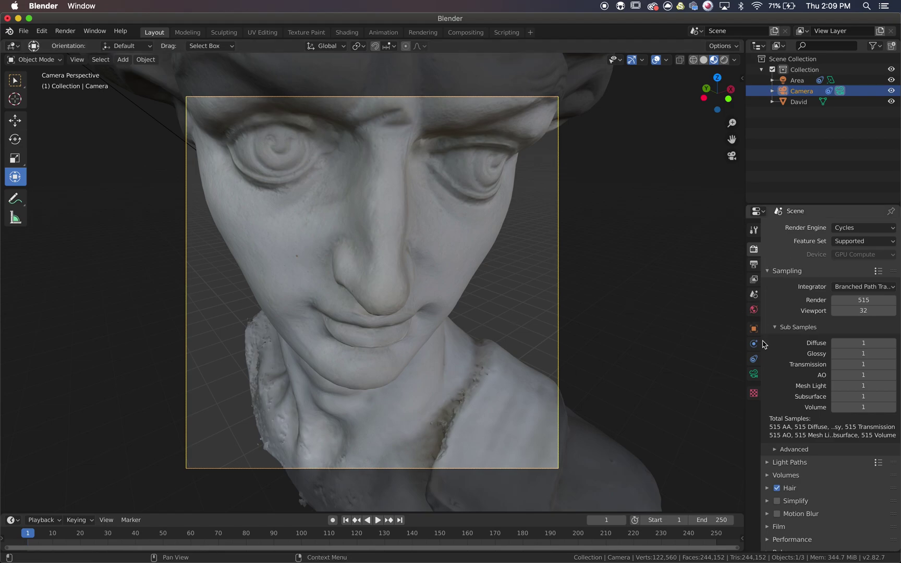
{"action": "left_click", "coordinate": [753, 374]}
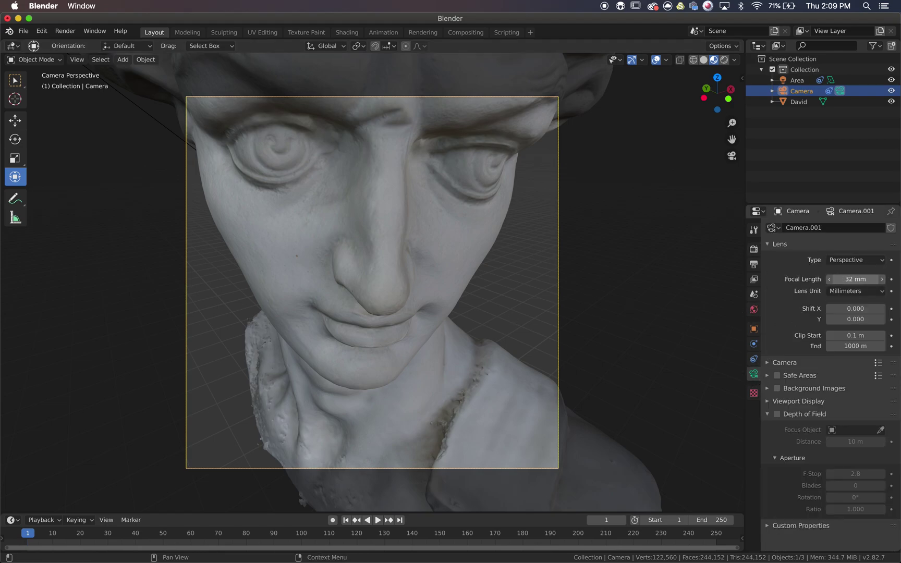
{"action": "mouse_move", "coordinate": [855, 279]}
{"action": "left_mouse_down"}
{"action": "mouse_move", "coordinate": [889, 279]}
{"action": "mouse_move", "coordinate": [845, 279]}
{"action": "left_mouse_up"}
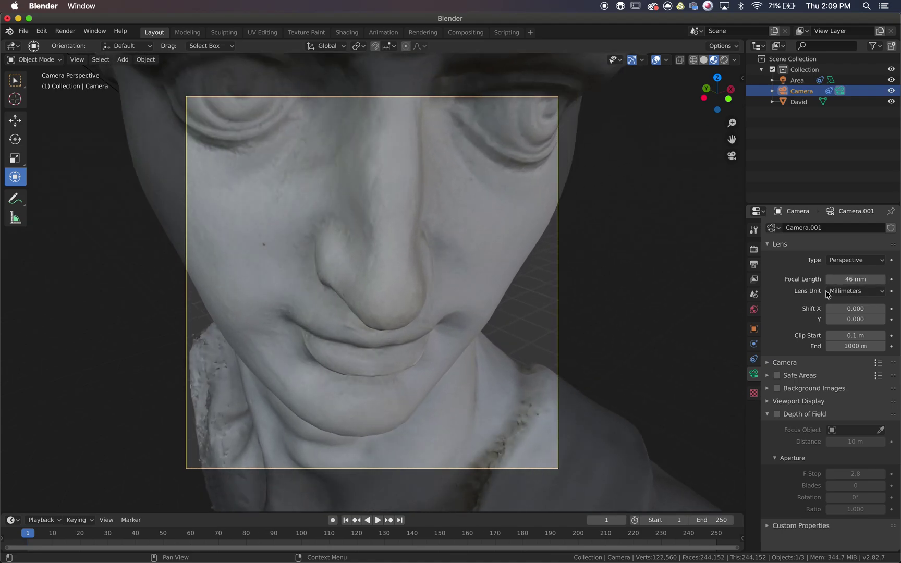
Turn on camera depth of field, focused at 2 m with an F-Stop of 0.5
{"action": "left_click", "coordinate": [777, 414]}
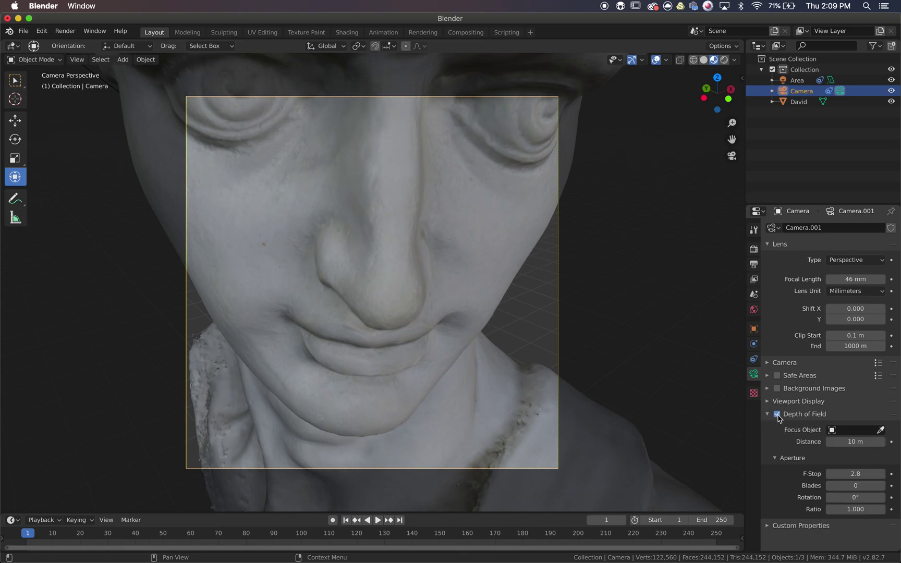
{"action": "left_click", "coordinate": [846, 474]}
{"action": "type", "text": "1"}
{"action": "key", "text": "Return"}
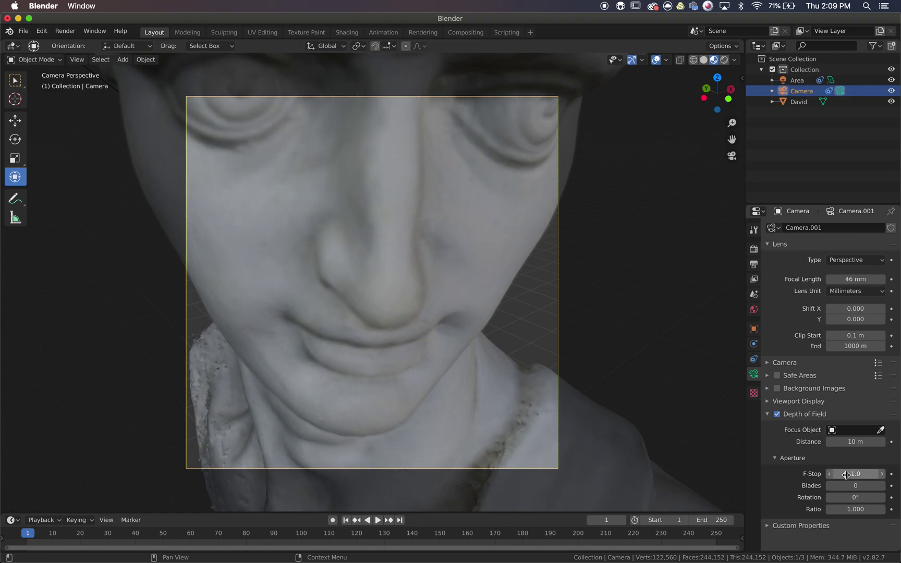
{"action": "mouse_move", "coordinate": [858, 442]}
{"action": "left_mouse_down"}
{"action": "mouse_move", "coordinate": [834, 441]}
{"action": "mouse_move", "coordinate": [861, 444]}
{"action": "mouse_move", "coordinate": [848, 444]}
{"action": "left_mouse_up"}
{"action": "left_click", "coordinate": [864, 444]}
{"action": "key", "text": "Left"}
{"action": "key", "text": "Right"}
{"action": "key", "text": "Right"}
{"action": "key", "text": "Right"}
{"action": "key", "text": "Right"}
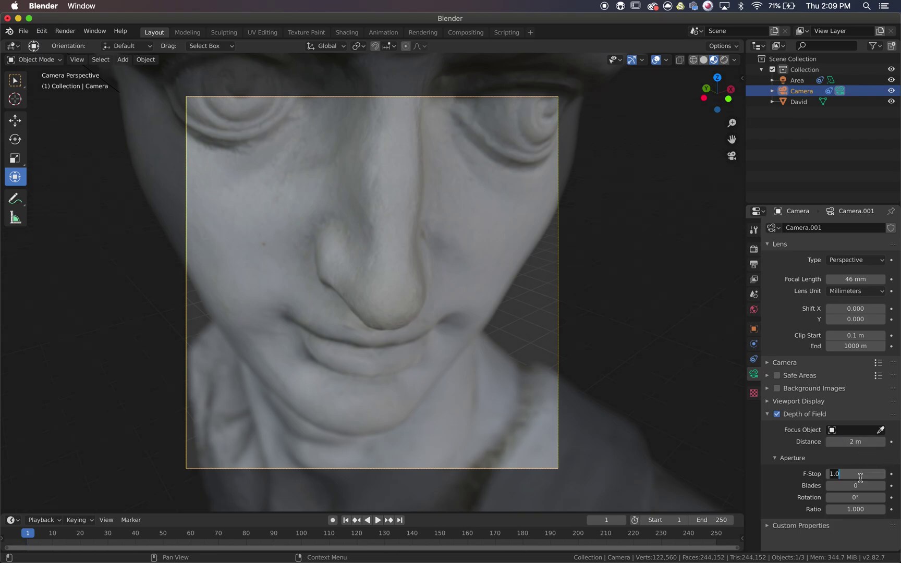
{"action": "key", "text": "KP_0"}
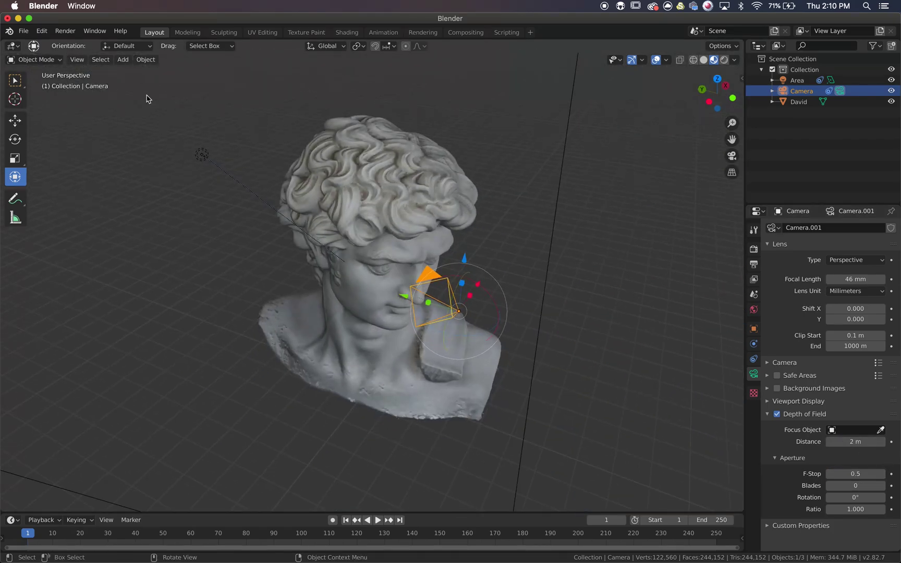
Add a cube mesh and scale it up about 3.9 times around the bust
{"action": "left_click", "coordinate": [100, 61]}
{"action": "left_click", "coordinate": [123, 59]}
{"action": "mouse_move", "coordinate": [151, 73]}
{"action": "left_click", "coordinate": [236, 85]}
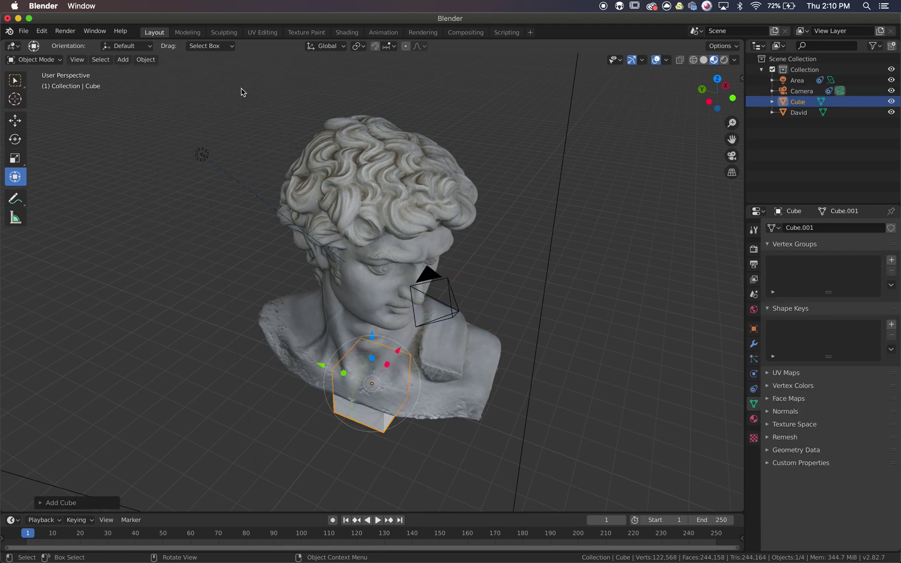
{"action": "key", "text": "s"}
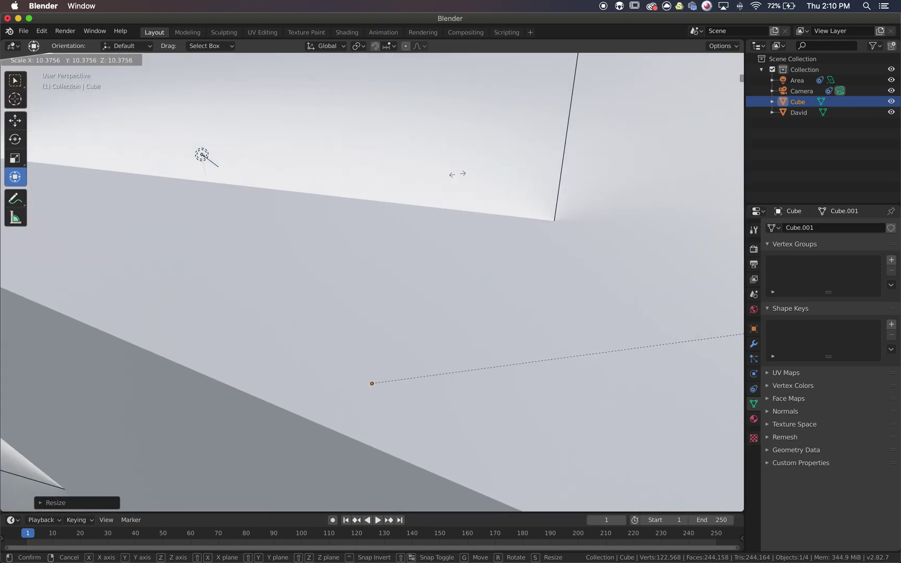
{"action": "left_click", "coordinate": [545, 201]}
{"action": "scroll", "coordinate": [549, 203], "scroll_direction": "down", "scroll_amount": 7}
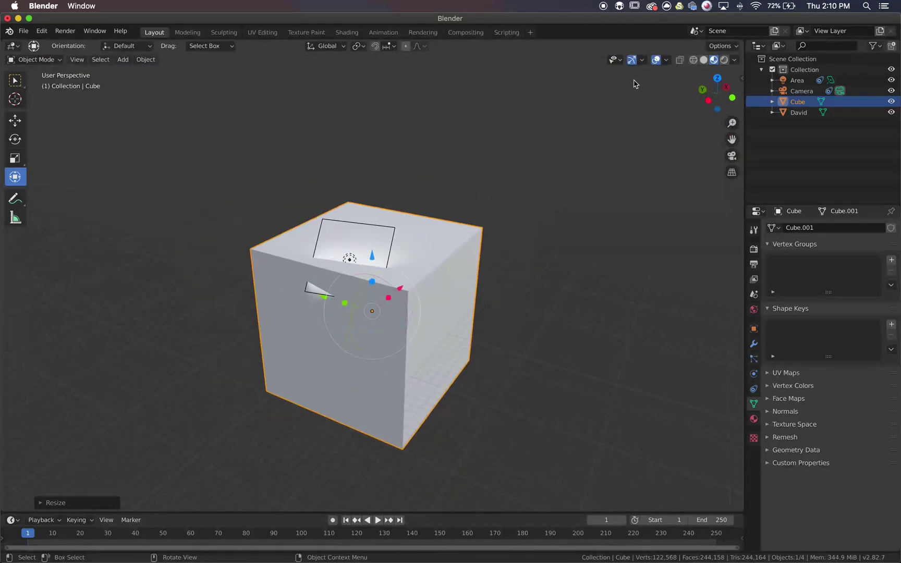
Switch to solid shading with X-Ray on to see the bust inside the cube
{"action": "left_click", "coordinate": [798, 112]}
{"action": "left_click", "coordinate": [704, 61]}
{"action": "left_click", "coordinate": [735, 60]}
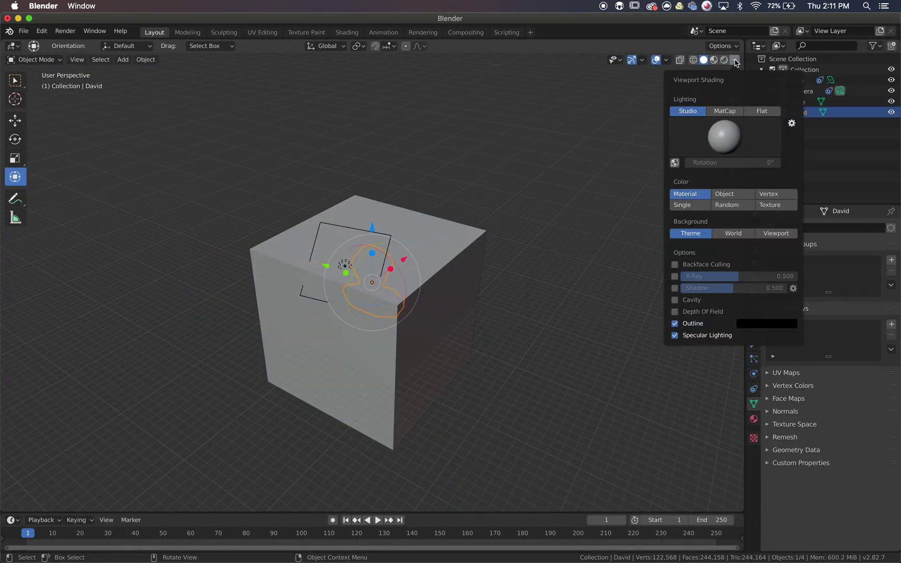
{"action": "left_click", "coordinate": [675, 277]}
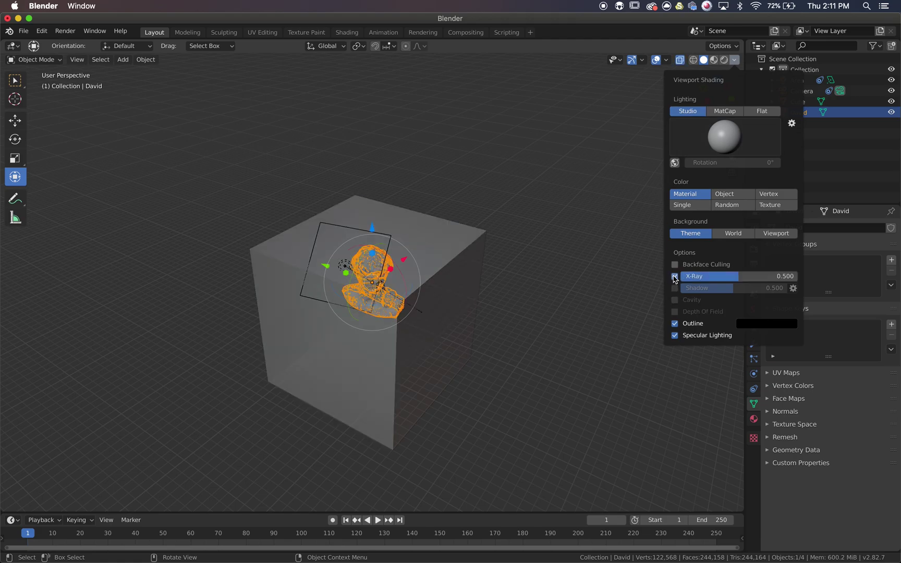
{"action": "scroll", "coordinate": [603, 311], "scroll_direction": "left", "scroll_amount": 5}
{"action": "scroll", "coordinate": [531, 267], "scroll_direction": "up", "scroll_amount": 5}
Raise the cube along Z so it encloses the bust, then turn X-Ray off
{"action": "left_click", "coordinate": [531, 268]}
{"action": "scroll", "coordinate": [537, 253], "scroll_direction": "up", "scroll_amount": 2}
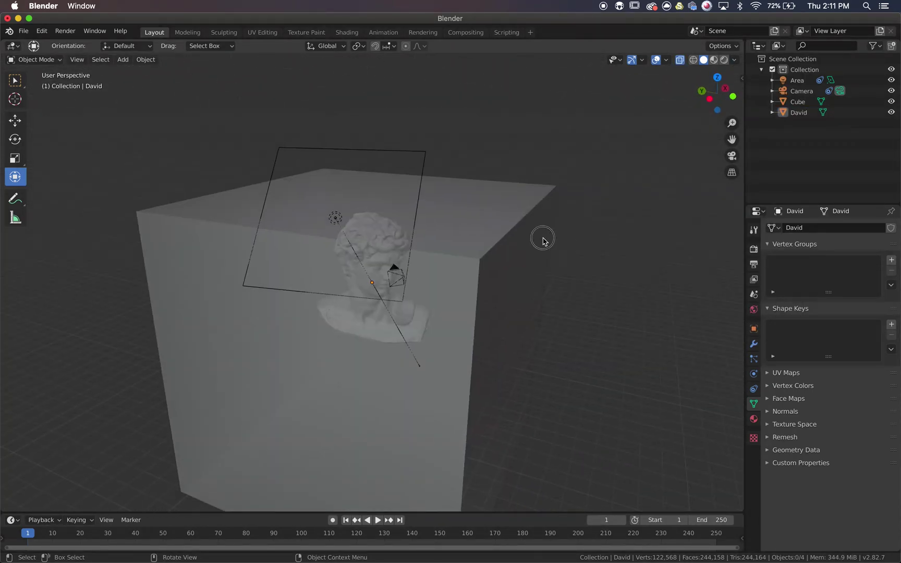
{"action": "left_click", "coordinate": [541, 238]}
{"action": "key", "text": "g"}
{"action": "key", "text": "z"}
{"action": "left_click", "coordinate": [553, 193]}
{"action": "scroll", "coordinate": [672, 274], "scroll_direction": "right", "scroll_amount": 5}
{"action": "scroll", "coordinate": [673, 245], "scroll_direction": "down", "scroll_amount": 5}
{"action": "left_click", "coordinate": [735, 60]}
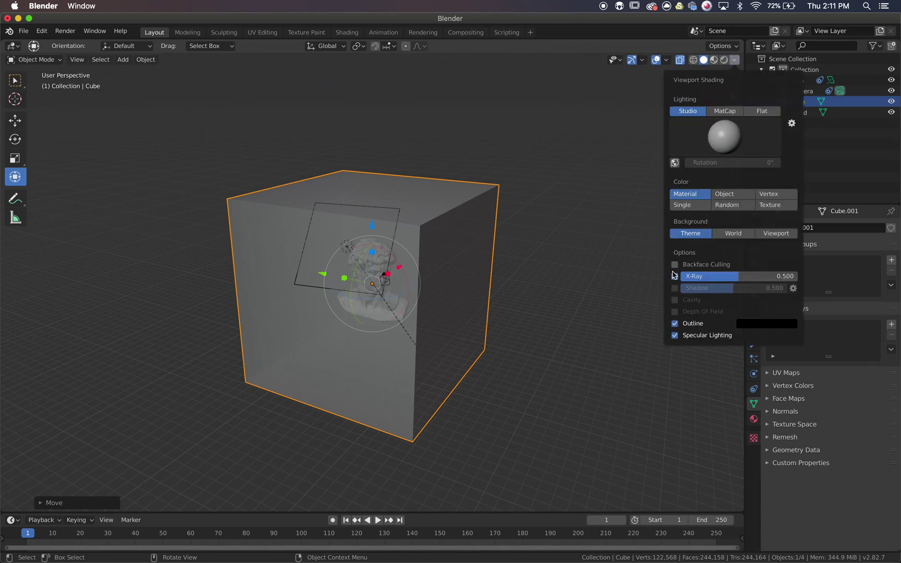
{"action": "left_click", "coordinate": [675, 277]}
{"action": "left_click", "coordinate": [754, 419]}
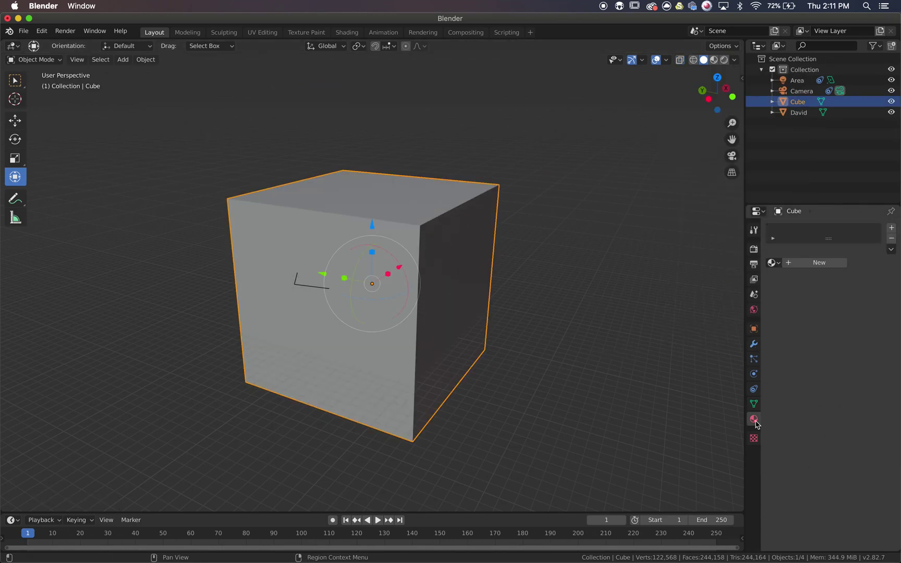
Create a new cube material using the Volume Scatter shader, shown in Material Preview
{"action": "left_click", "coordinate": [827, 262]}
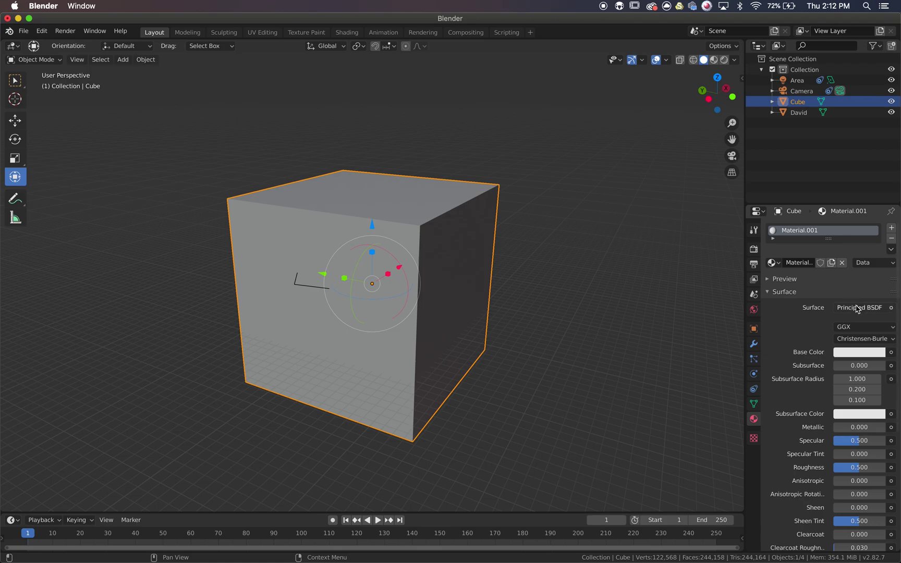
{"action": "left_click", "coordinate": [858, 309]}
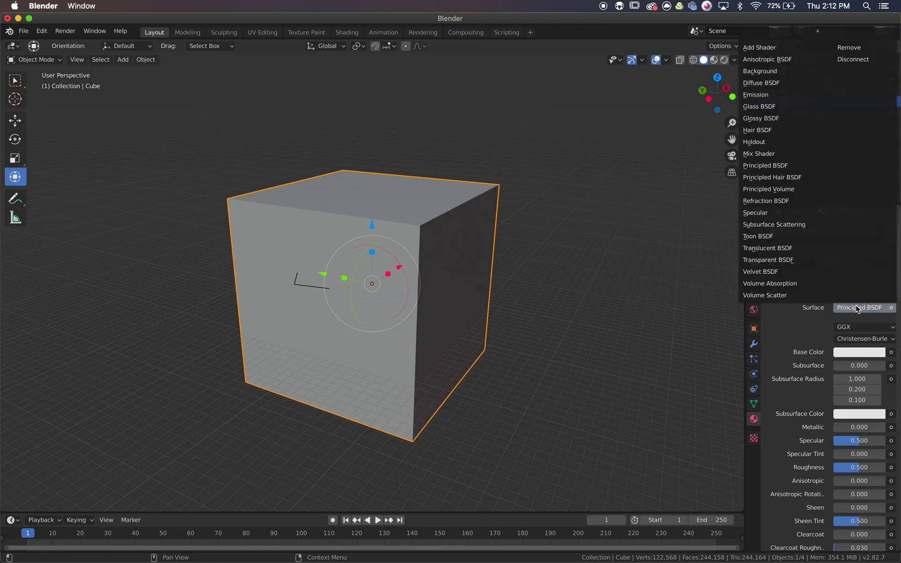
{"action": "left_click", "coordinate": [771, 296]}
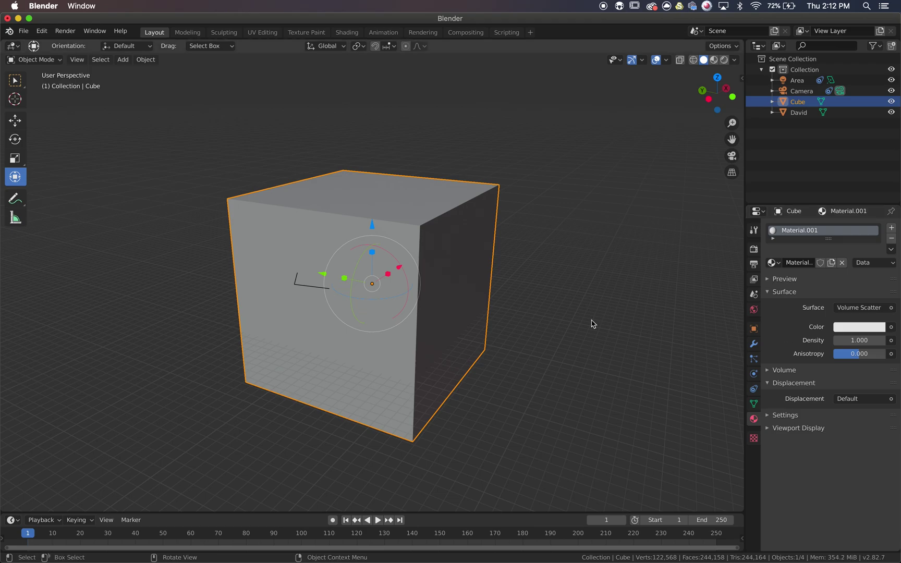
{"action": "left_click", "coordinate": [714, 60]}
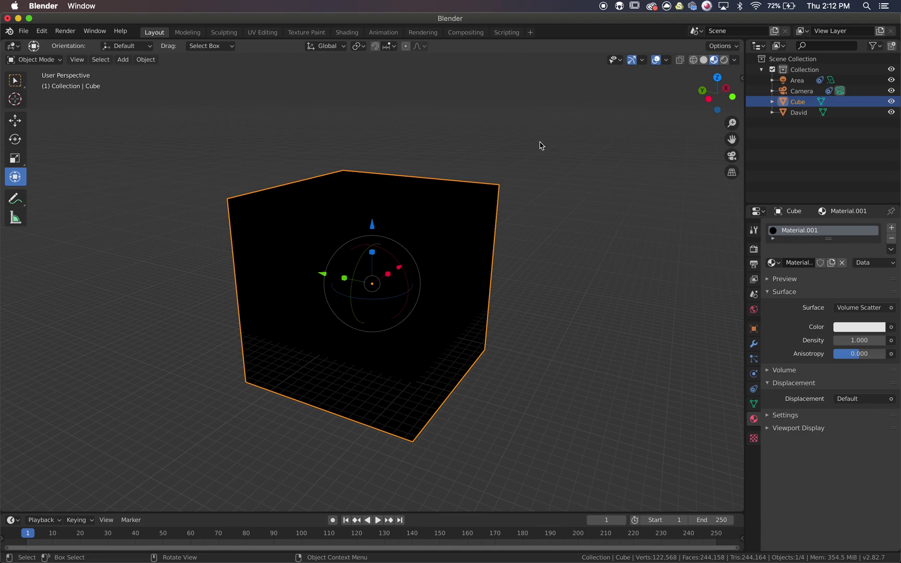
Connect the Volume Scatter node to the Material Output's Volume socket in Shading
{"action": "left_click", "coordinate": [353, 35]}
{"action": "key", "text": "Home"}
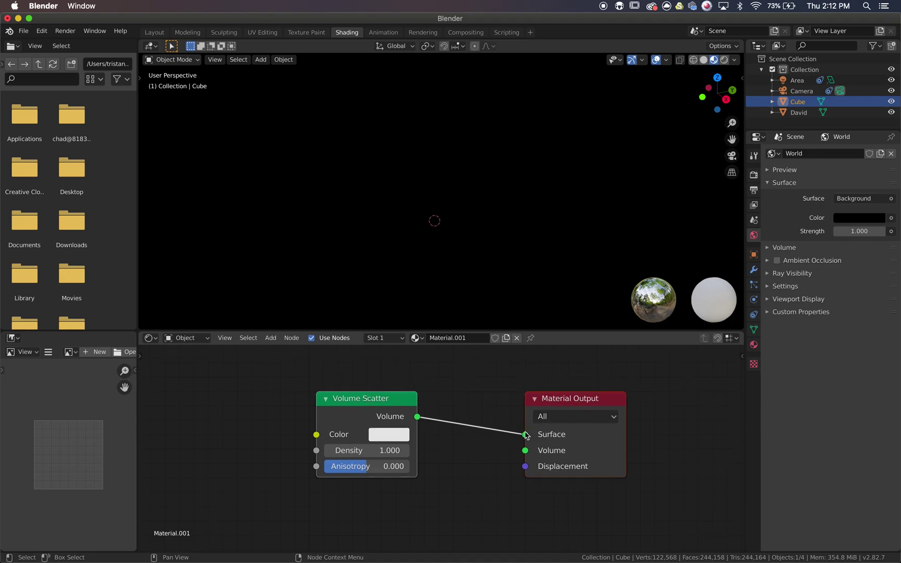
{"action": "left_click_drag", "start_coordinate": [526, 435], "coordinate": [526, 450]}
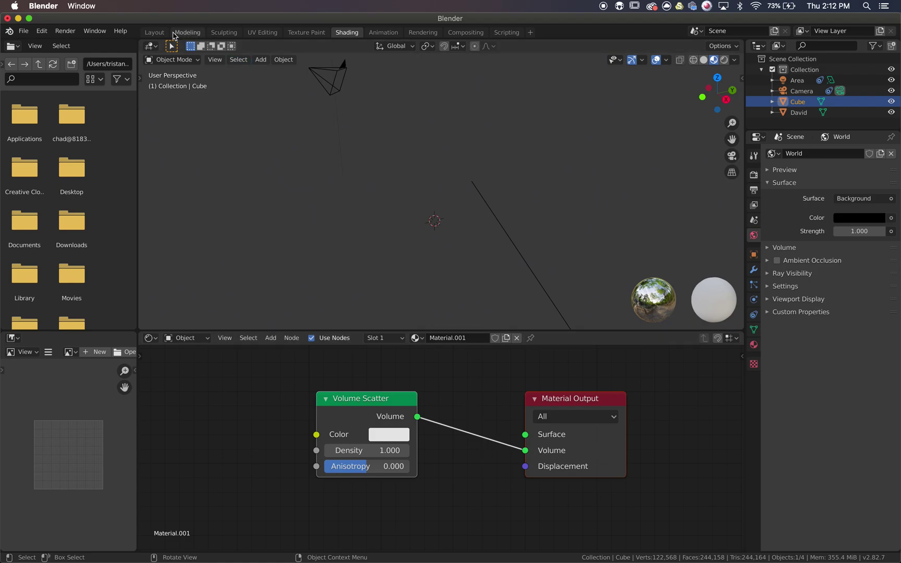
{"action": "left_click", "coordinate": [155, 33]}
Try Volume Scatter densities of 0.100 and 0.500, then settle on 0.050
{"action": "scroll", "coordinate": [487, 324], "scroll_direction": "left", "scroll_amount": 8}
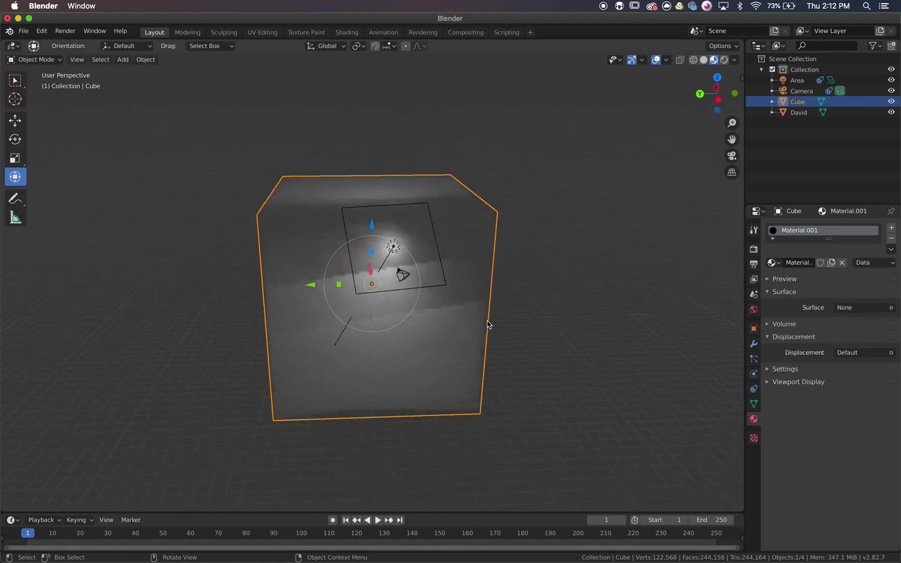
{"action": "scroll", "coordinate": [488, 324], "scroll_direction": "right", "scroll_amount": 8}
{"action": "scroll", "coordinate": [488, 325], "scroll_direction": "left", "scroll_amount": 2}
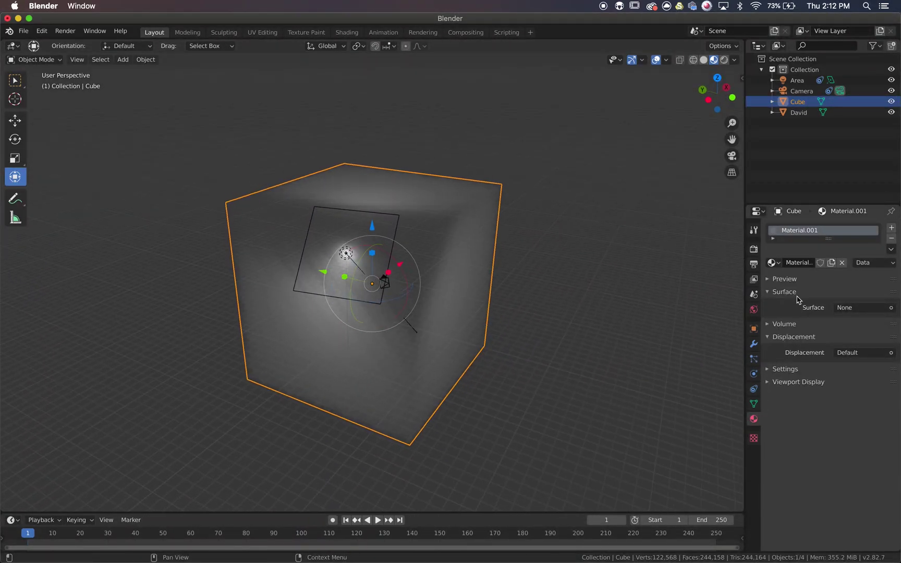
{"action": "left_click", "coordinate": [769, 325]}
{"action": "left_click", "coordinate": [860, 373]}
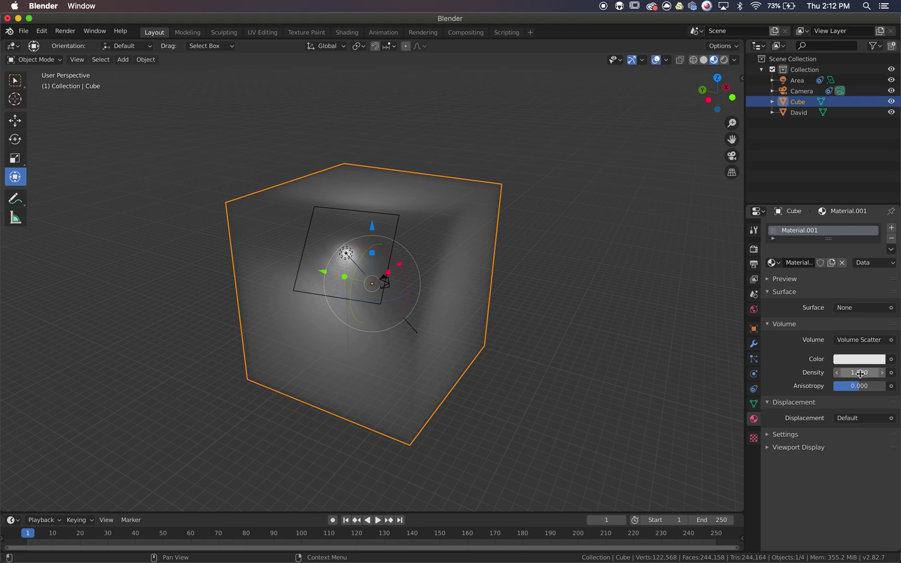
{"action": "type", "text": ".1"}
{"action": "key", "text": "Return"}
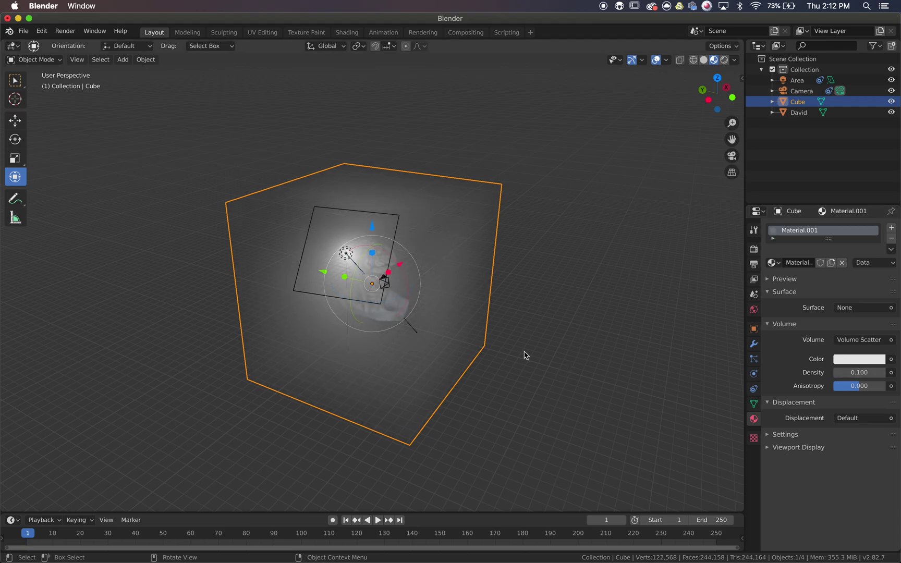
{"action": "scroll", "coordinate": [516, 347], "scroll_direction": "left", "scroll_amount": 5}
{"action": "scroll", "coordinate": [515, 350], "scroll_direction": "right", "scroll_amount": 5}
{"action": "scroll", "coordinate": [430, 312], "scroll_direction": "up", "scroll_amount": 5}
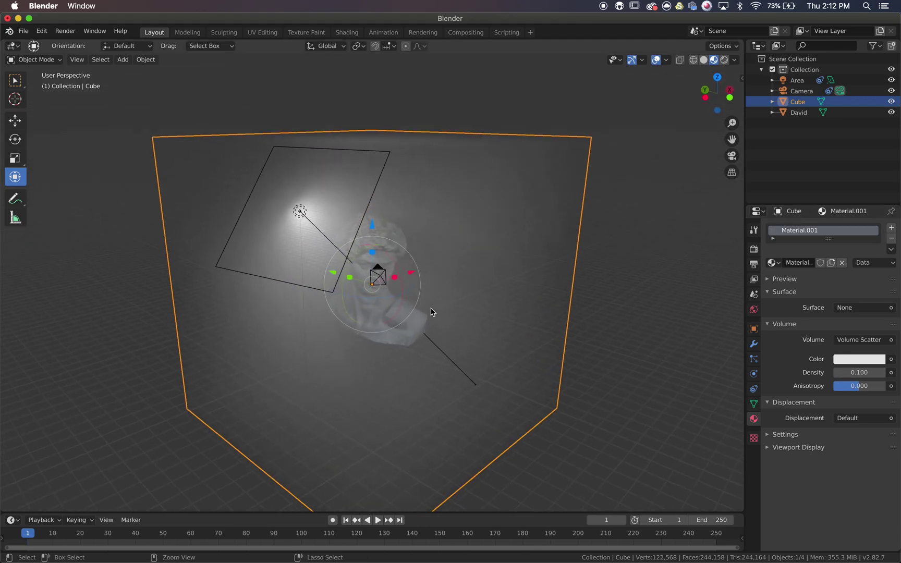
{"action": "left_click", "coordinate": [851, 373]}
{"action": "type", "text": ".5"}
{"action": "key", "text": "Return"}
{"action": "left_click", "coordinate": [854, 372]}
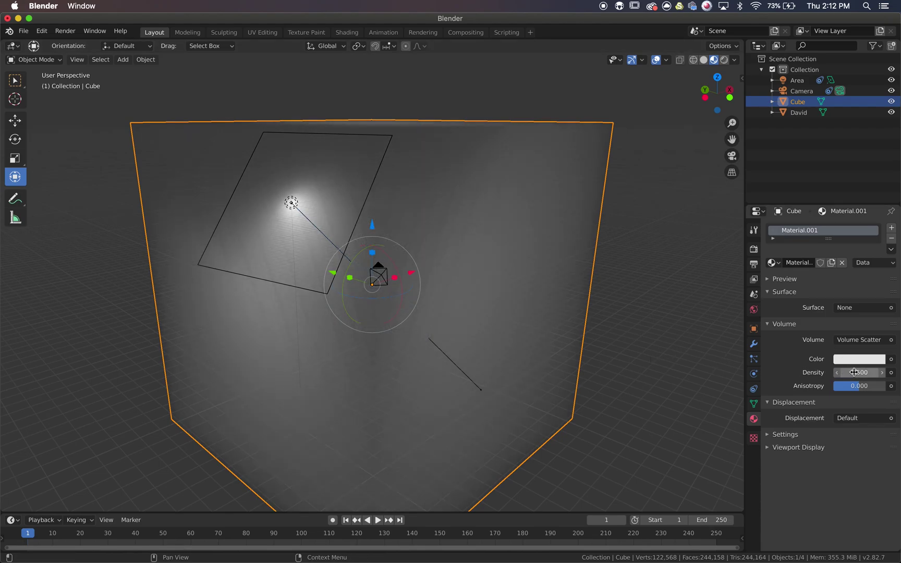
{"action": "type", "text": ".05"}
{"action": "key", "text": "Return"}
{"action": "scroll", "coordinate": [587, 366], "scroll_direction": "left", "scroll_amount": 5}
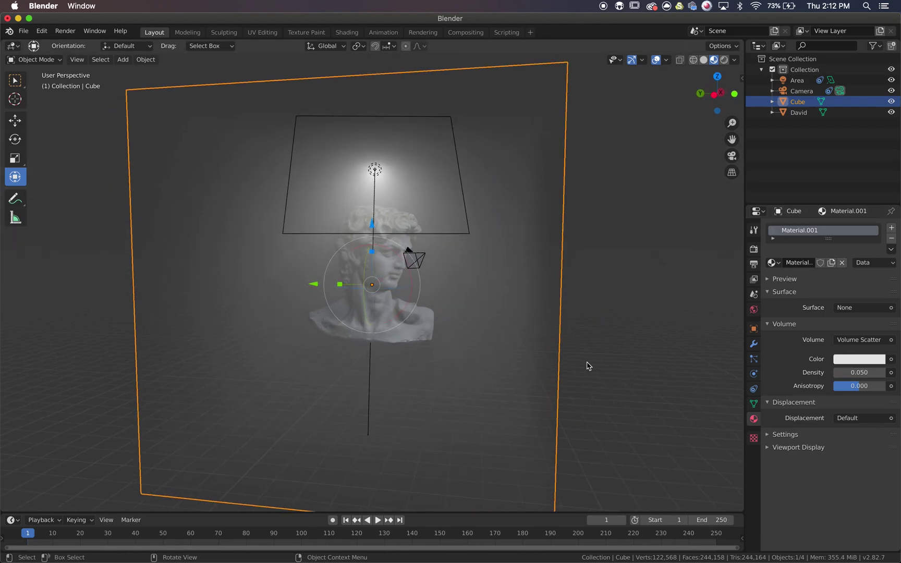
{"action": "scroll", "coordinate": [587, 366], "scroll_direction": "right", "scroll_amount": 2}
Look through the scene camera to check the thinner fog around David
{"action": "left_click", "coordinate": [734, 157]}
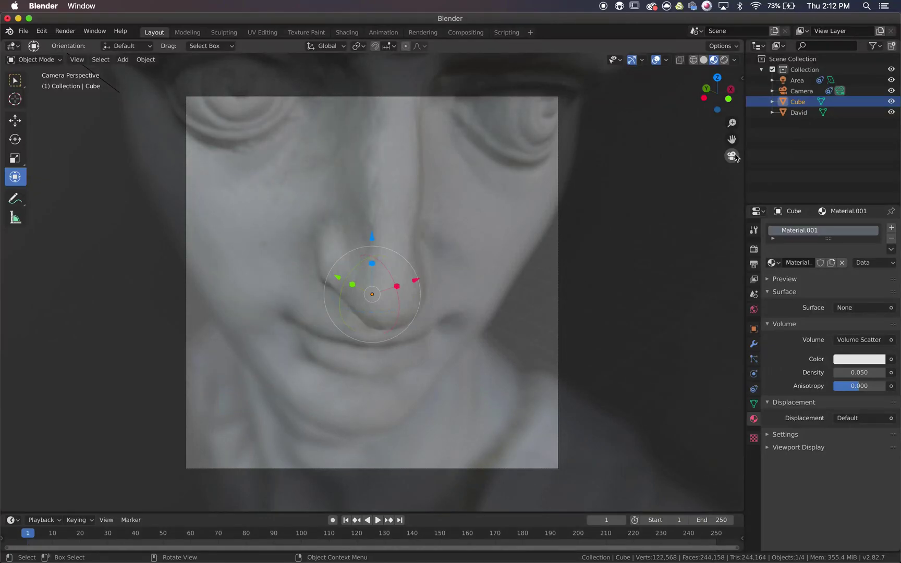
{"action": "scroll", "coordinate": [539, 351], "scroll_direction": "left", "scroll_amount": 5}
{"action": "scroll", "coordinate": [539, 351], "scroll_direction": "down", "scroll_amount": 5}
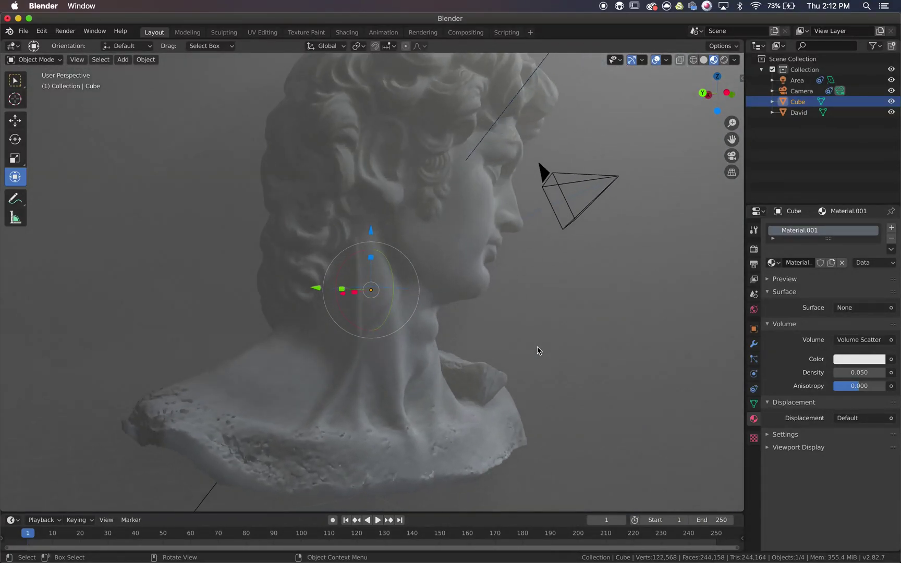
{"action": "scroll", "coordinate": [539, 351], "scroll_direction": "up", "scroll_amount": 4}
{"action": "scroll", "coordinate": [539, 350], "scroll_direction": "right", "scroll_amount": 5}
{"action": "left_click", "coordinate": [77, 59]}
Align the active camera to the side view and disable its depth of field
{"action": "mouse_move", "coordinate": [172, 204]}
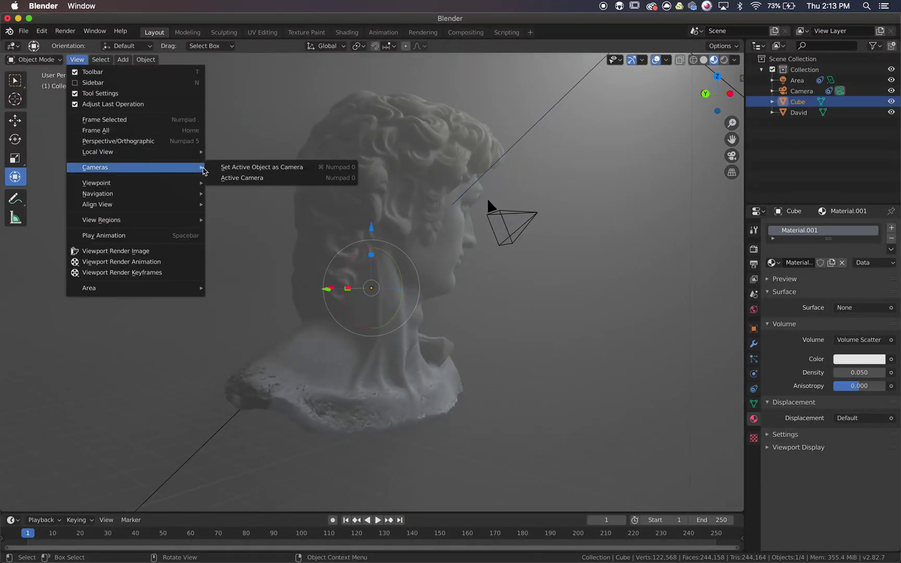
{"action": "left_click", "coordinate": [261, 222]}
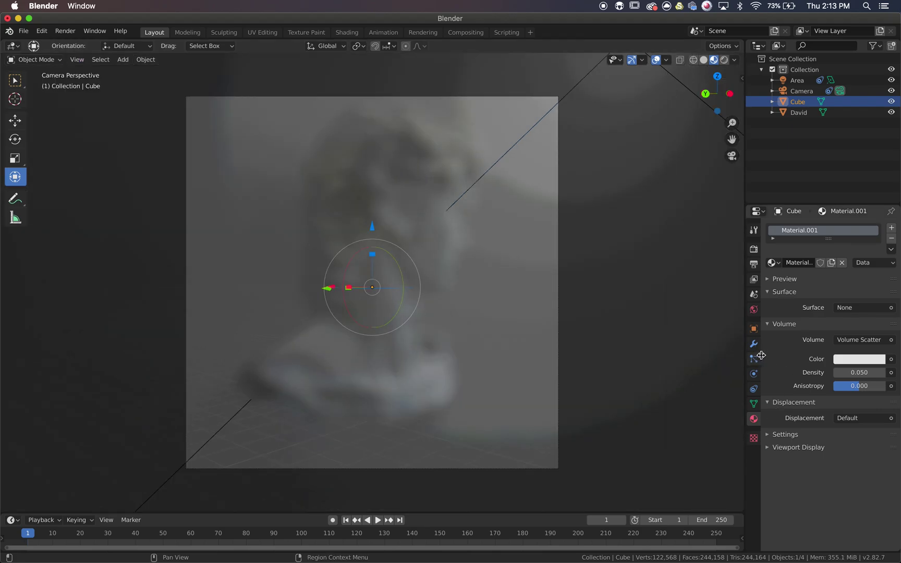
{"action": "left_click", "coordinate": [803, 91]}
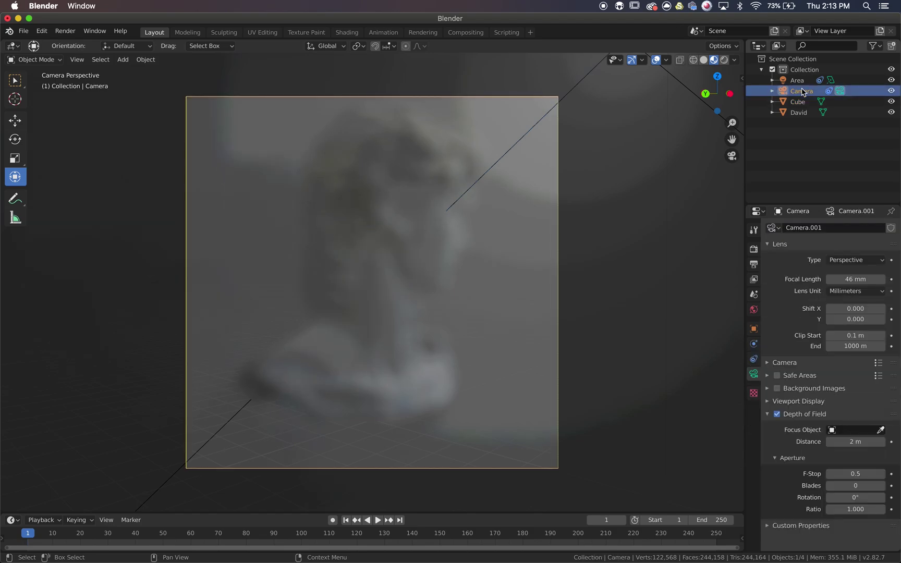
{"action": "left_click", "coordinate": [777, 414]}
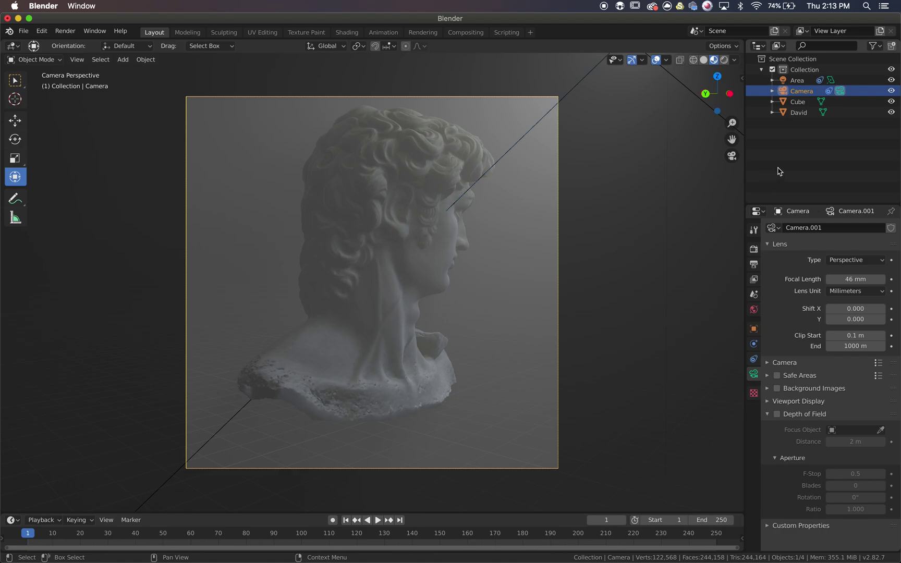
Render a still image of the camera view and show it in the Rendering workspace
{"action": "left_click", "coordinate": [753, 248]}
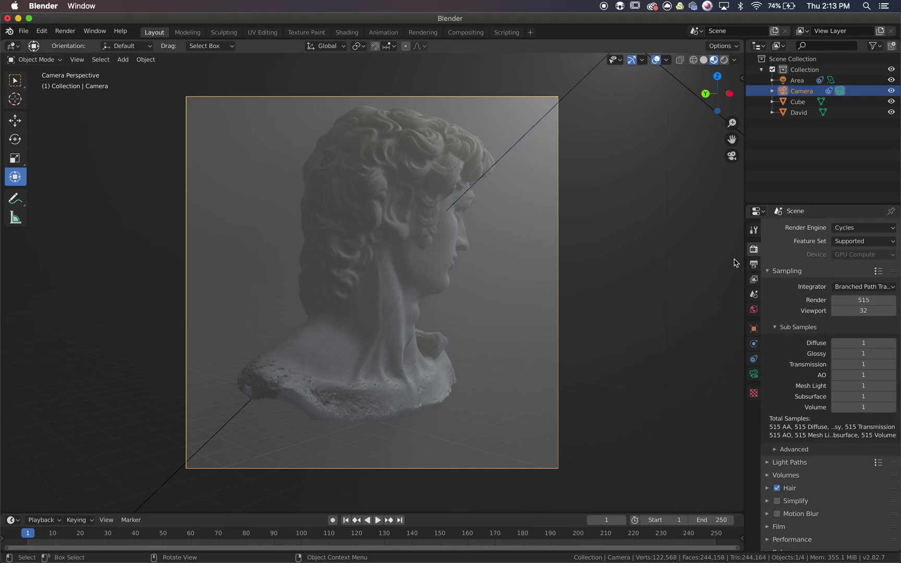
{"action": "left_click", "coordinate": [753, 265]}
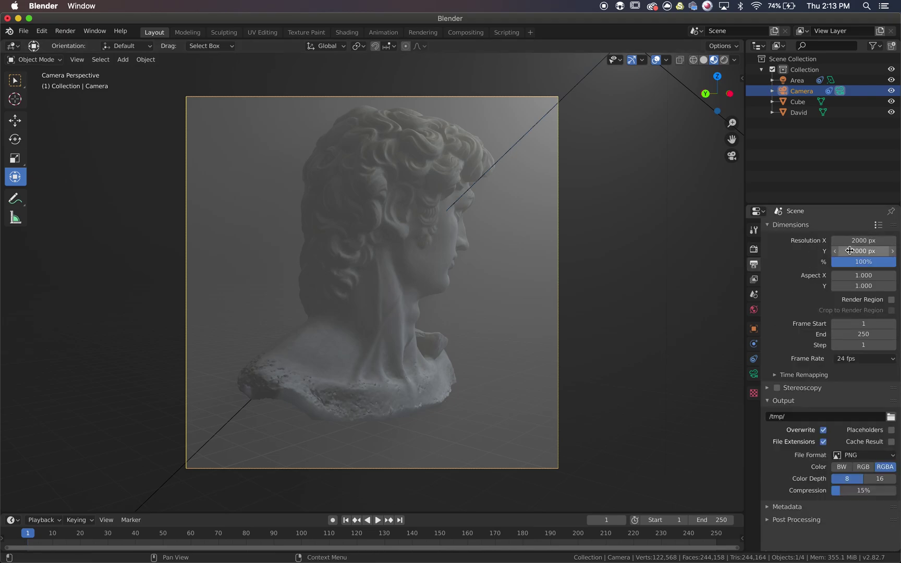
{"action": "left_click", "coordinate": [66, 31]}
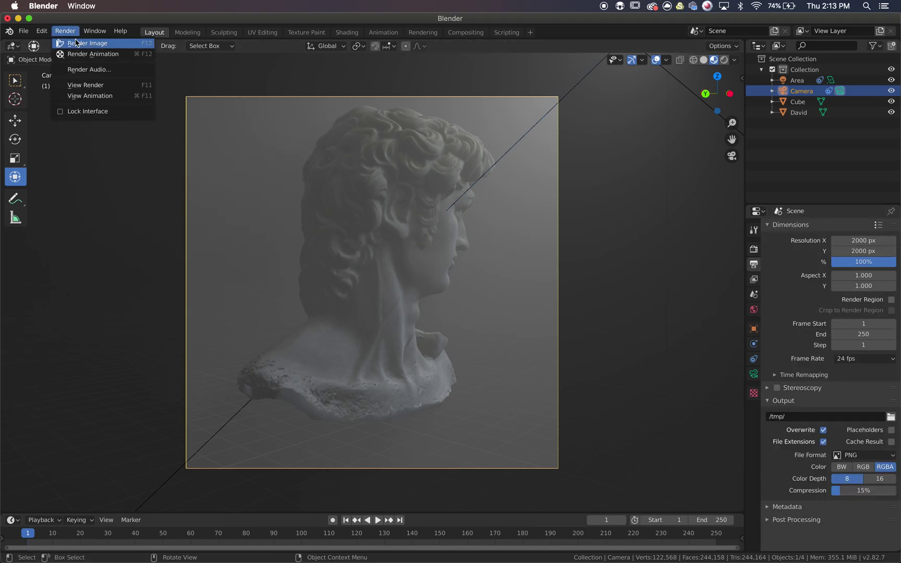
{"action": "left_click", "coordinate": [73, 39]}
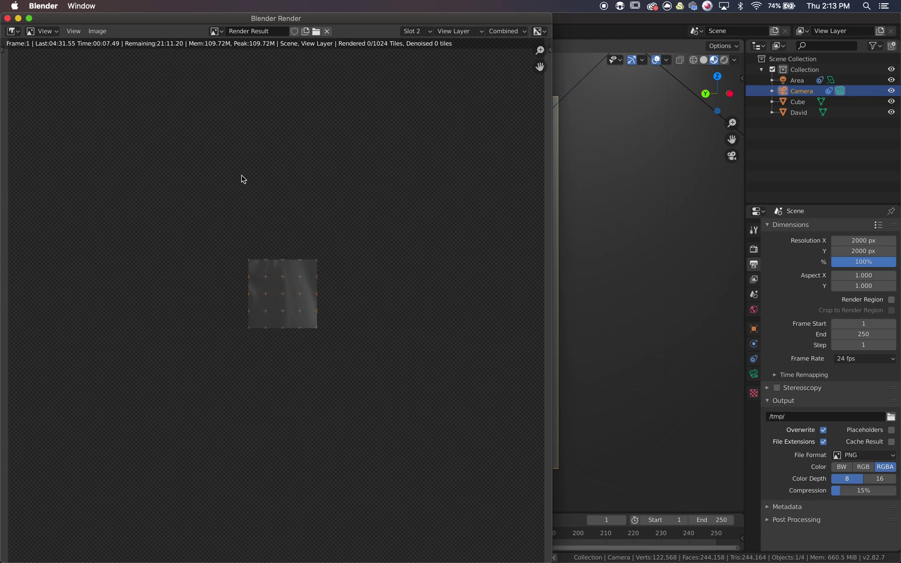
{"action": "left_click", "coordinate": [8, 18]}
{"action": "left_click", "coordinate": [423, 33]}
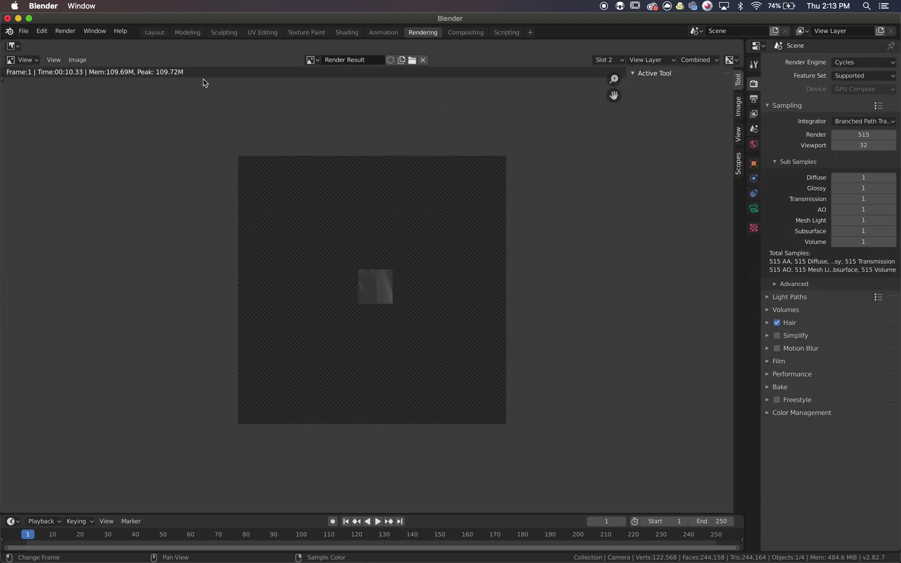
Add a Spot light to the scene and raise it above David's head
{"action": "left_click", "coordinate": [154, 32]}
{"action": "scroll", "coordinate": [532, 295], "scroll_direction": "down", "scroll_amount": 4}
{"action": "left_click", "coordinate": [123, 60]}
{"action": "left_click", "coordinate": [216, 215]}
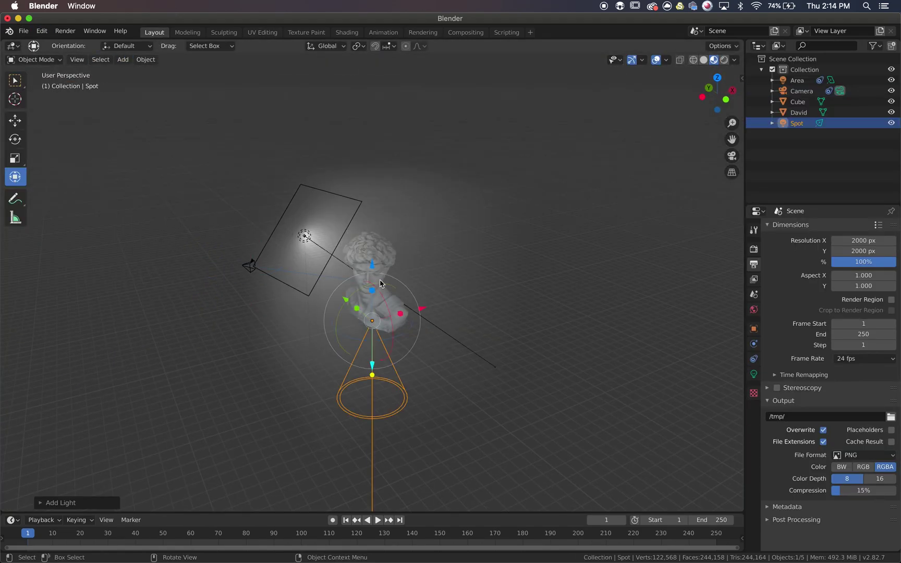
{"action": "left_click_drag", "start_coordinate": [371, 253], "coordinate": [373, 64]}
Make the spotlight blue with 20000 W power, checking it in rendered camera view
{"action": "left_click", "coordinate": [753, 374]}
{"action": "double_click", "coordinate": [852, 298]}
{"action": "type", "text": "1000"}
{"action": "left_click", "coordinate": [891, 80]}
{"action": "left_click", "coordinate": [855, 286]}
{"action": "left_click", "coordinate": [875, 165]}
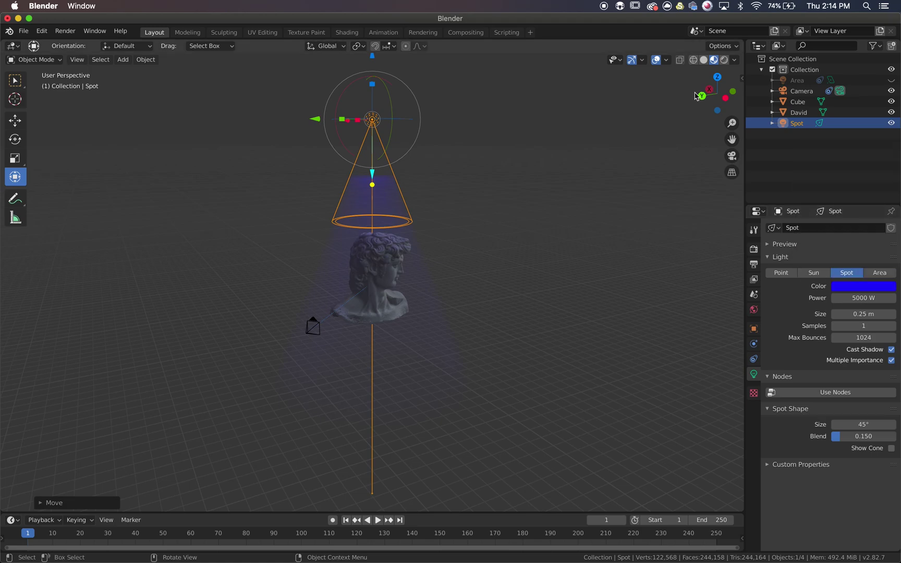
{"action": "left_click", "coordinate": [723, 60]}
{"action": "left_click", "coordinate": [732, 156]}
{"action": "double_click", "coordinate": [862, 299]}
{"action": "type", "text": "20"}
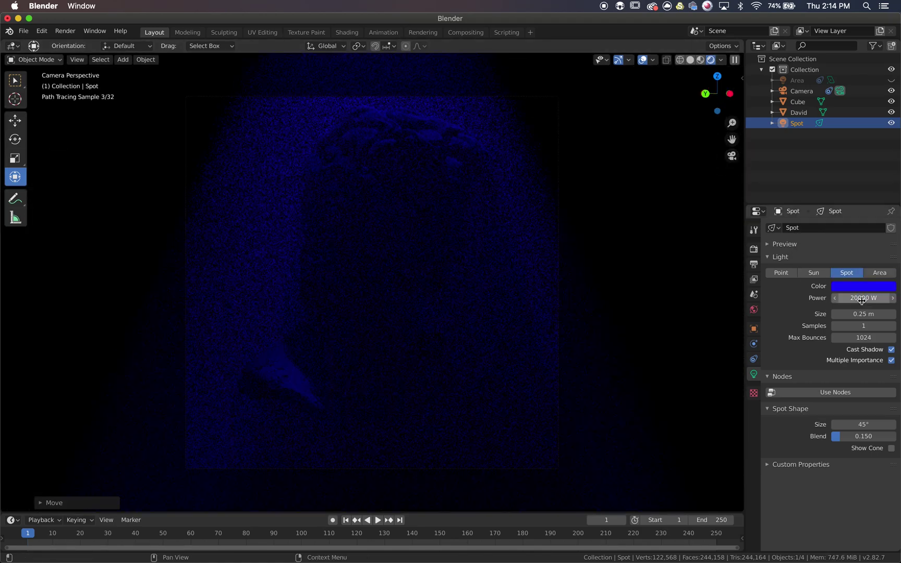
{"action": "type", "text": "000"}
{"action": "key", "text": "Return"}
{"action": "left_click", "coordinate": [891, 80]}
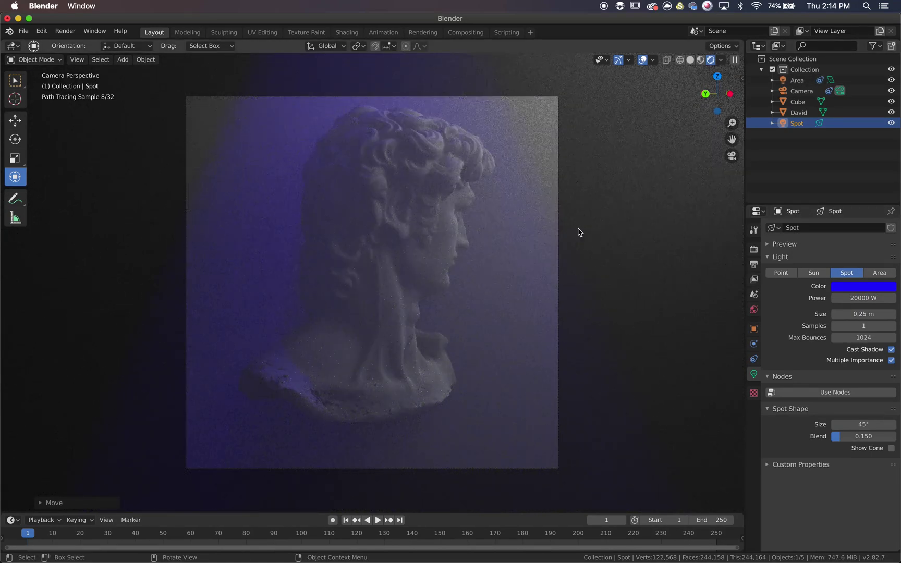
Orbit around David in Material Preview lit by the scene world
{"action": "scroll", "coordinate": [636, 242], "scroll_direction": "up", "scroll_amount": 5}
{"action": "scroll", "coordinate": [636, 242], "scroll_direction": "up", "scroll_amount": 5}
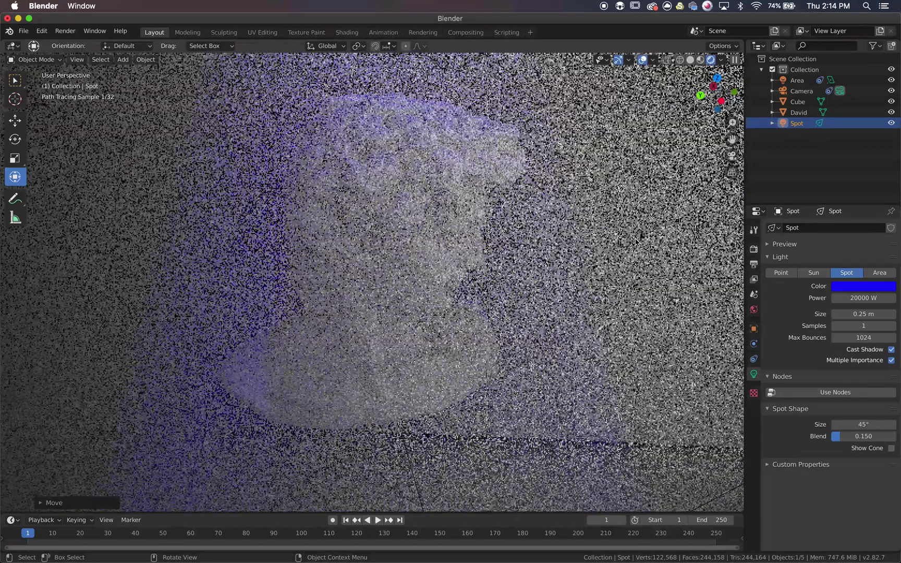
{"action": "middle_click_drag", "start_coordinate": [635, 243], "coordinate": [620, 273]}
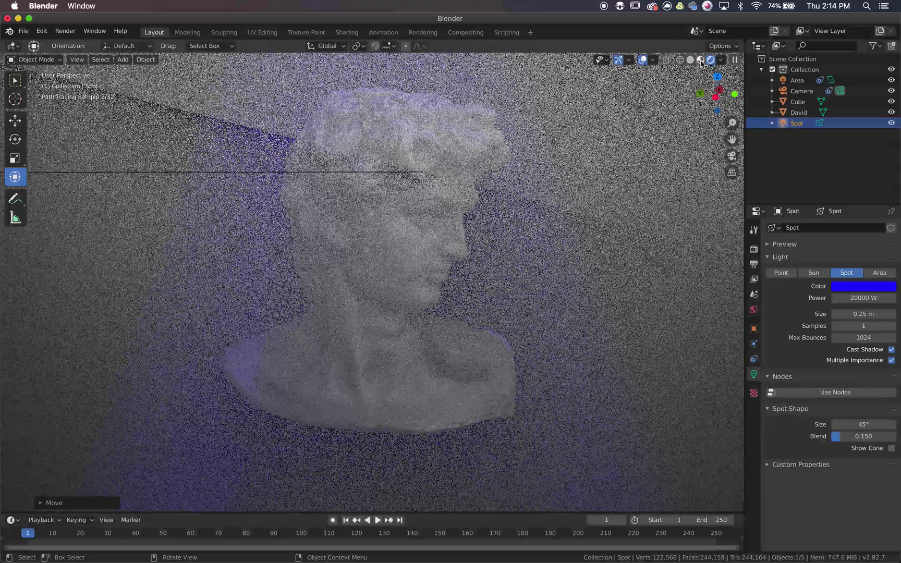
{"action": "left_click", "coordinate": [700, 61]}
{"action": "scroll", "coordinate": [560, 318], "scroll_direction": "right", "scroll_amount": 5}
{"action": "scroll", "coordinate": [559, 318], "scroll_direction": "left", "scroll_amount": 8}
{"action": "scroll", "coordinate": [560, 318], "scroll_direction": "up", "scroll_amount": 5}
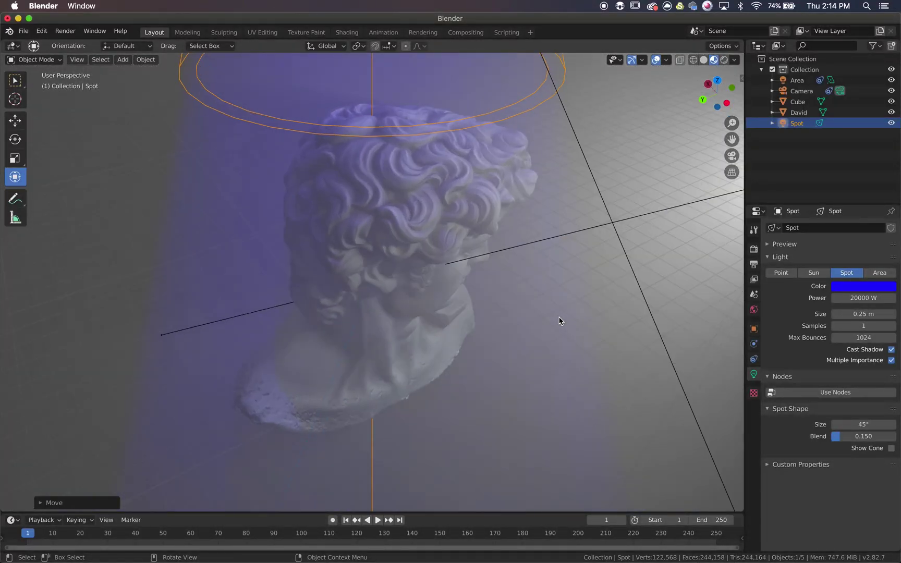
{"action": "scroll", "coordinate": [558, 320], "scroll_direction": "up", "scroll_amount": 5}
{"action": "scroll", "coordinate": [559, 319], "scroll_direction": "up", "scroll_amount": 5}
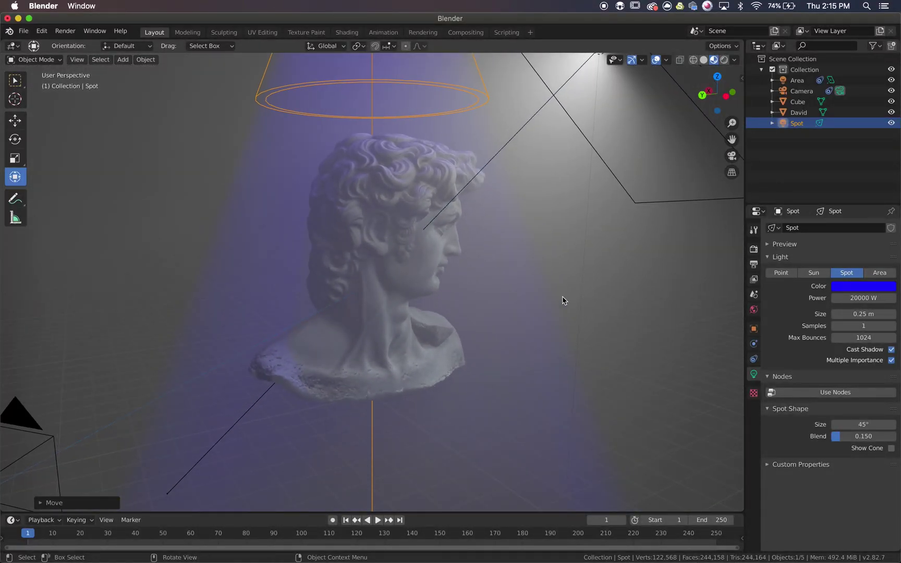
{"action": "left_click", "coordinate": [734, 60]}
{"action": "left_click", "coordinate": [675, 125]}
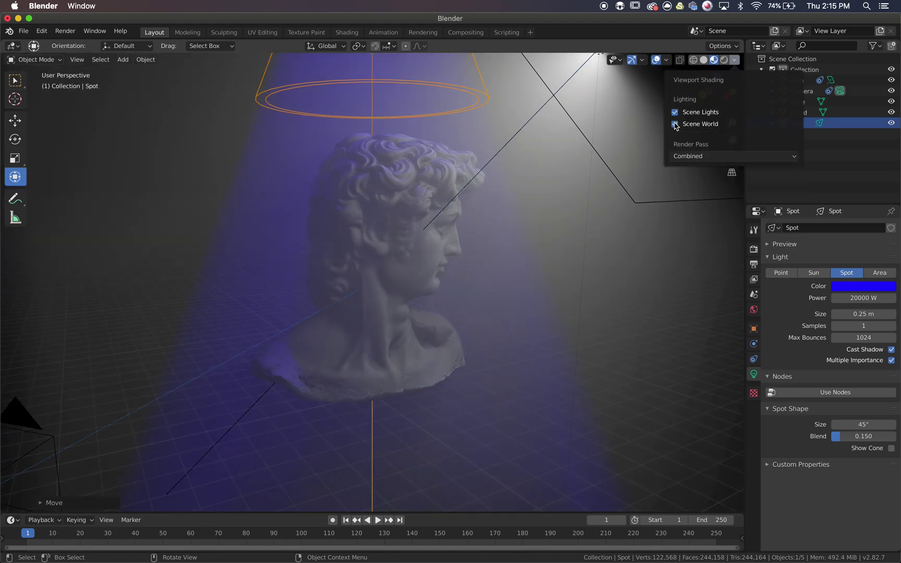
Lower the spotlight slightly and widen its cone to 62.5°
{"action": "scroll", "coordinate": [519, 286], "scroll_direction": "left", "scroll_amount": 8}
{"action": "scroll", "coordinate": [519, 286], "scroll_direction": "right", "scroll_amount": 10}
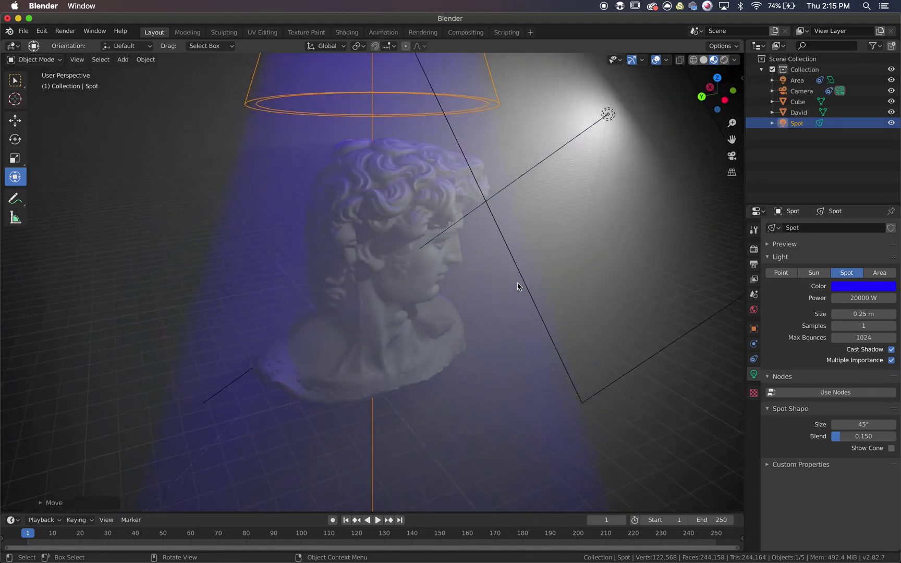
{"action": "scroll", "coordinate": [518, 286], "scroll_direction": "left", "scroll_amount": 5}
{"action": "scroll", "coordinate": [519, 286], "scroll_direction": "right", "scroll_amount": 3}
{"action": "scroll", "coordinate": [520, 287], "scroll_direction": "down", "scroll_amount": 6, "text": "ctrl"}
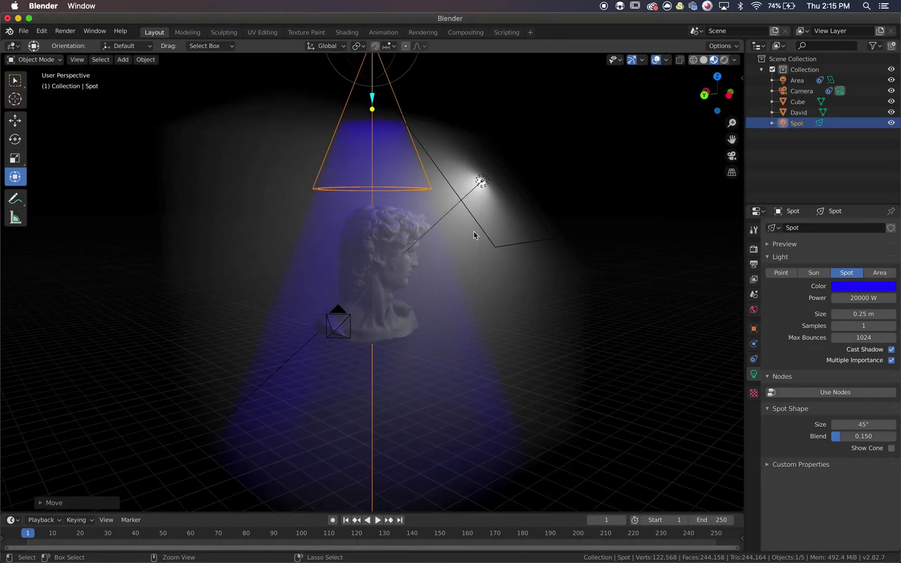
{"action": "mouse_move", "coordinate": [371, 73]}
{"action": "left_mouse_down"}
{"action": "mouse_move", "coordinate": [371, 82]}
{"action": "mouse_move", "coordinate": [373, 61]}
{"action": "left_mouse_up"}
{"action": "left_click_drag", "start_coordinate": [372, 144], "coordinate": [373, 177]}
In rendered shading, slide the spotlight along the Y axis into position
{"action": "scroll", "coordinate": [442, 235], "scroll_direction": "up", "scroll_amount": 5}
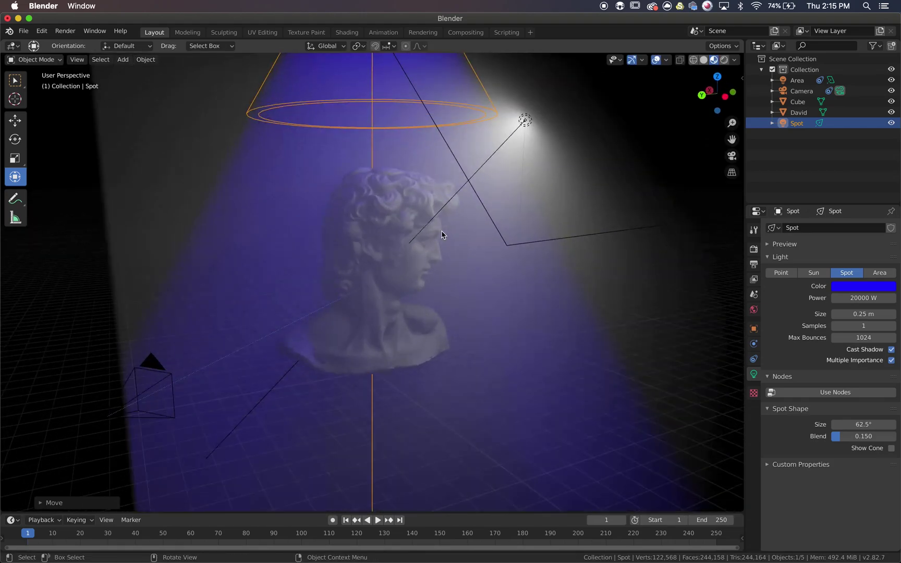
{"action": "left_click", "coordinate": [724, 61]}
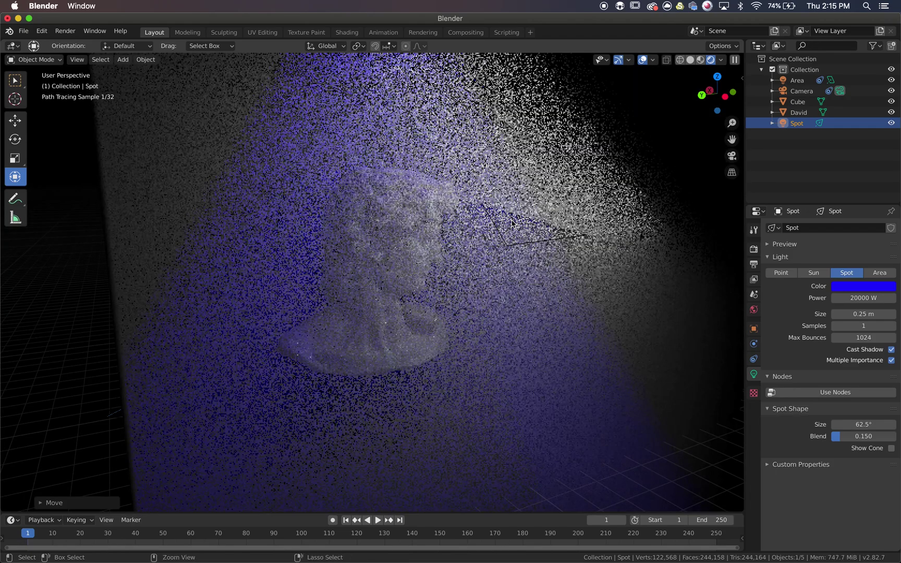
{"action": "scroll", "coordinate": [512, 224], "scroll_direction": "down", "scroll_amount": 3}
{"action": "scroll", "coordinate": [511, 224], "scroll_direction": "down", "scroll_amount": 1, "text": "ctrl"}
{"action": "scroll", "coordinate": [511, 224], "scroll_direction": "right", "scroll_amount": 2}
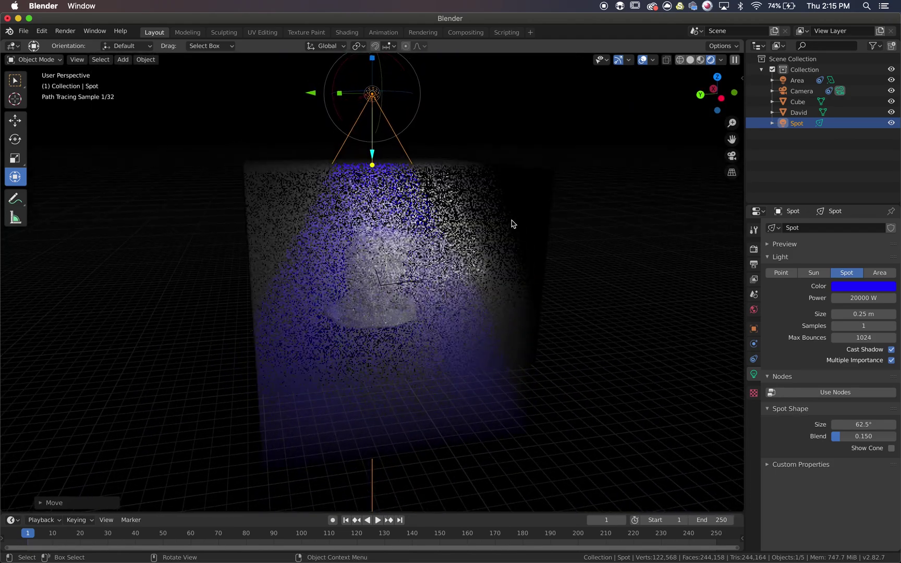
{"action": "key", "text": "g"}
{"action": "key", "text": "y"}
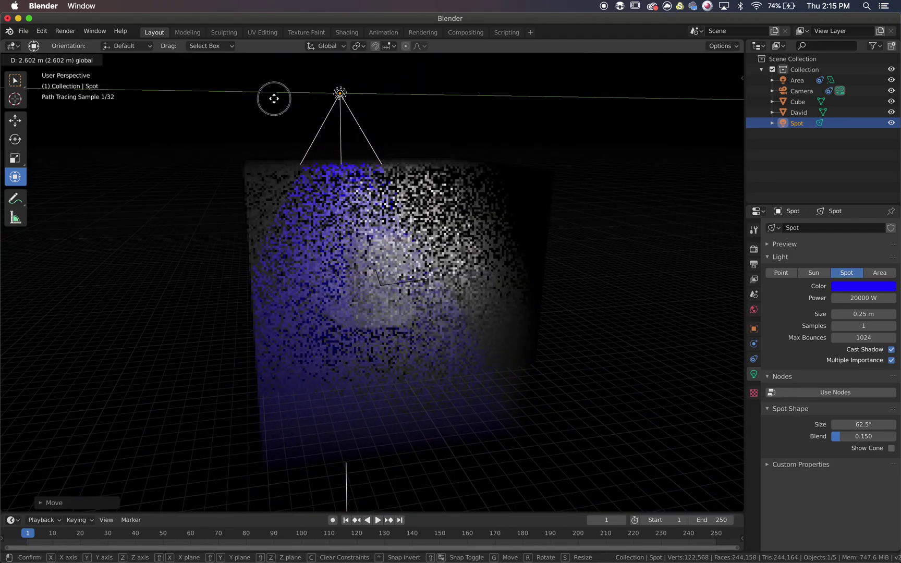
{"action": "left_click", "coordinate": [313, 107]}
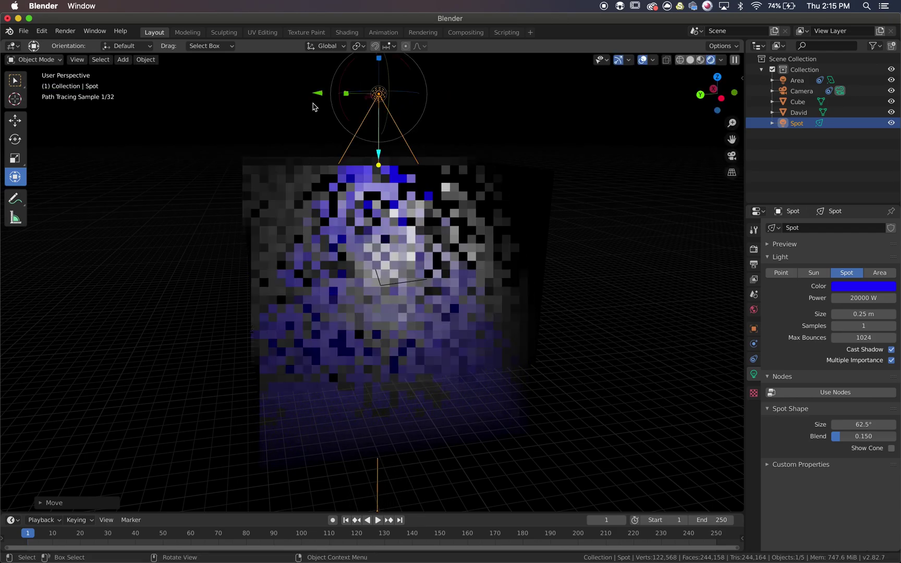
{"action": "scroll", "coordinate": [385, 307], "scroll_direction": "left", "scroll_amount": 5}
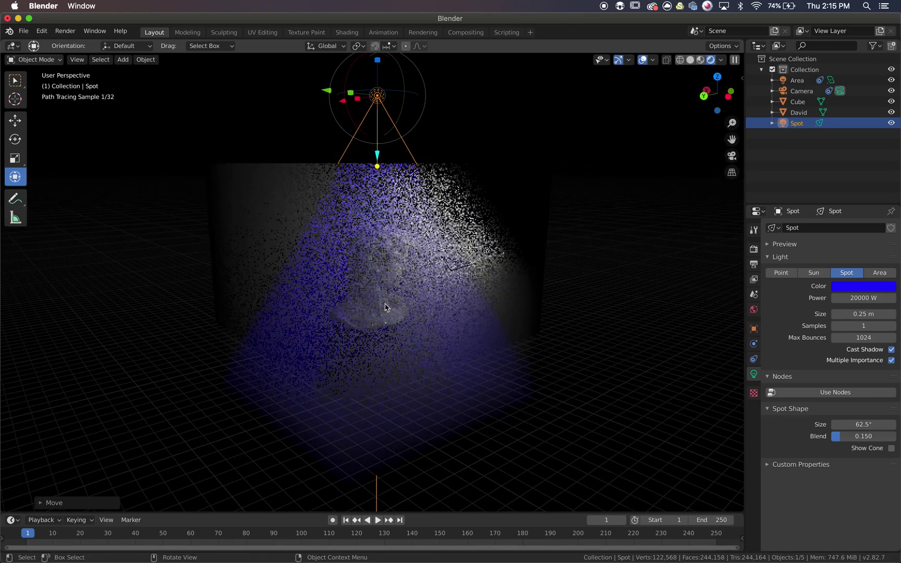